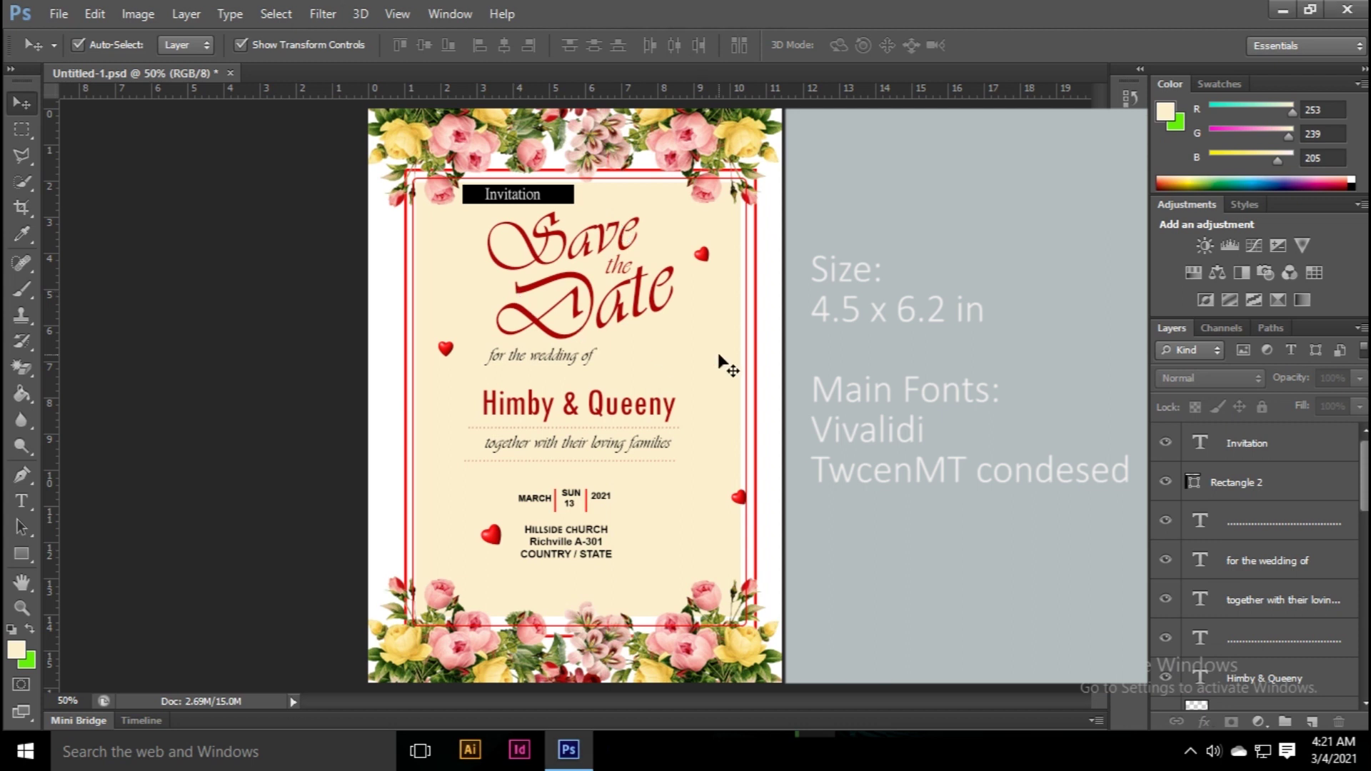
Step: Choose File > New to start a new blank document
{"action": "left_click", "coordinate": [58, 13]}
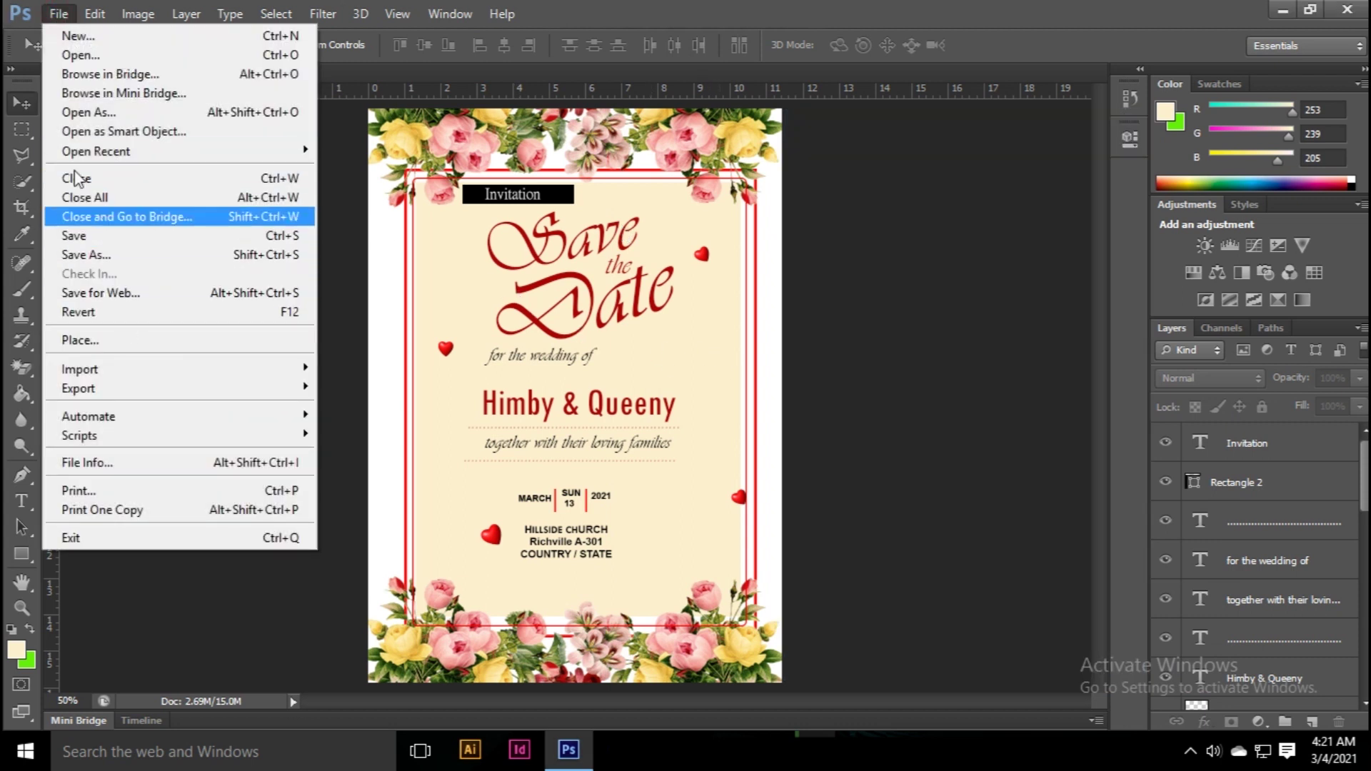
{"action": "left_click", "coordinate": [76, 39]}
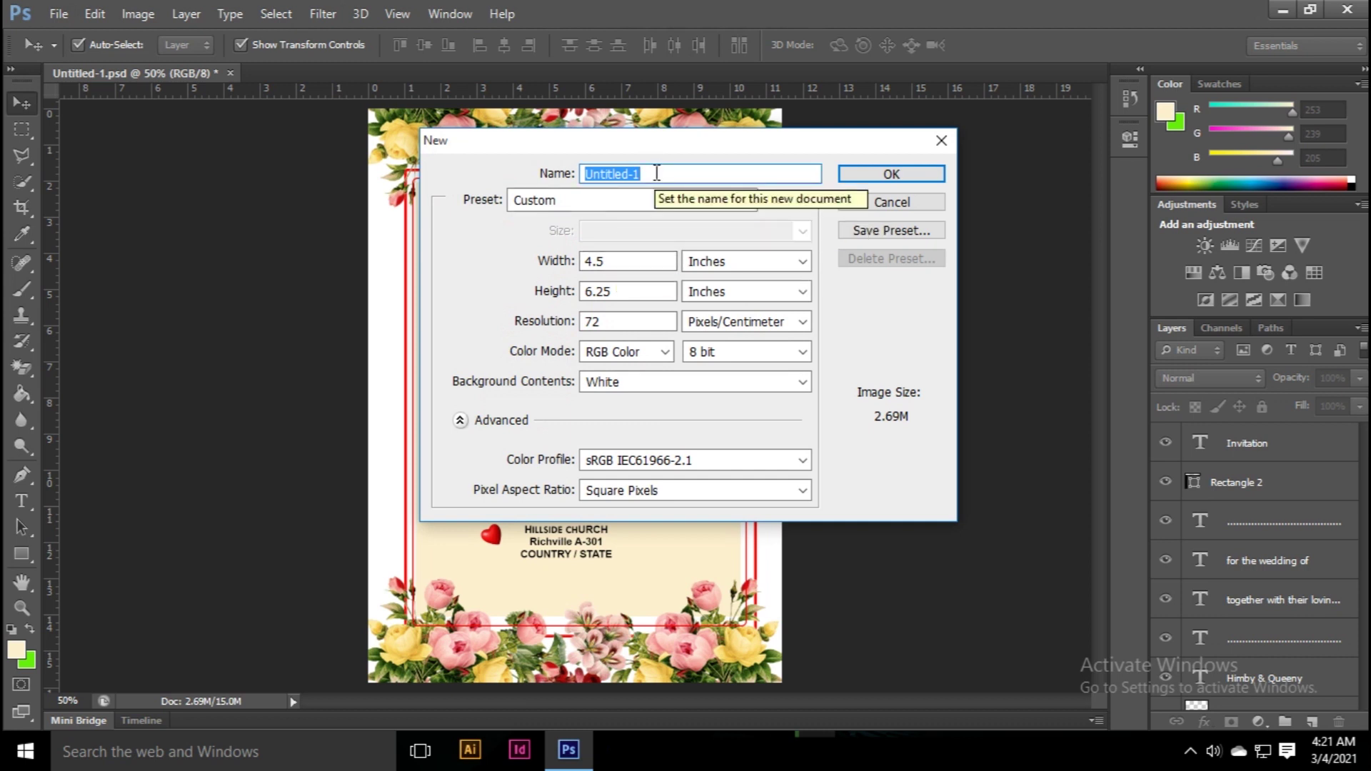
Step: Create the SAVE THE DATE document at 4.5 × 6.25 inches
{"action": "type", "text": "SAVE THE DATE"}
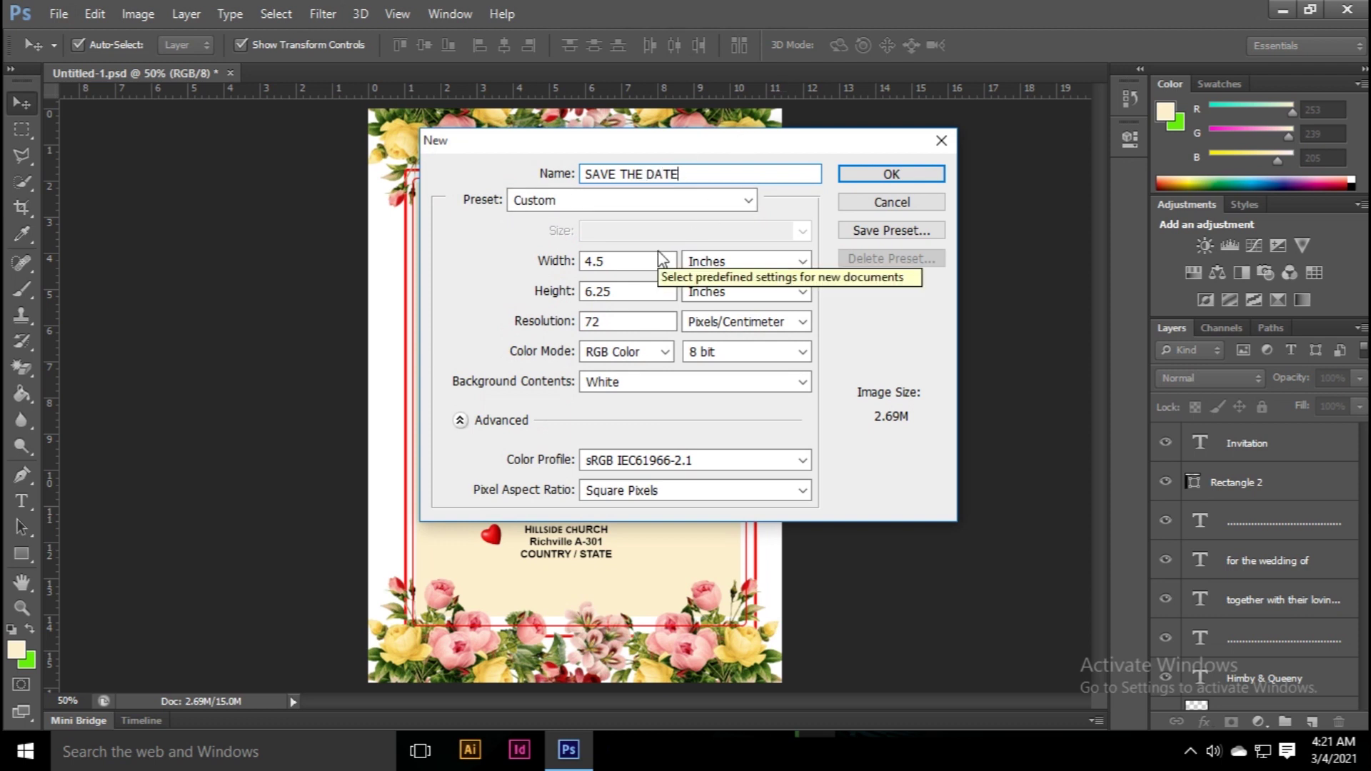
{"action": "left_click", "coordinate": [626, 264]}
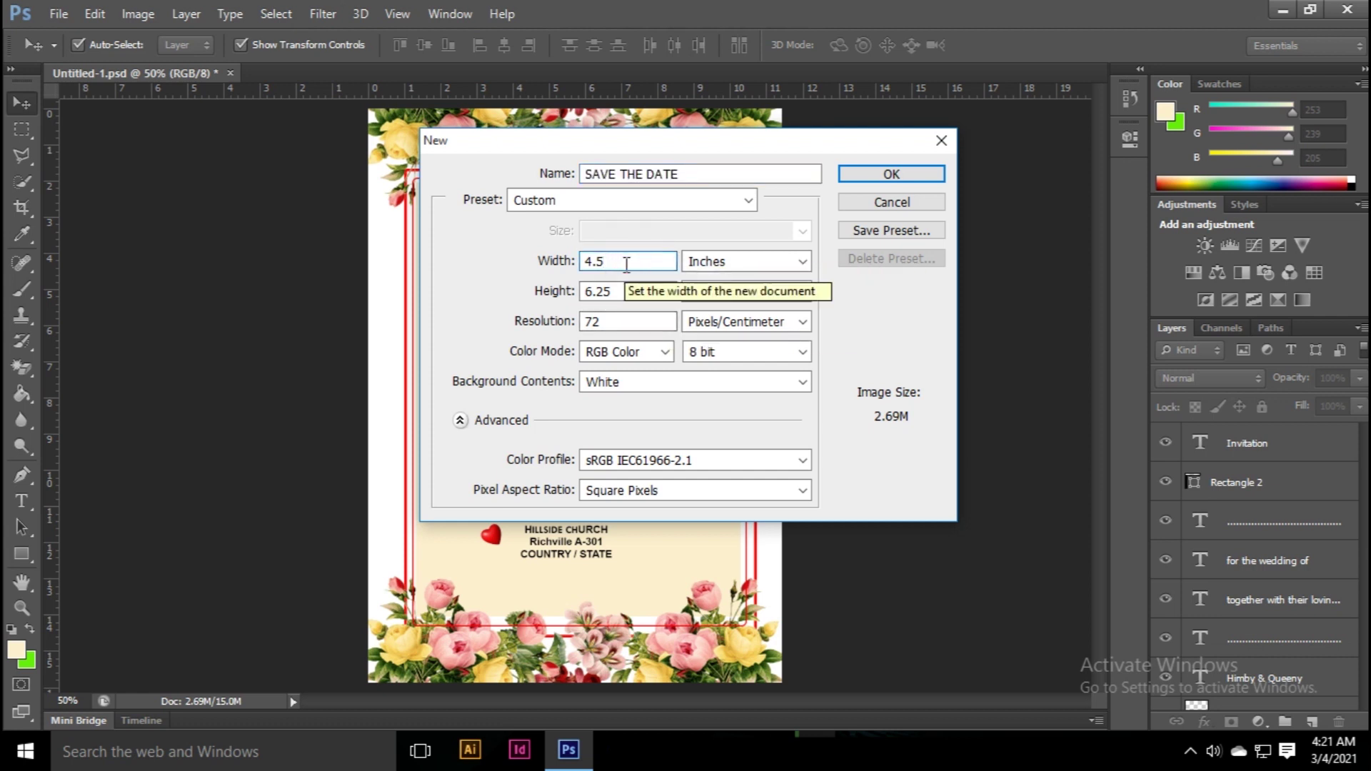
{"action": "left_click_drag", "start_coordinate": [626, 263], "coordinate": [571, 264]}
{"action": "left_click_drag", "start_coordinate": [643, 289], "coordinate": [572, 299]}
{"action": "left_click", "coordinate": [729, 263]}
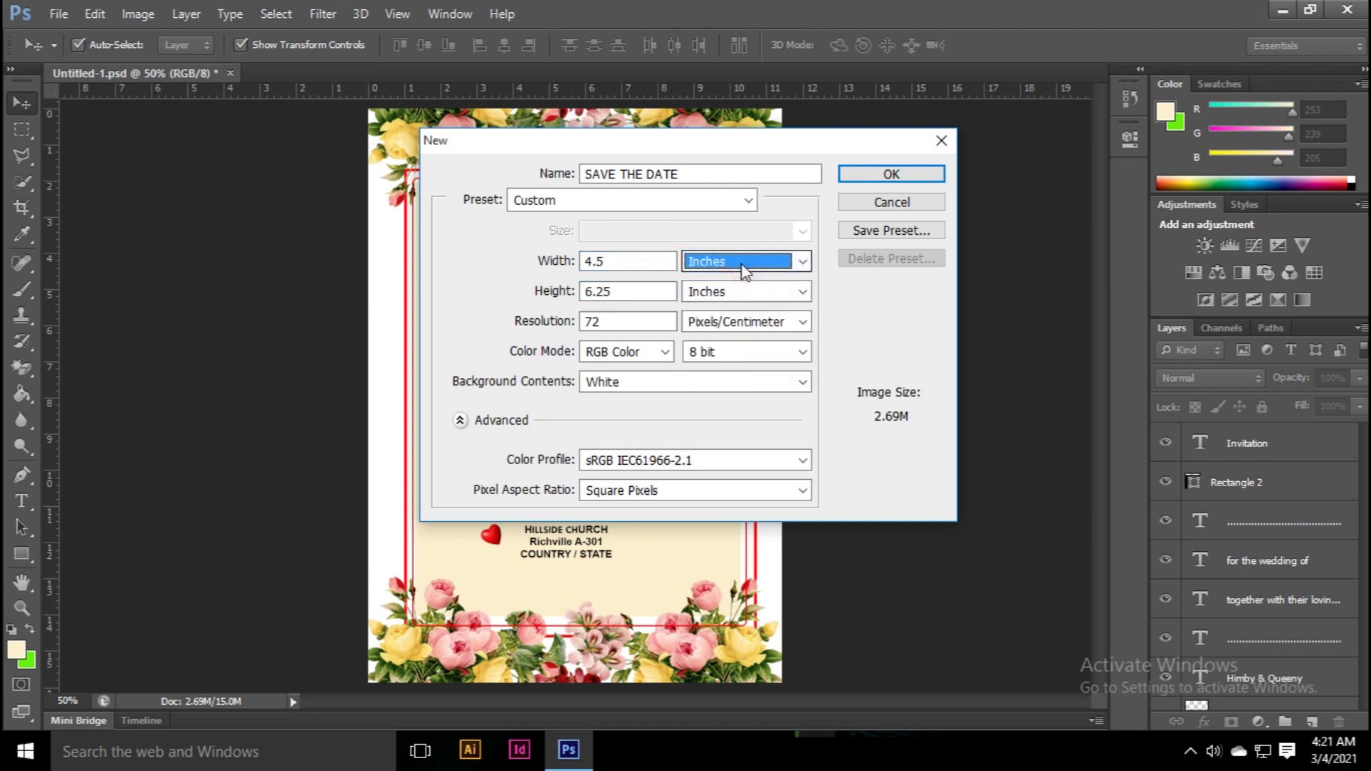
{"action": "left_click", "coordinate": [862, 179]}
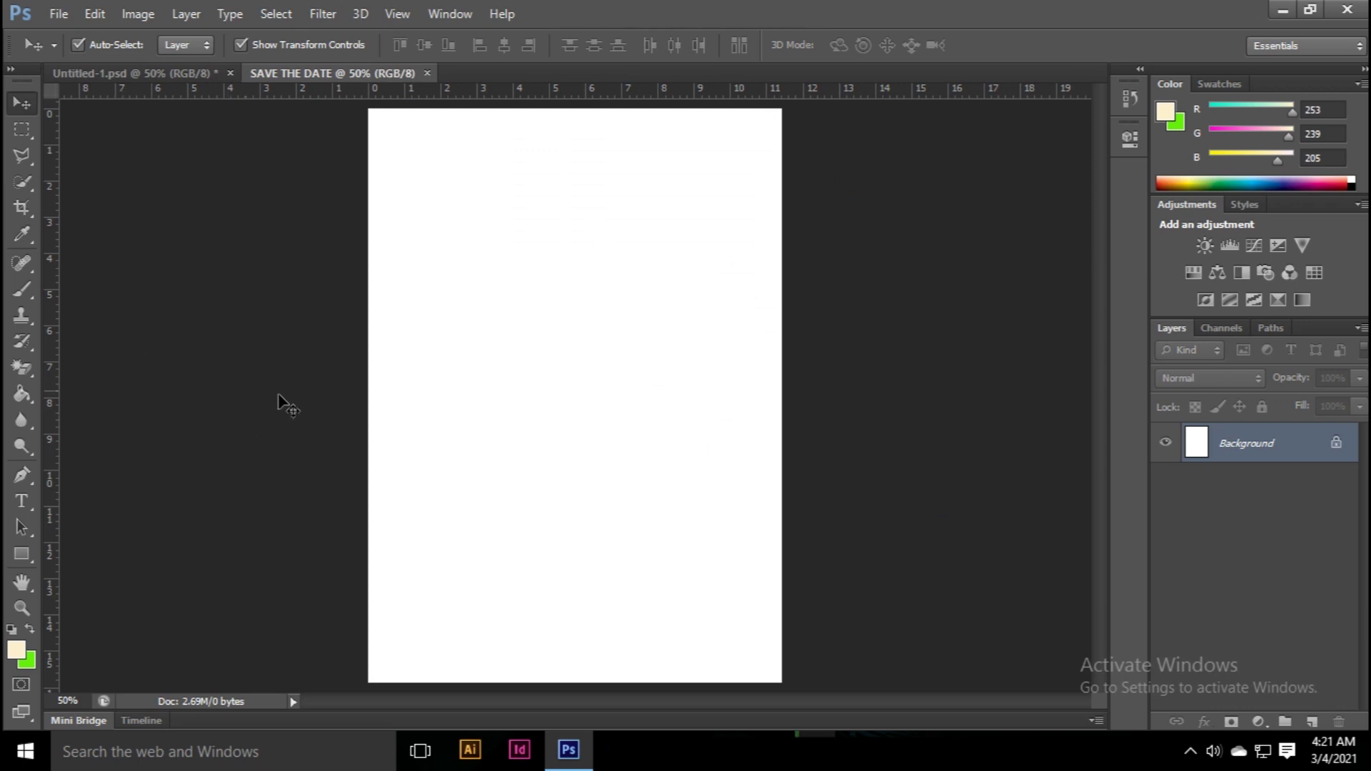
Step: Place the wedding_PNG19490 flower image into the document
{"action": "left_click", "coordinate": [60, 16]}
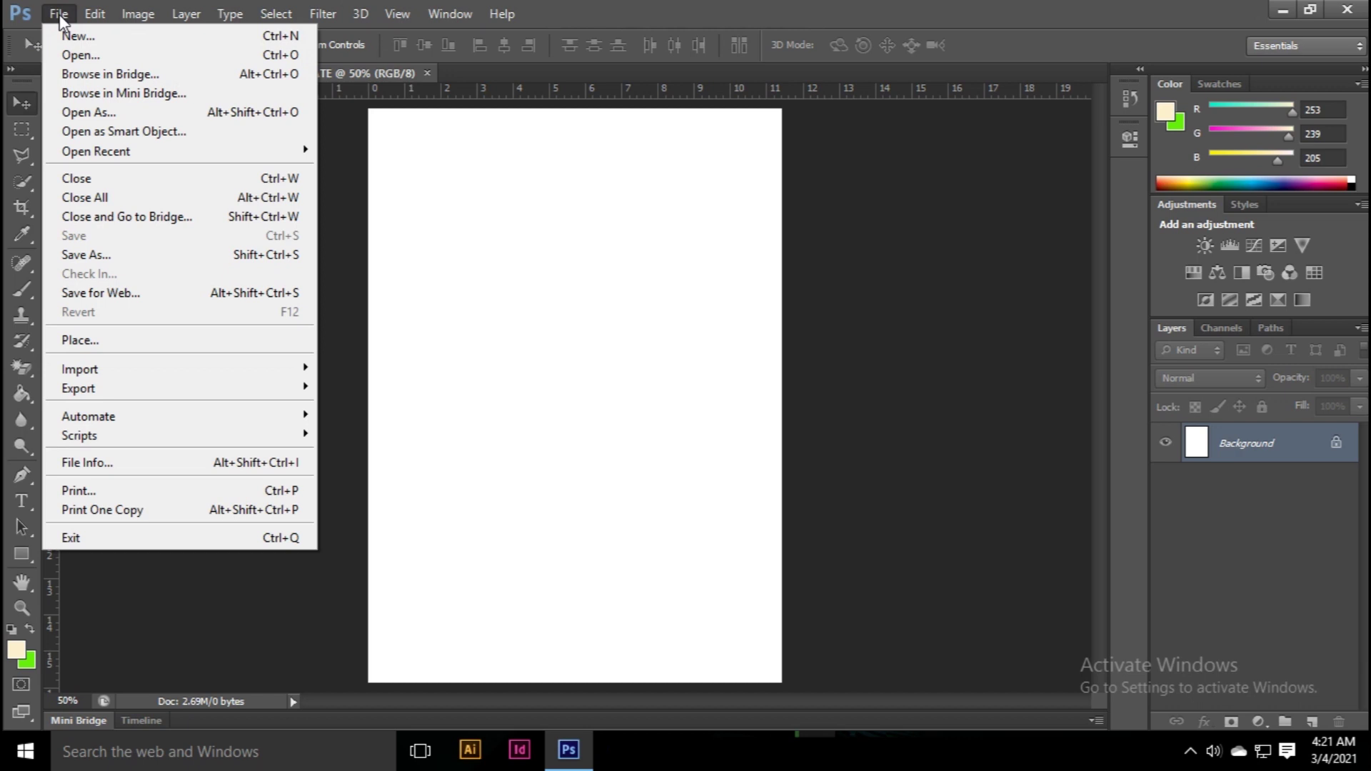
{"action": "left_click", "coordinate": [107, 341]}
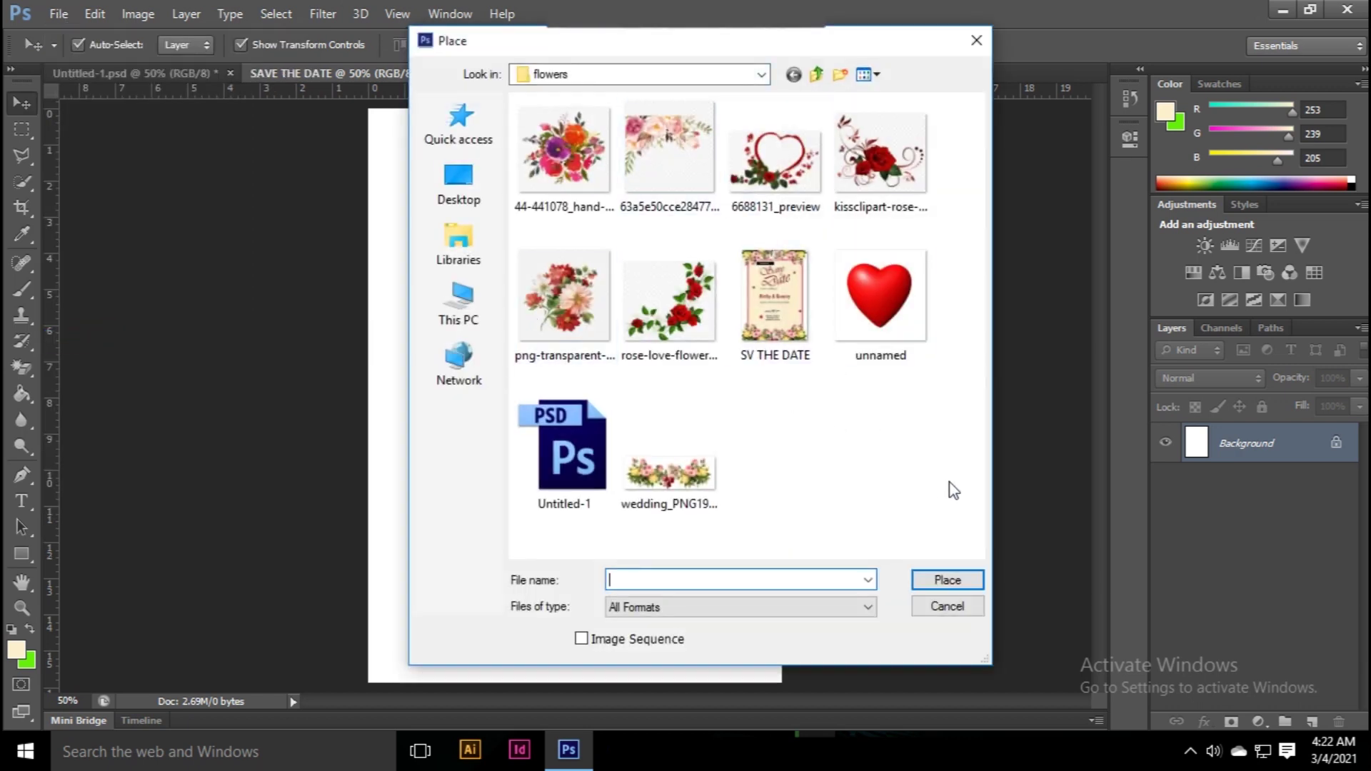
{"action": "left_click", "coordinate": [693, 488]}
{"action": "left_click", "coordinate": [942, 580]}
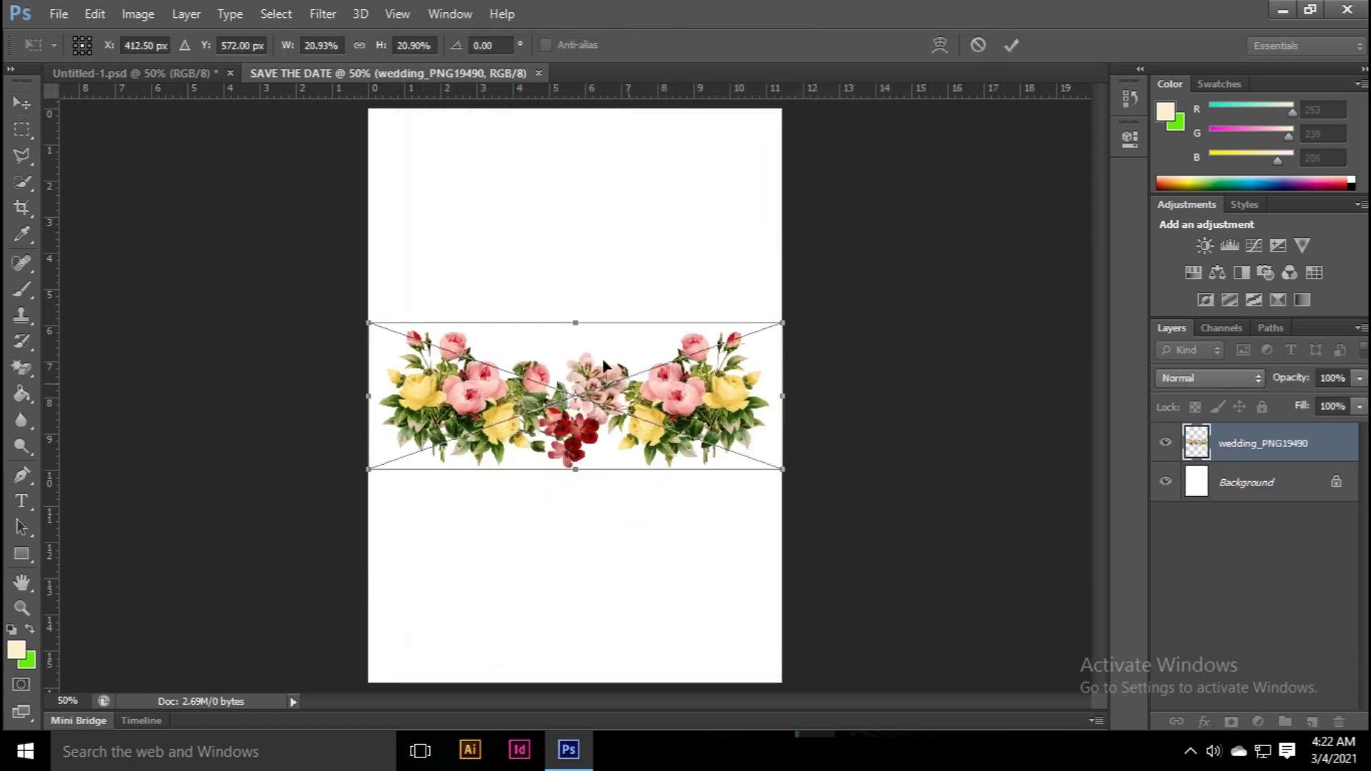
Step: Move the flower image to the page top, enlarge it slightly, and commit it
{"action": "left_click_drag", "start_coordinate": [689, 426], "coordinate": [673, 174]}
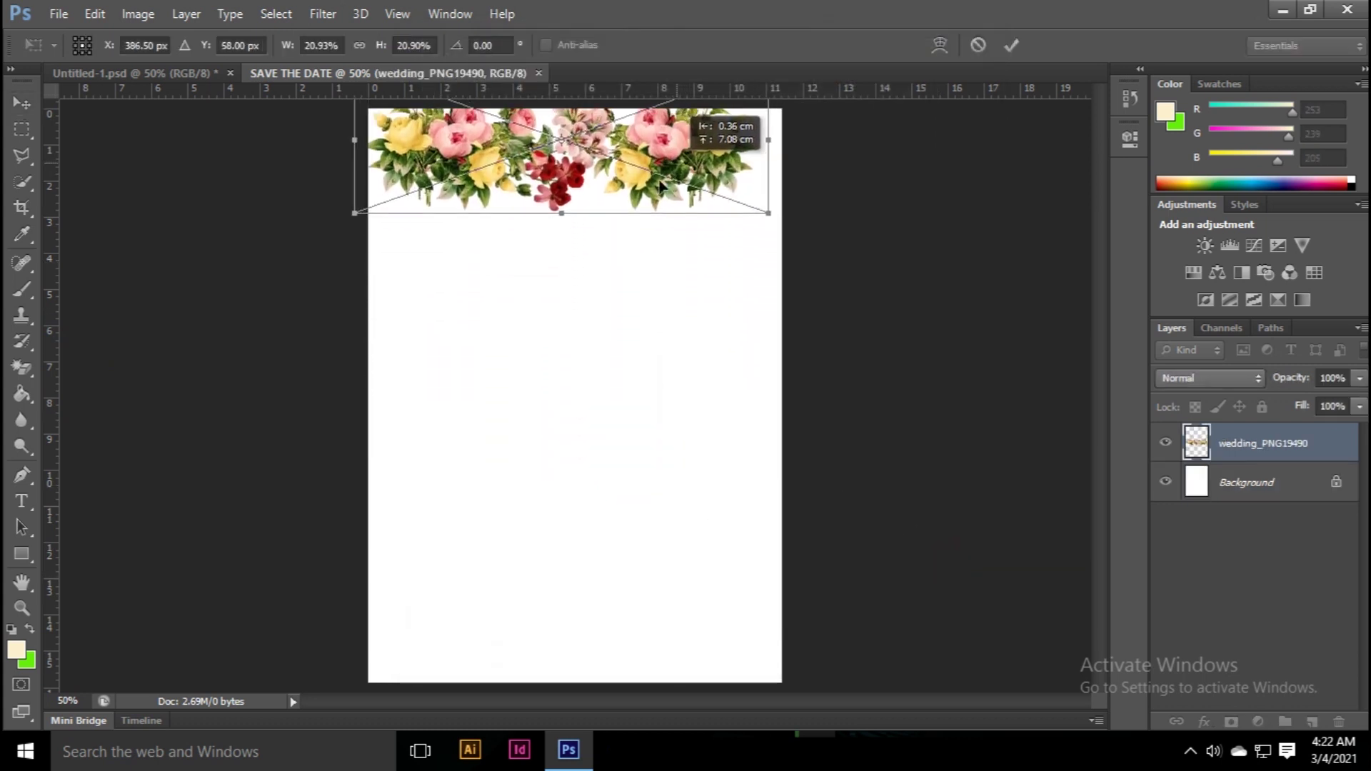
{"action": "left_click_drag", "start_coordinate": [767, 218], "coordinate": [808, 232]}
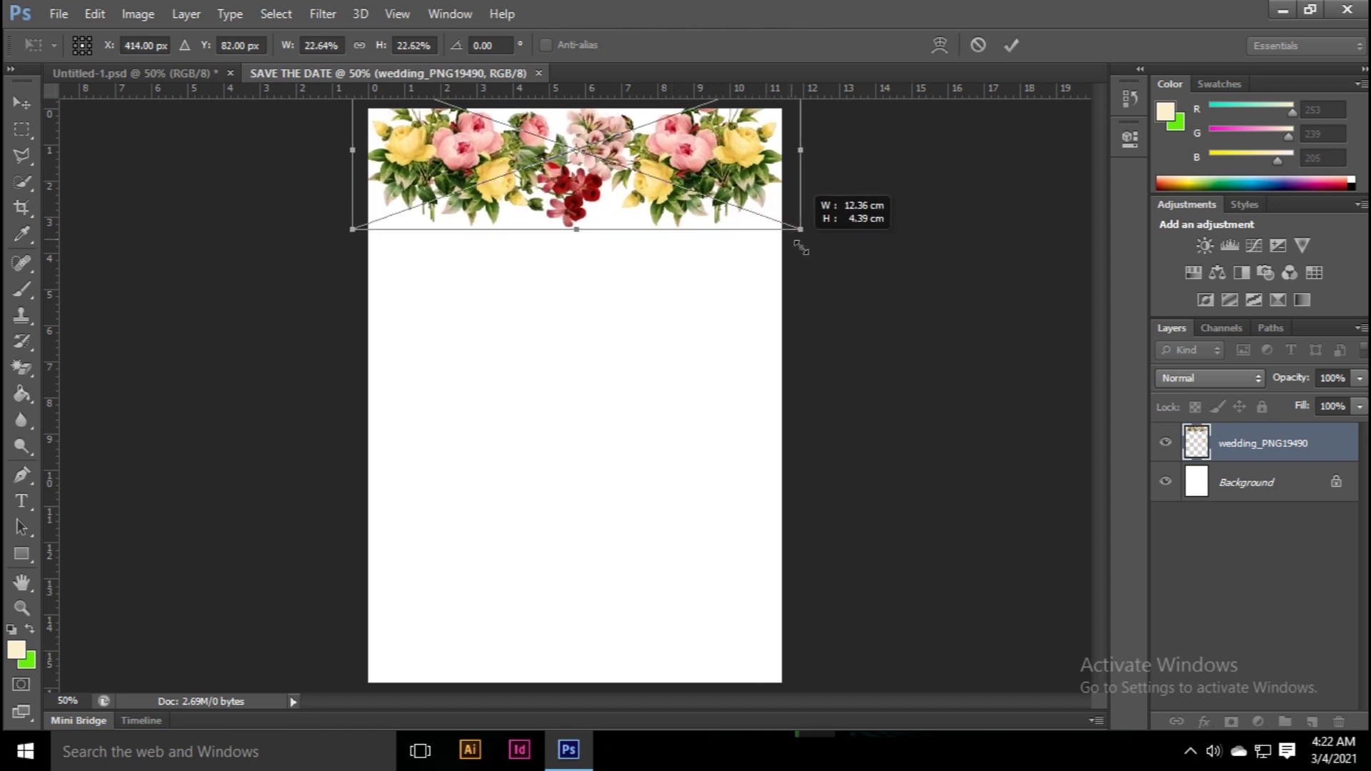
{"action": "left_click_drag", "start_coordinate": [752, 156], "coordinate": [753, 126]}
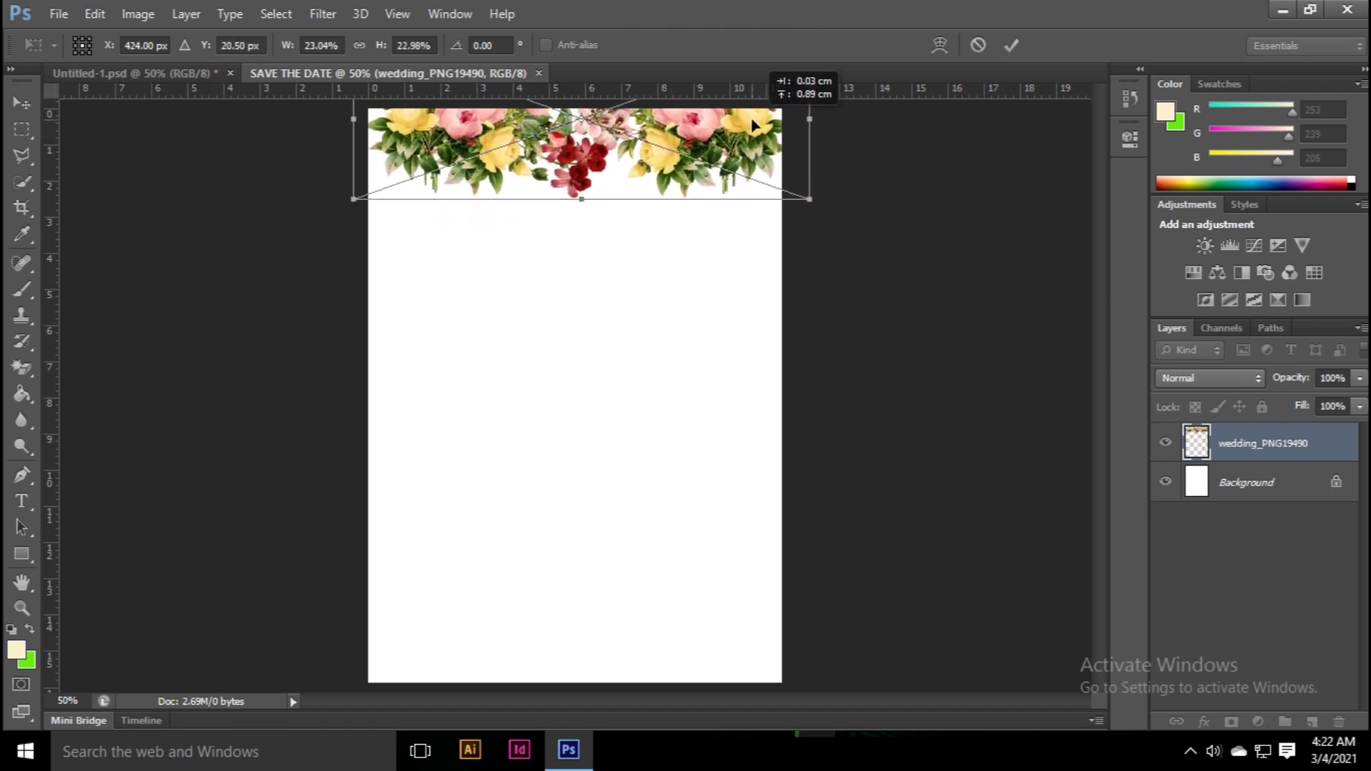
{"action": "left_click", "coordinate": [1011, 45]}
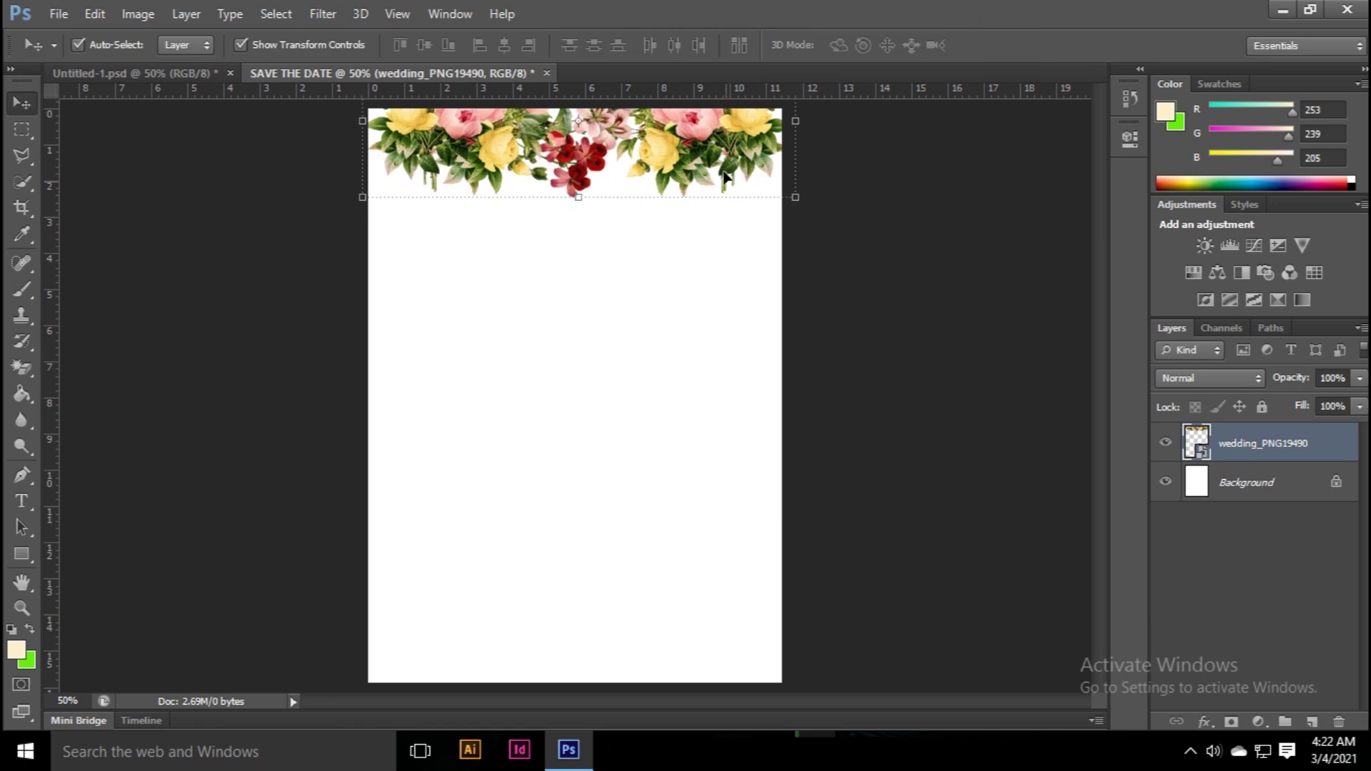
Step: Duplicate the flower border layer and move the copy to the page bottom
{"action": "left_click", "coordinate": [1271, 450]}
{"action": "right_click", "coordinate": [1270, 446]}
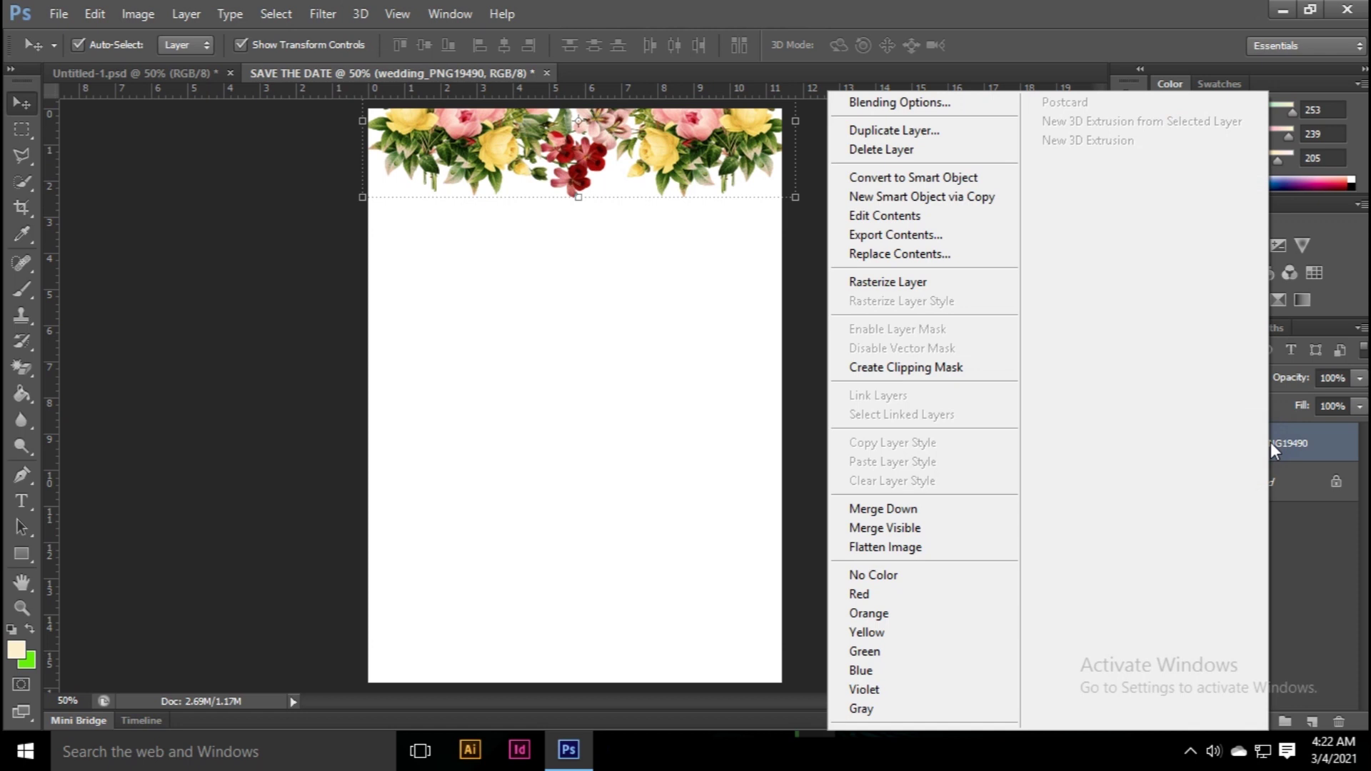
{"action": "left_click", "coordinate": [918, 133]}
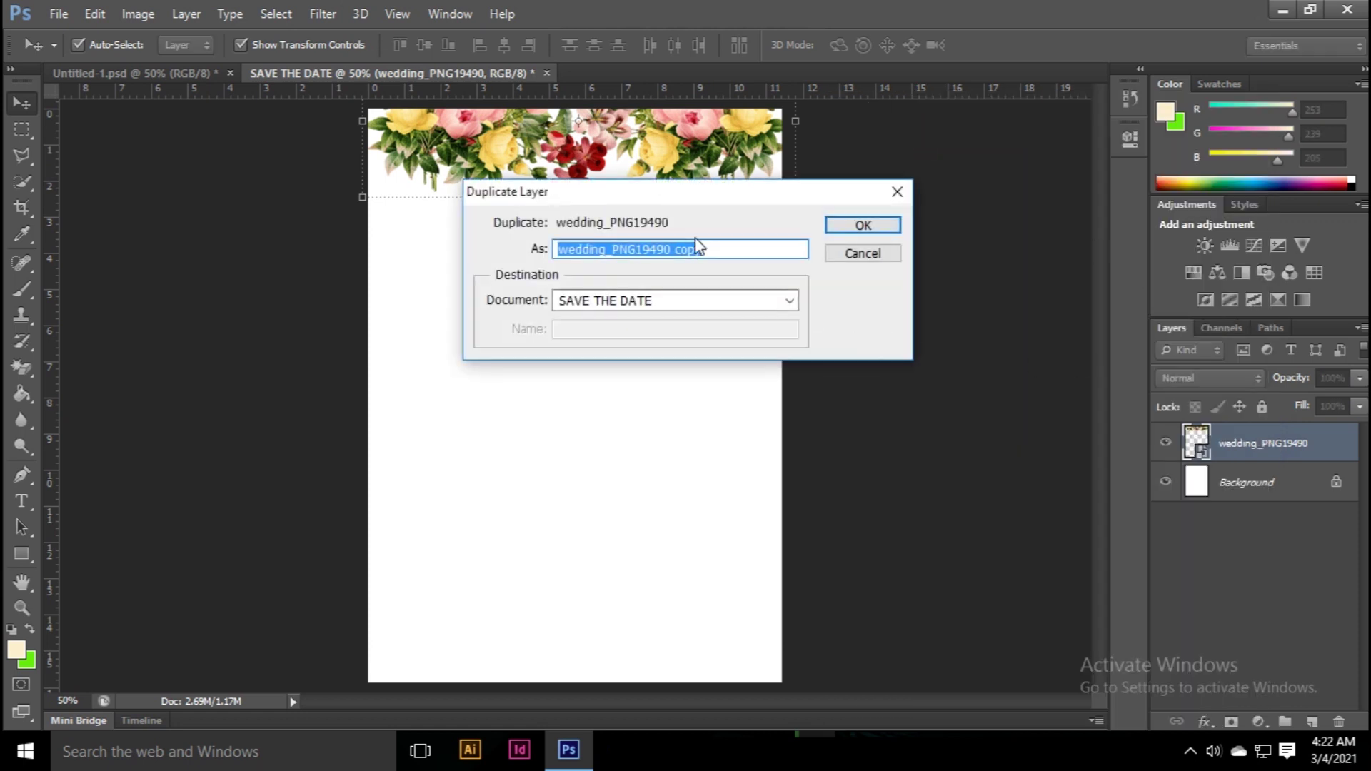
{"action": "left_click", "coordinate": [868, 223]}
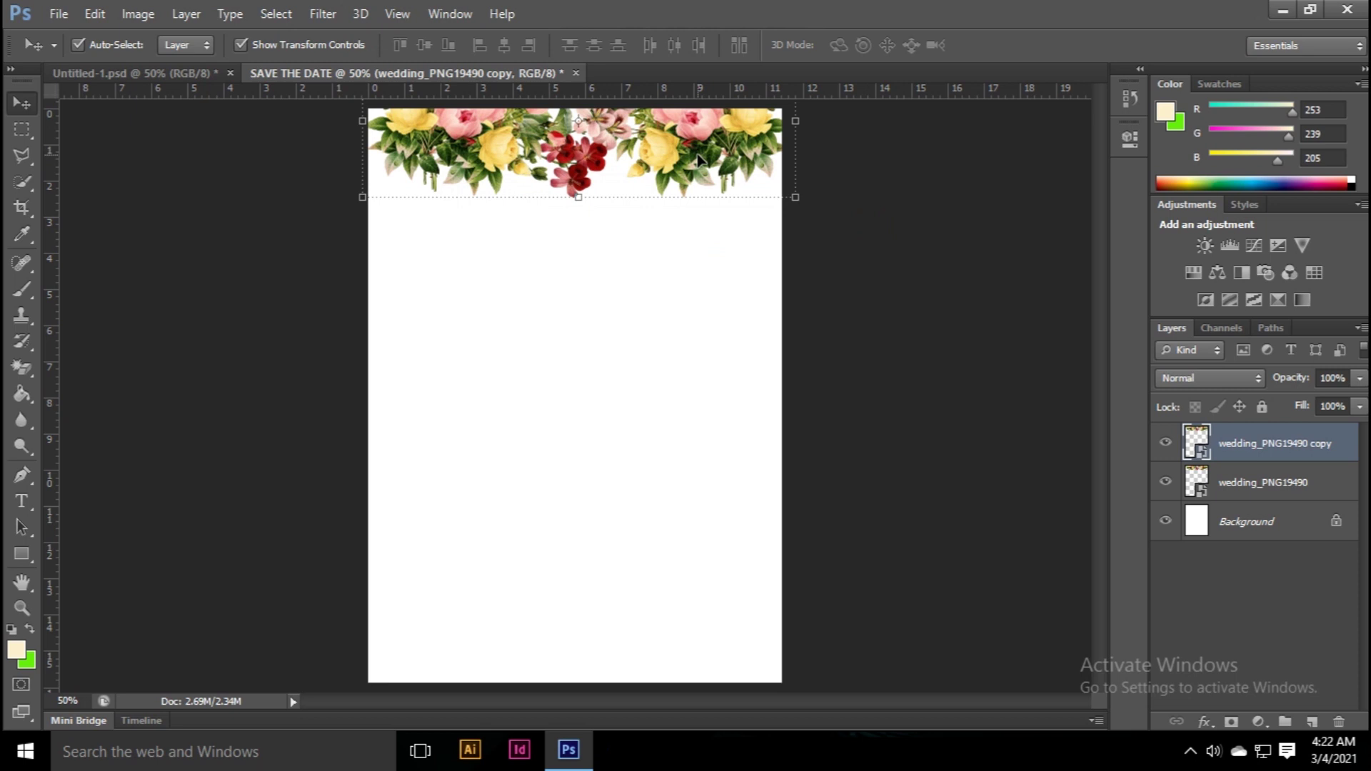
{"action": "left_click_drag", "start_coordinate": [698, 157], "coordinate": [700, 614]}
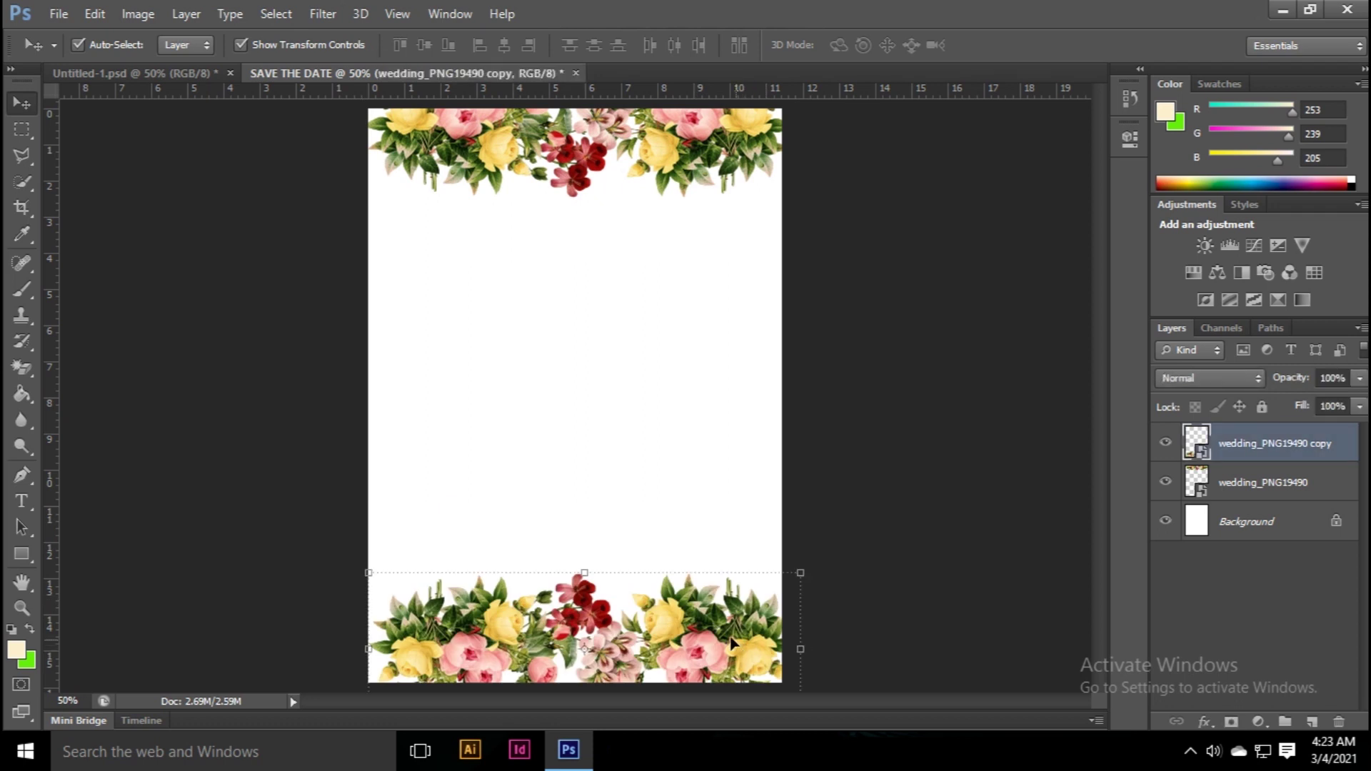
Step: Flip the top flower border vertically and push it against the top edge
{"action": "left_click", "coordinate": [828, 516]}
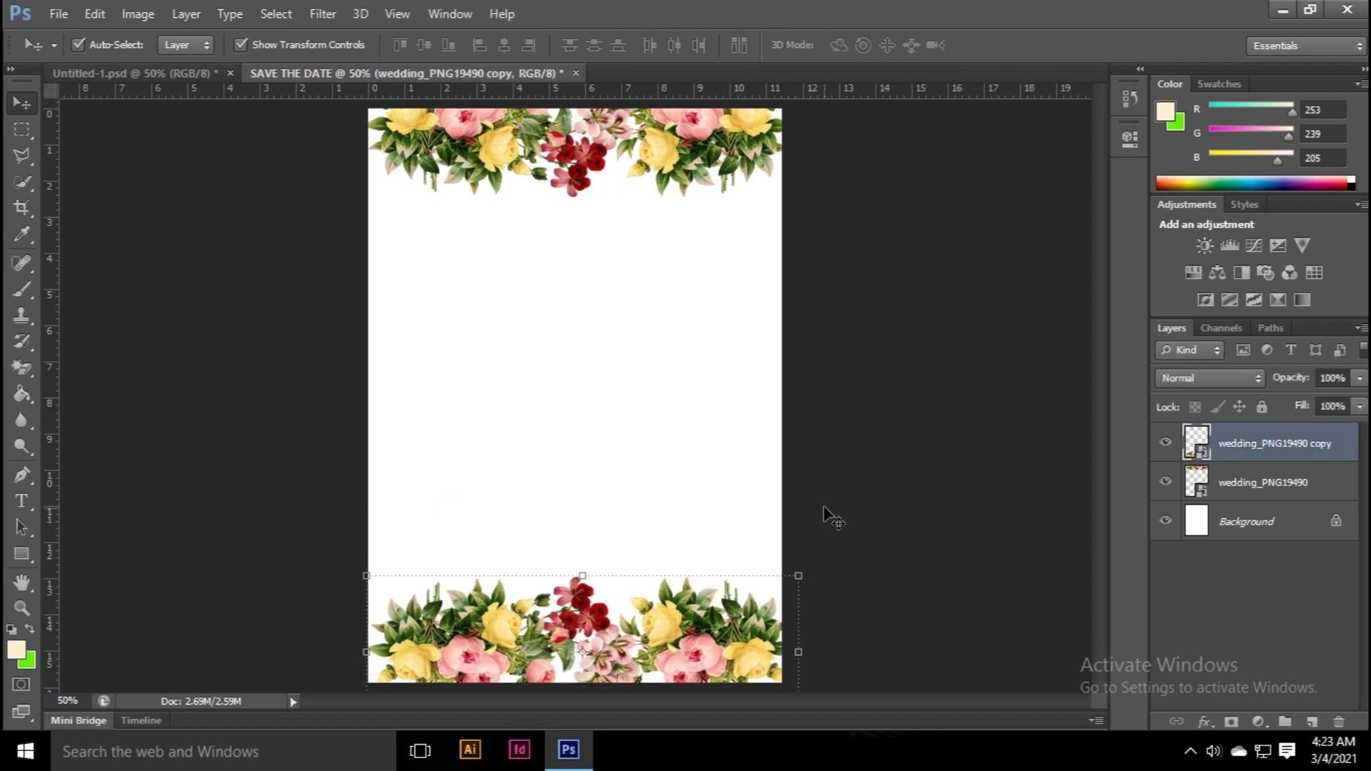
{"action": "left_click", "coordinate": [778, 665]}
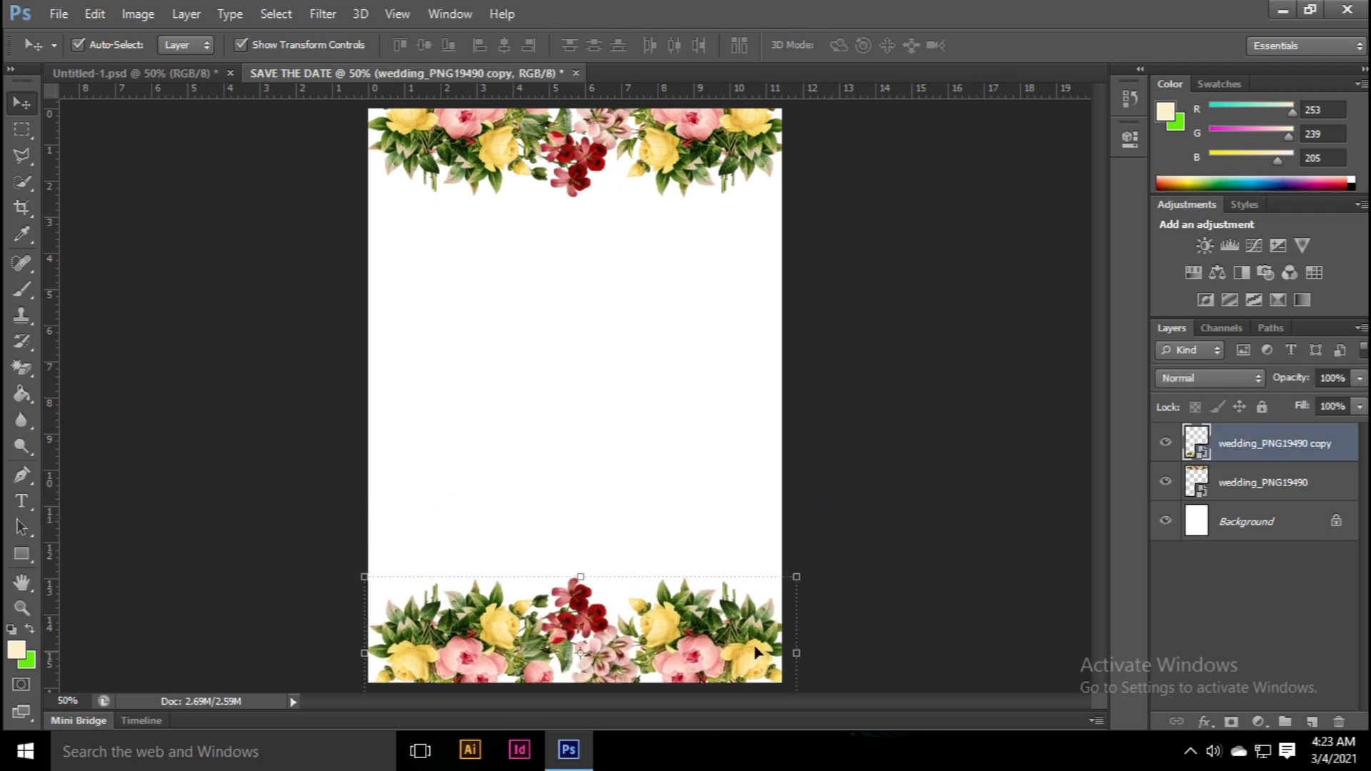
{"action": "mouse_move", "coordinate": [698, 164]}
{"action": "left_mouse_down"}
{"action": "mouse_move", "coordinate": [700, 227]}
{"action": "mouse_move", "coordinate": [664, 213]}
{"action": "left_mouse_up"}
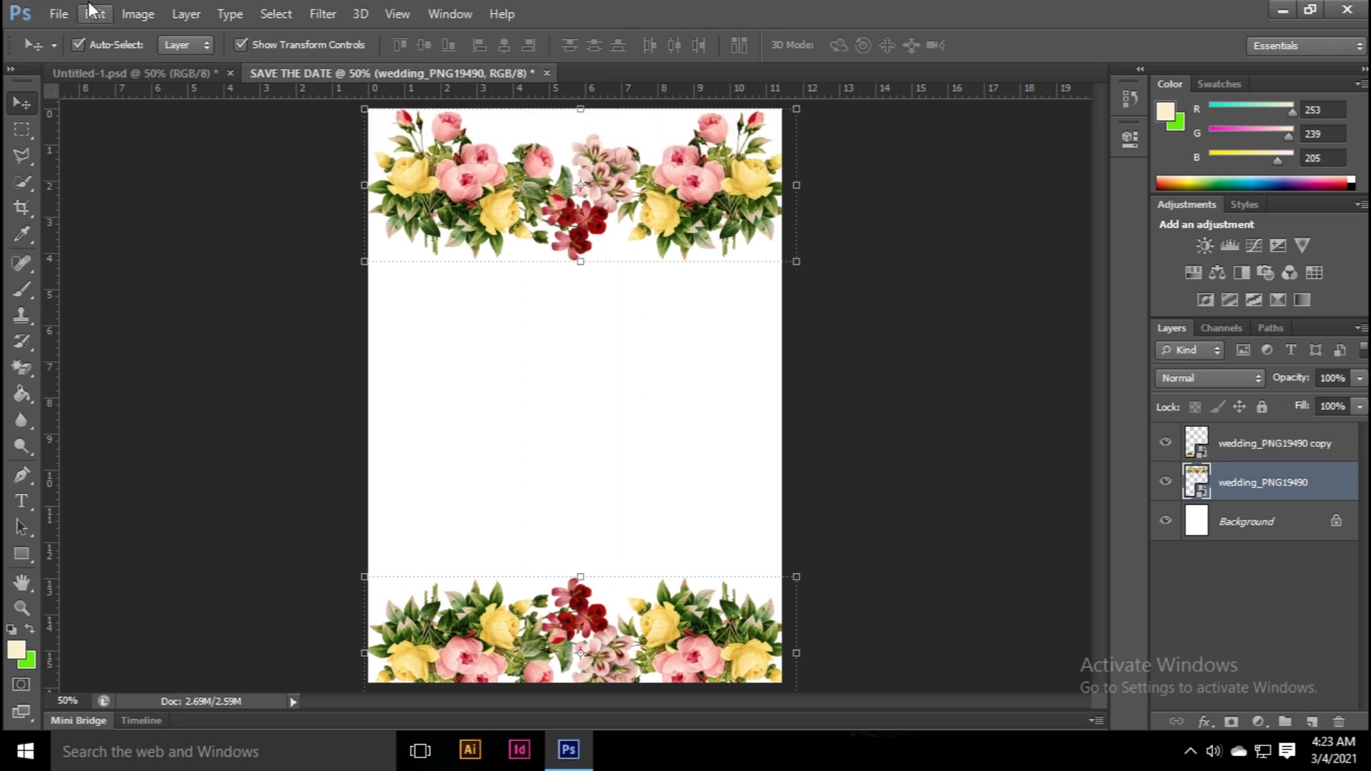
{"action": "left_click", "coordinate": [86, 10]}
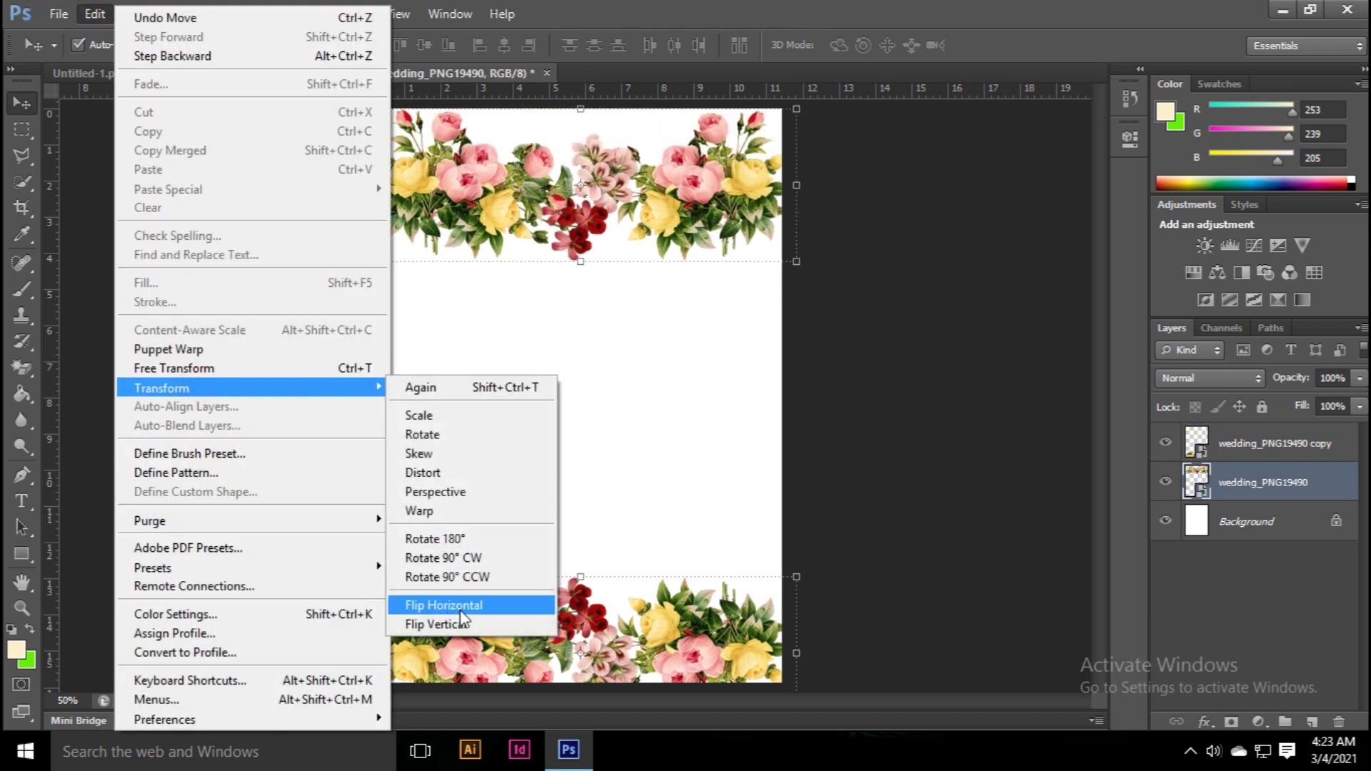
{"action": "left_click", "coordinate": [440, 624]}
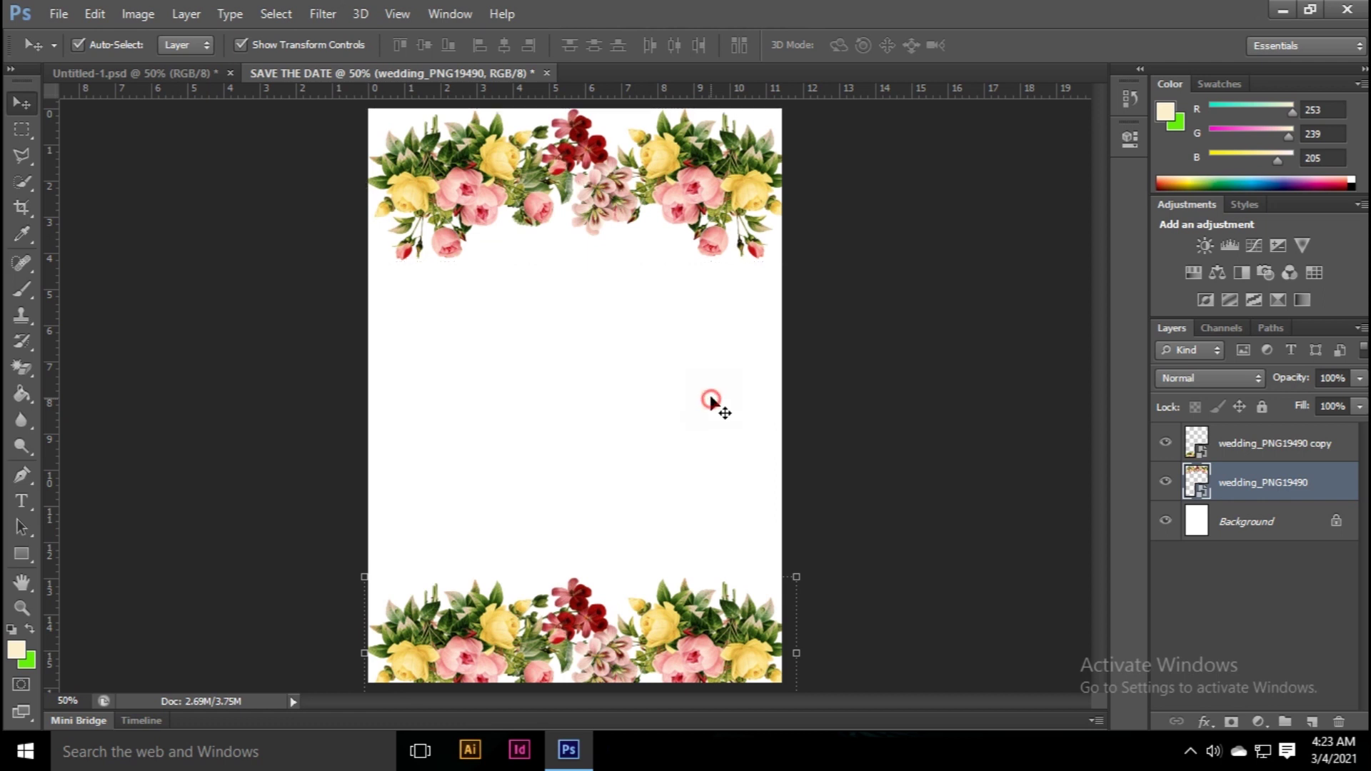
{"action": "left_click_drag", "start_coordinate": [616, 211], "coordinate": [607, 176]}
{"action": "left_click", "coordinate": [850, 214]}
Step: Flip the bottom flower border vertically and settle it against the bottom edge
{"action": "left_click", "coordinate": [585, 639]}
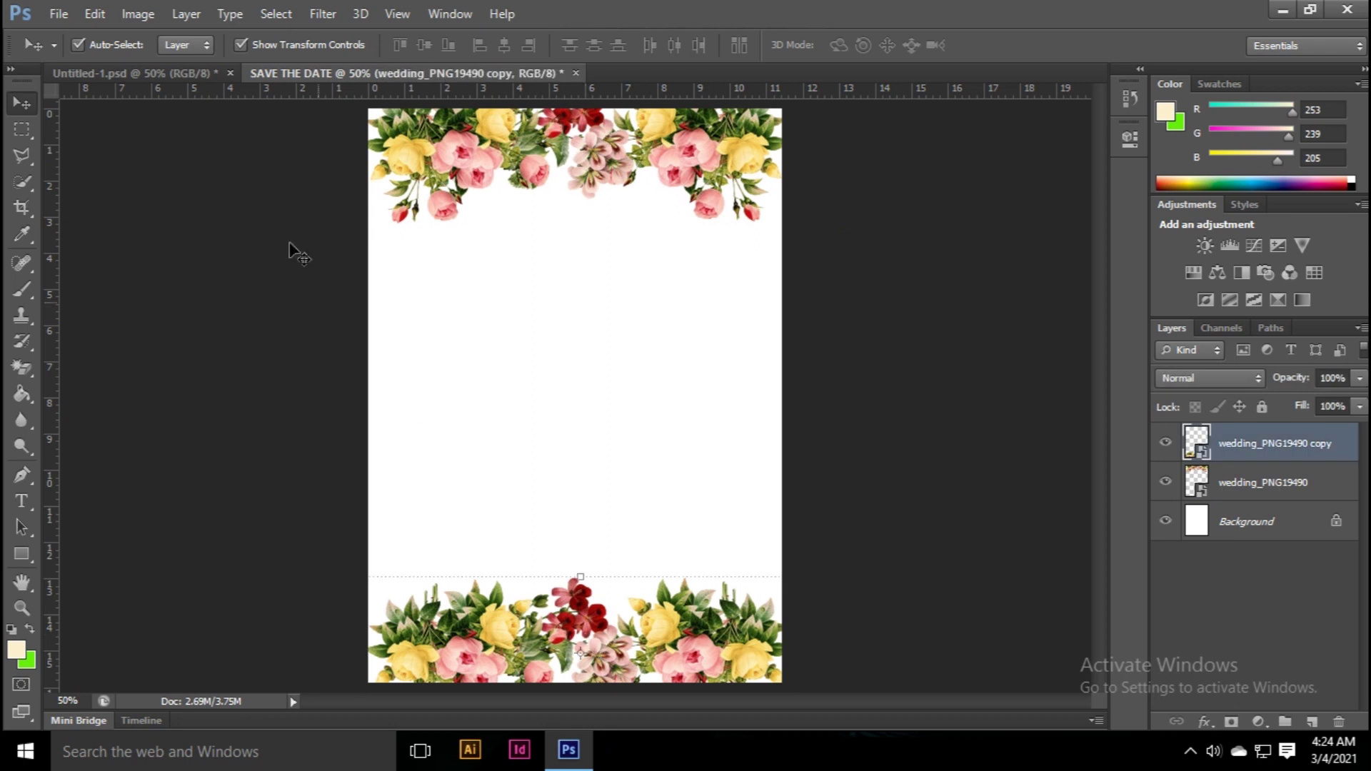
{"action": "left_click", "coordinate": [97, 14]}
{"action": "mouse_move", "coordinate": [162, 387]}
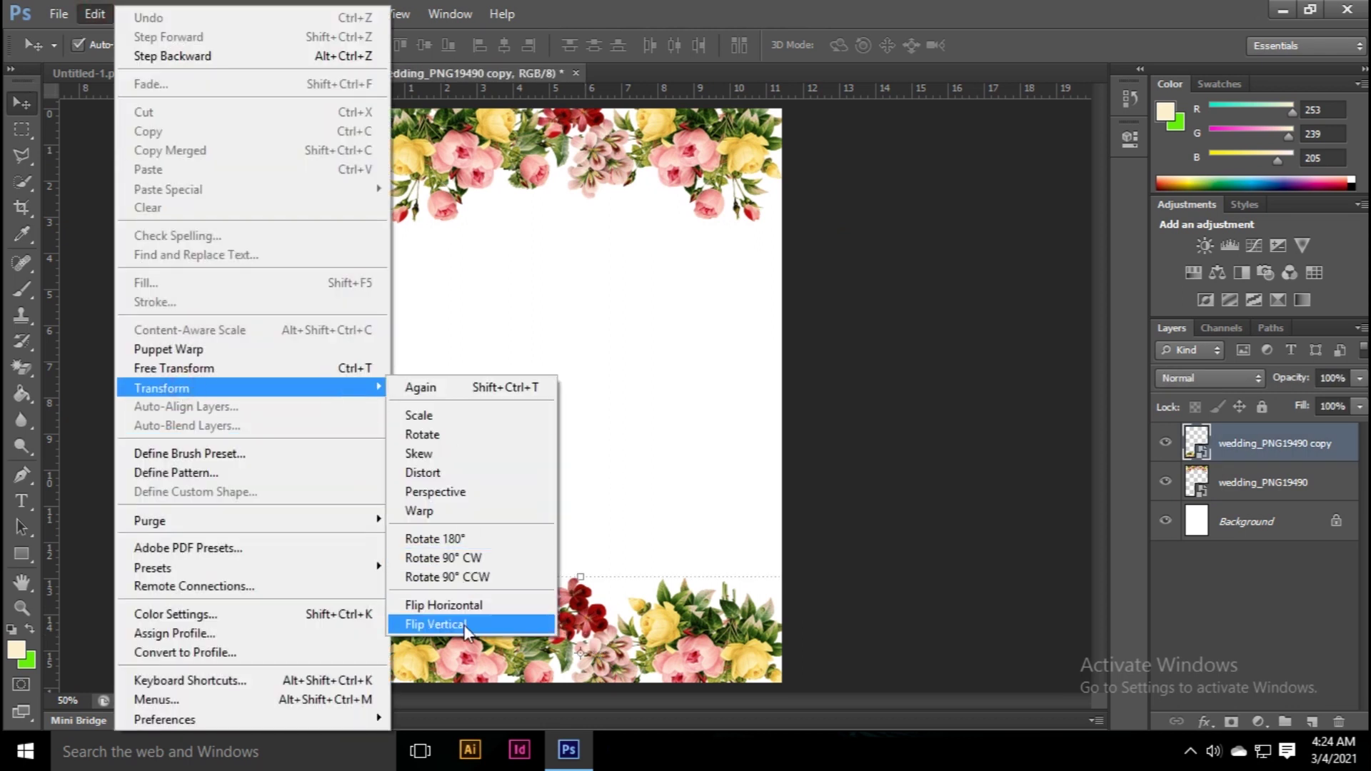
{"action": "left_click", "coordinate": [464, 624]}
{"action": "left_click_drag", "start_coordinate": [718, 621], "coordinate": [719, 610]}
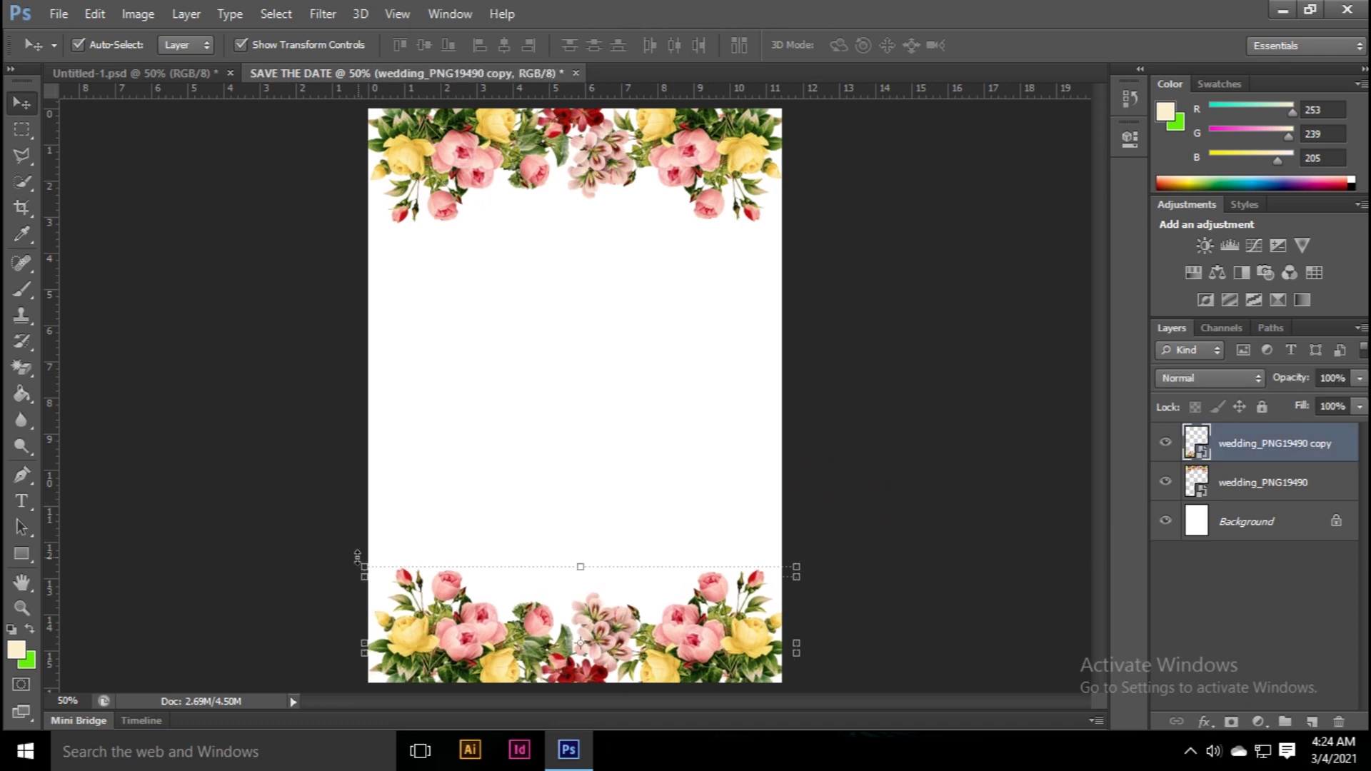
{"action": "left_click", "coordinate": [493, 136], "text": "shift"}
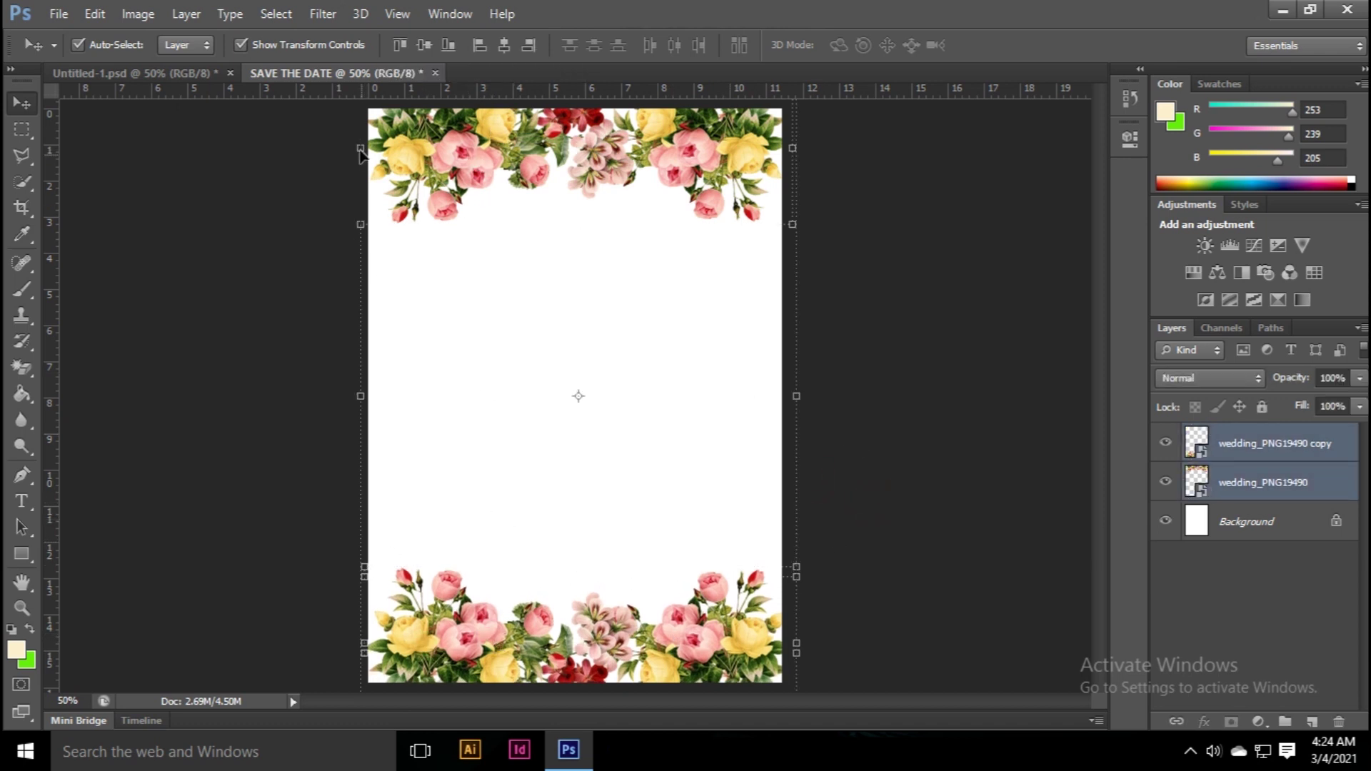
Step: Scale both flower borders up slightly and commit the resize
{"action": "key", "text": "ctrl+minus"}
{"action": "left_click_drag", "start_coordinate": [431, 183], "coordinate": [428, 174]}
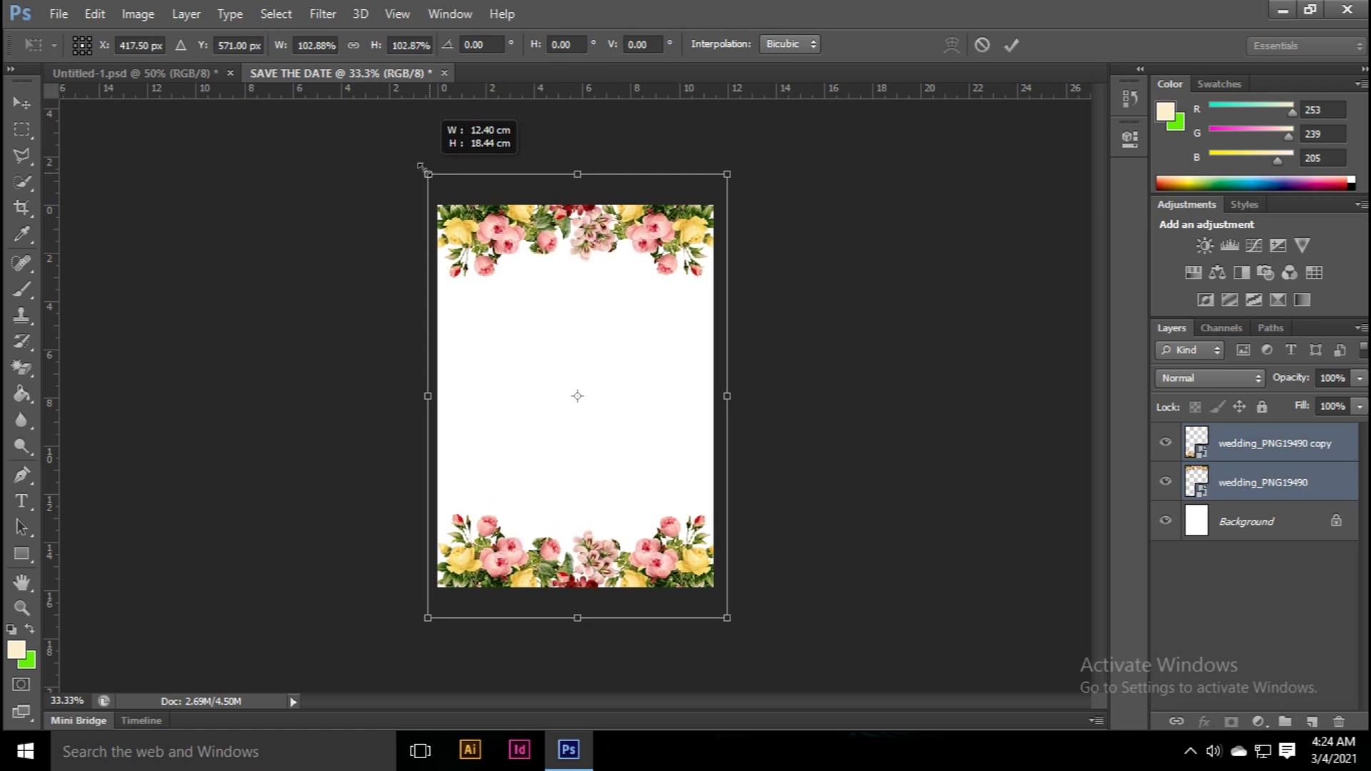
{"action": "left_click", "coordinate": [1011, 45]}
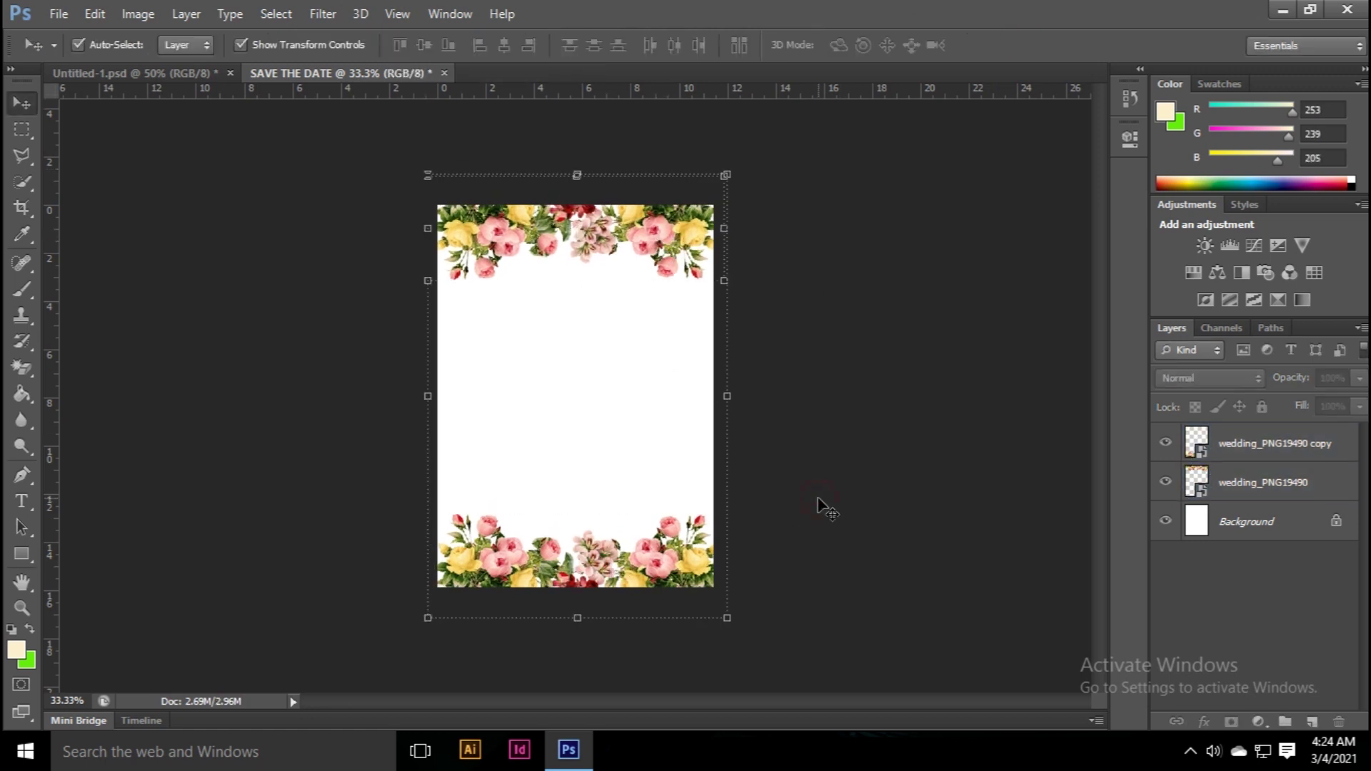
{"action": "key", "text": "ctrl+plus"}
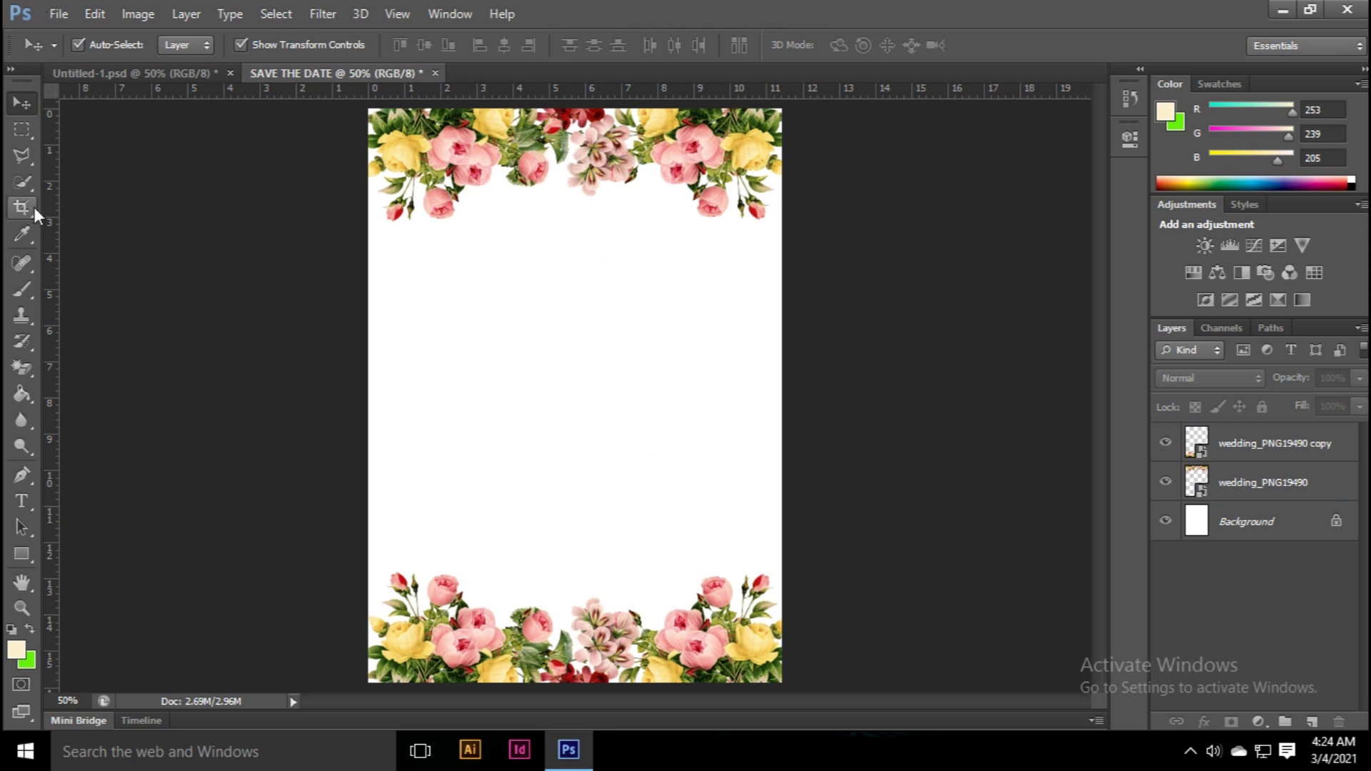
Step: Merge the two flower border layers into one and add a new empty layer
{"action": "left_click", "coordinate": [1296, 481]}
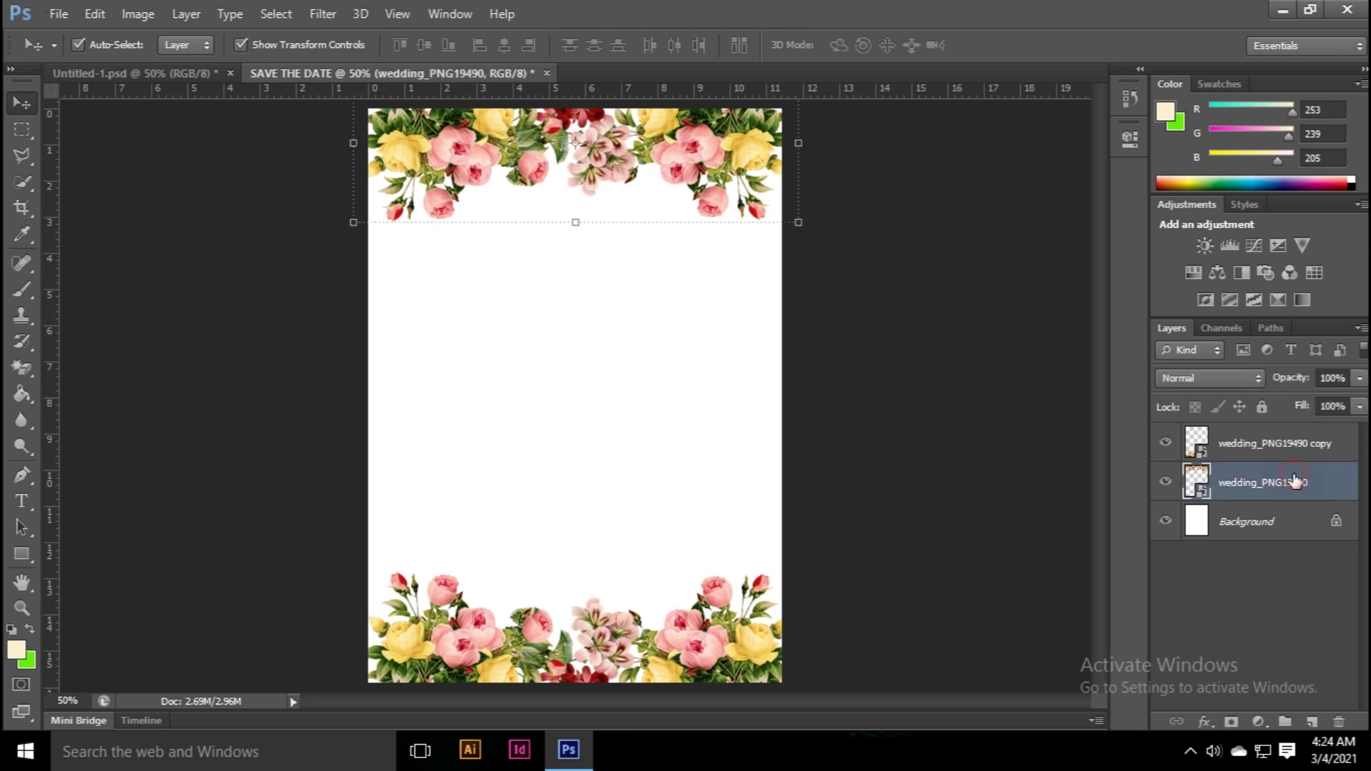
{"action": "left_click", "coordinate": [1287, 435], "text": "shift"}
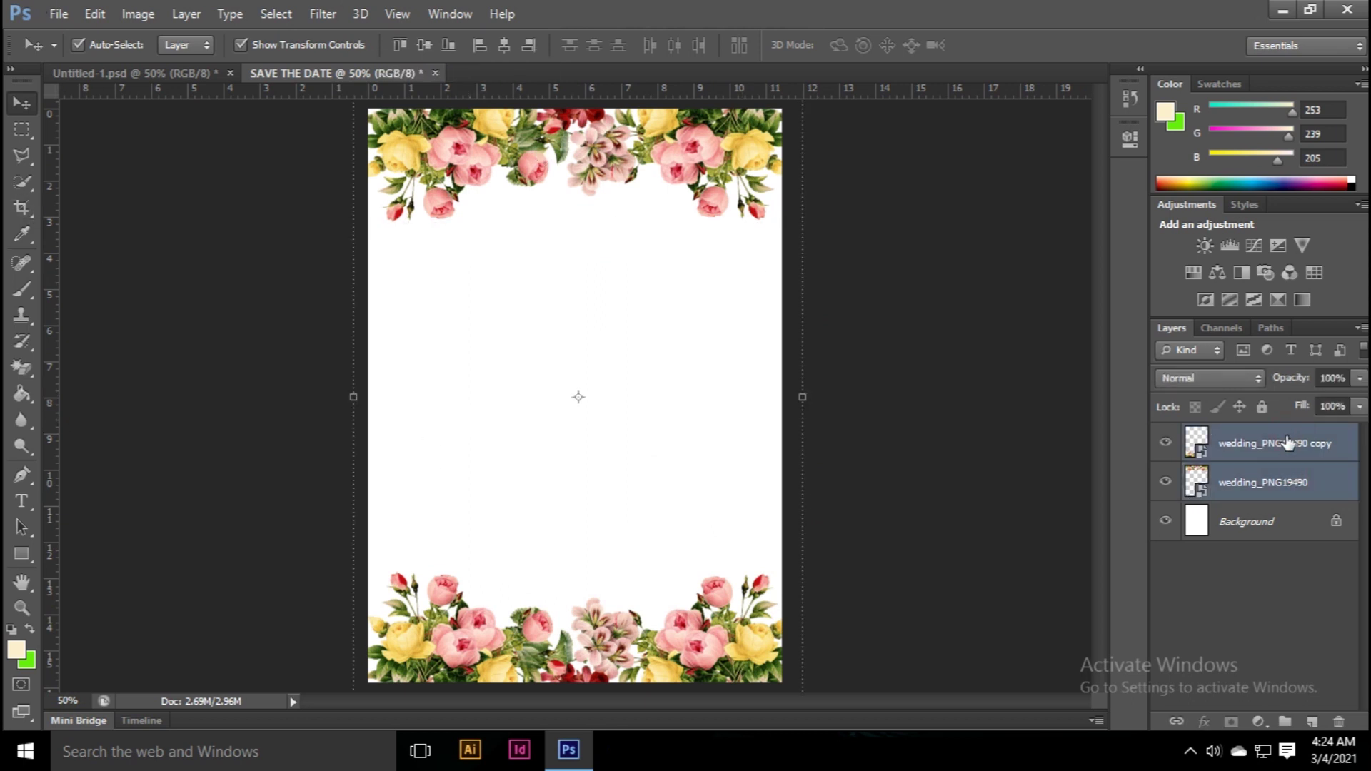
{"action": "right_click", "coordinate": [1287, 448]}
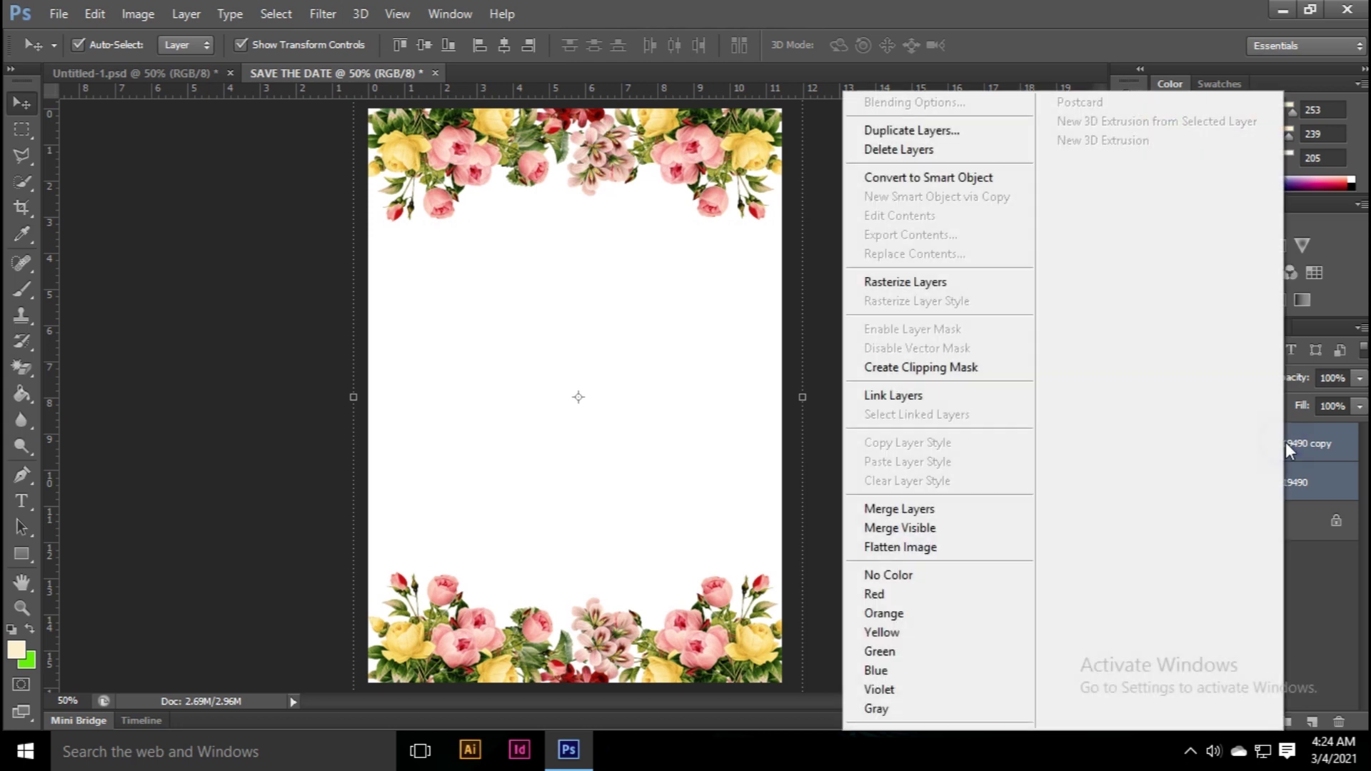
{"action": "left_click", "coordinate": [901, 508]}
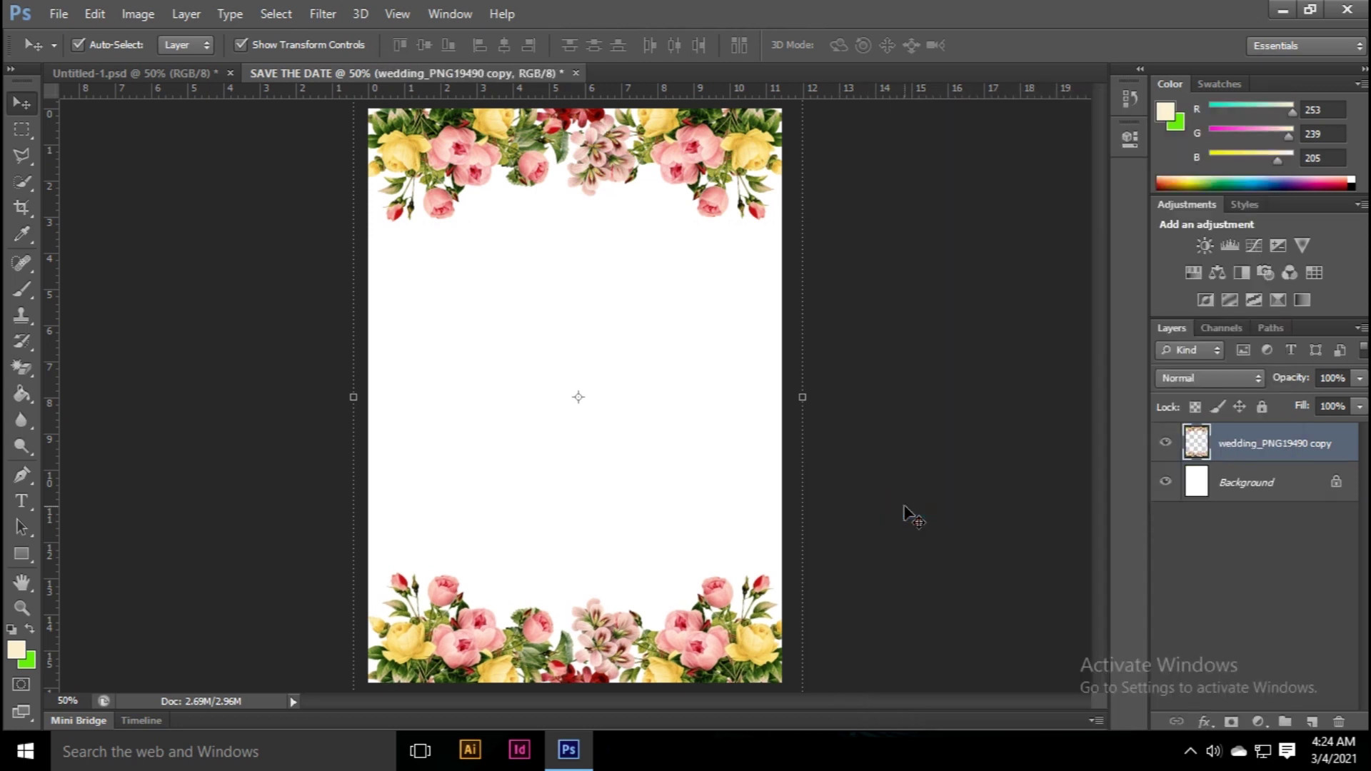
{"action": "left_click", "coordinate": [1312, 722]}
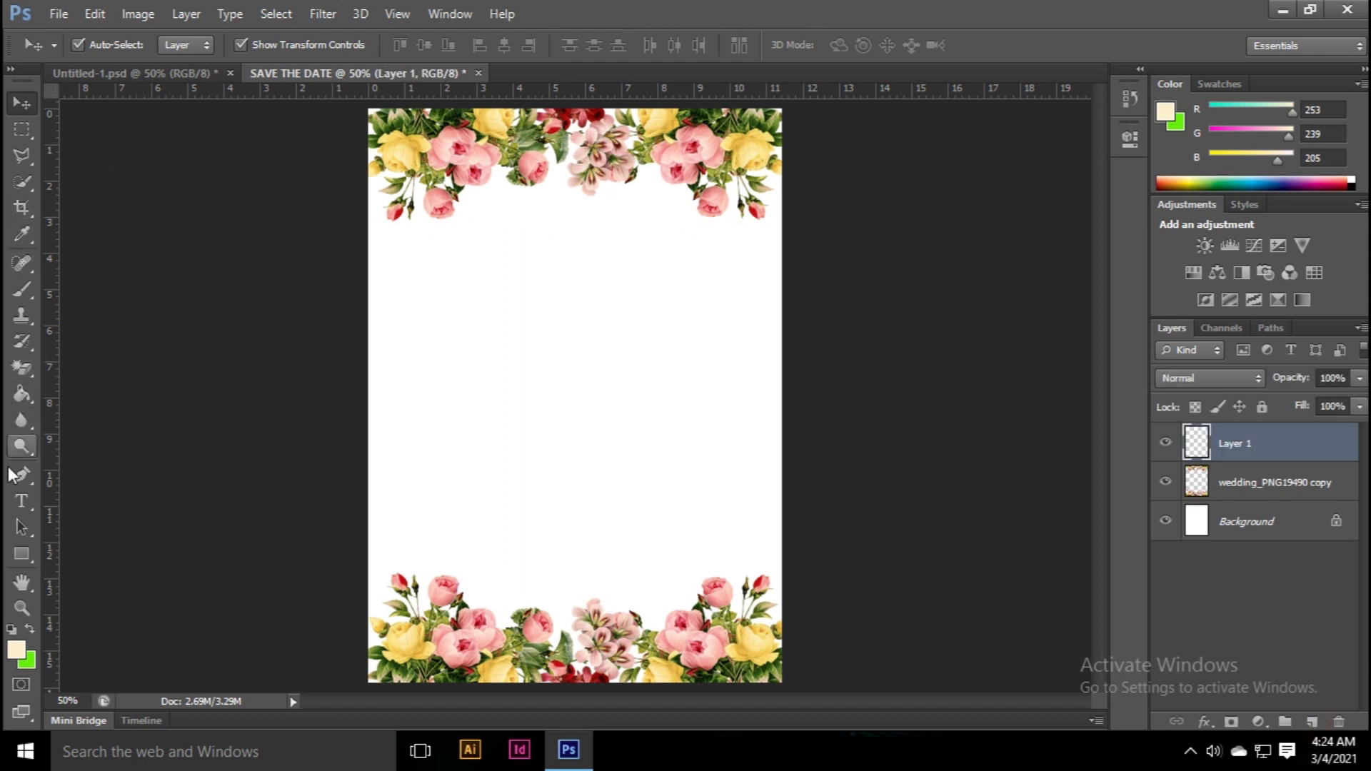
Step: Draw a large red-bordered rectangle shape covering most of the page
{"action": "left_click_drag", "start_coordinate": [22, 556], "coordinate": [87, 550]}
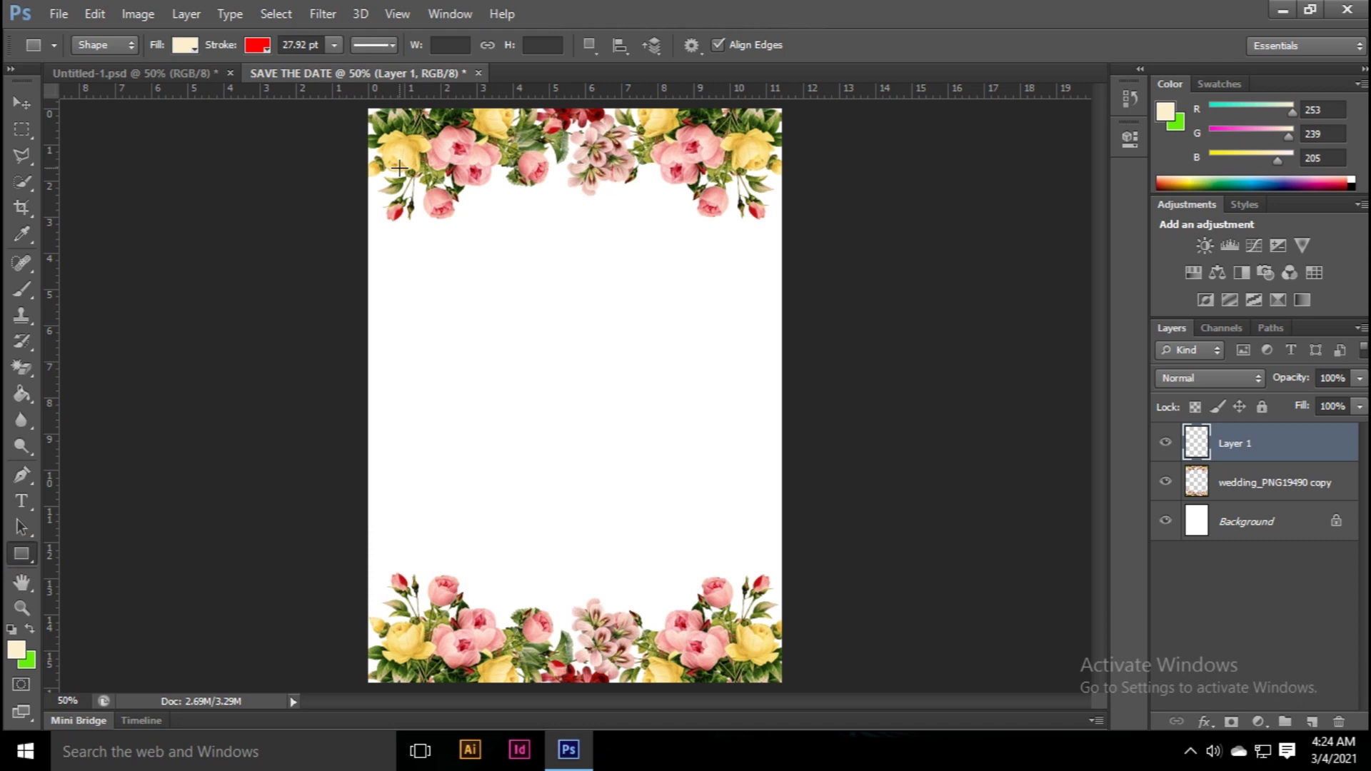
{"action": "left_click_drag", "start_coordinate": [399, 166], "coordinate": [771, 623]}
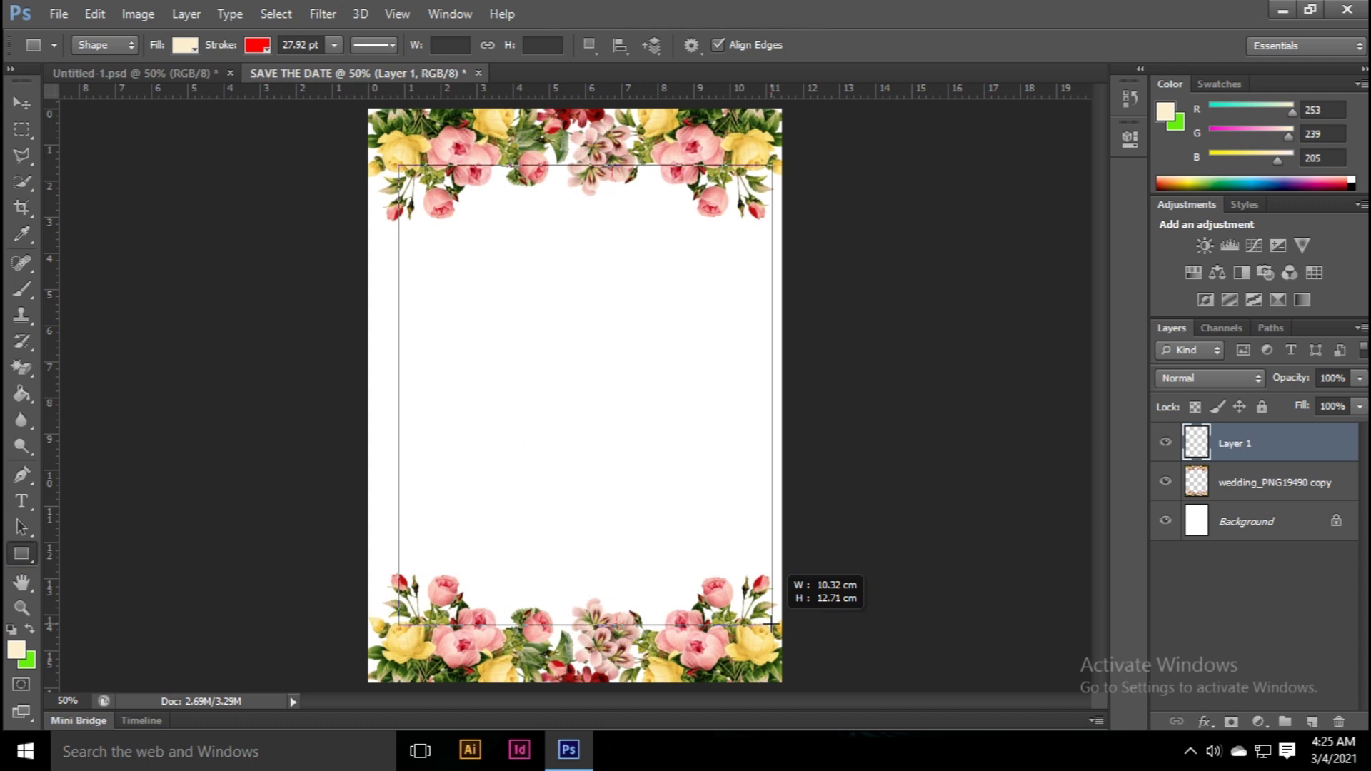
{"action": "left_click_drag", "start_coordinate": [771, 623], "coordinate": [766, 626]}
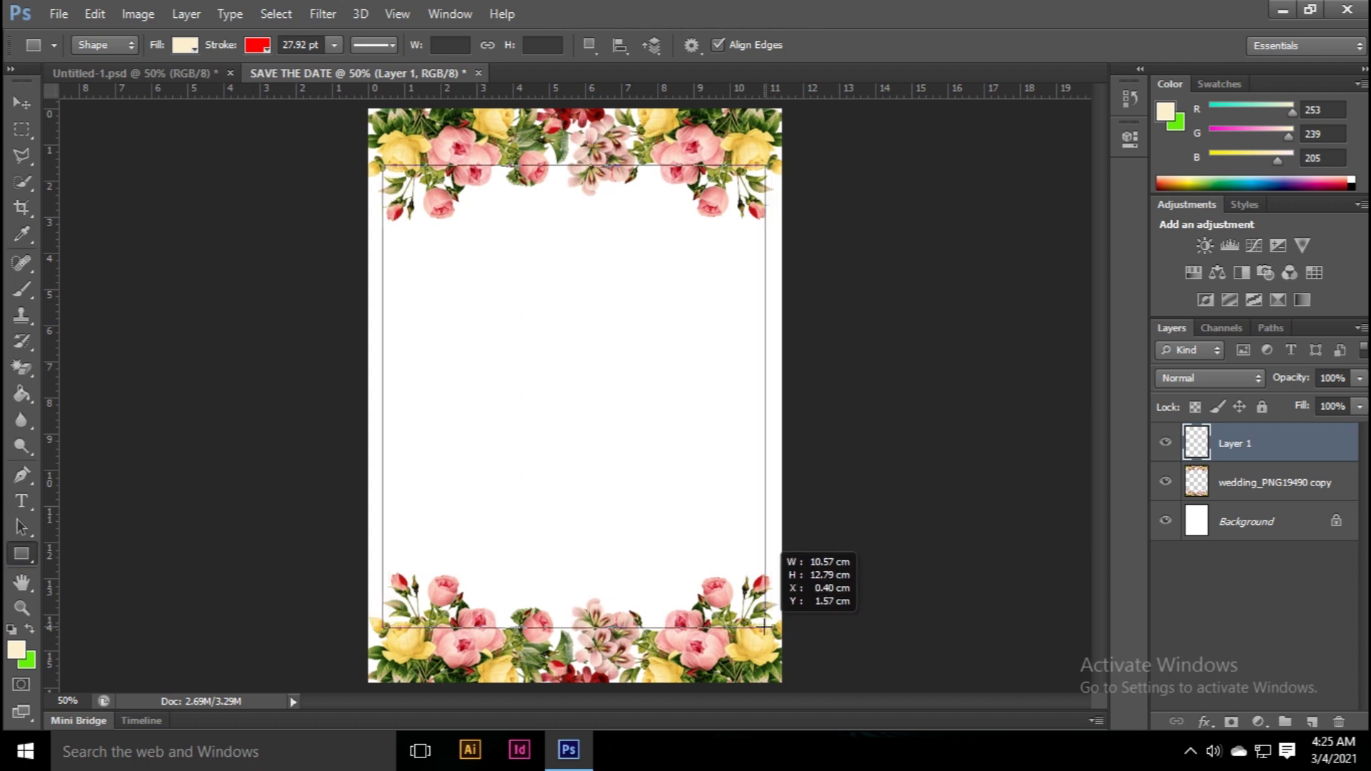
{"action": "left_click_drag", "start_coordinate": [764, 627], "coordinate": [766, 627]}
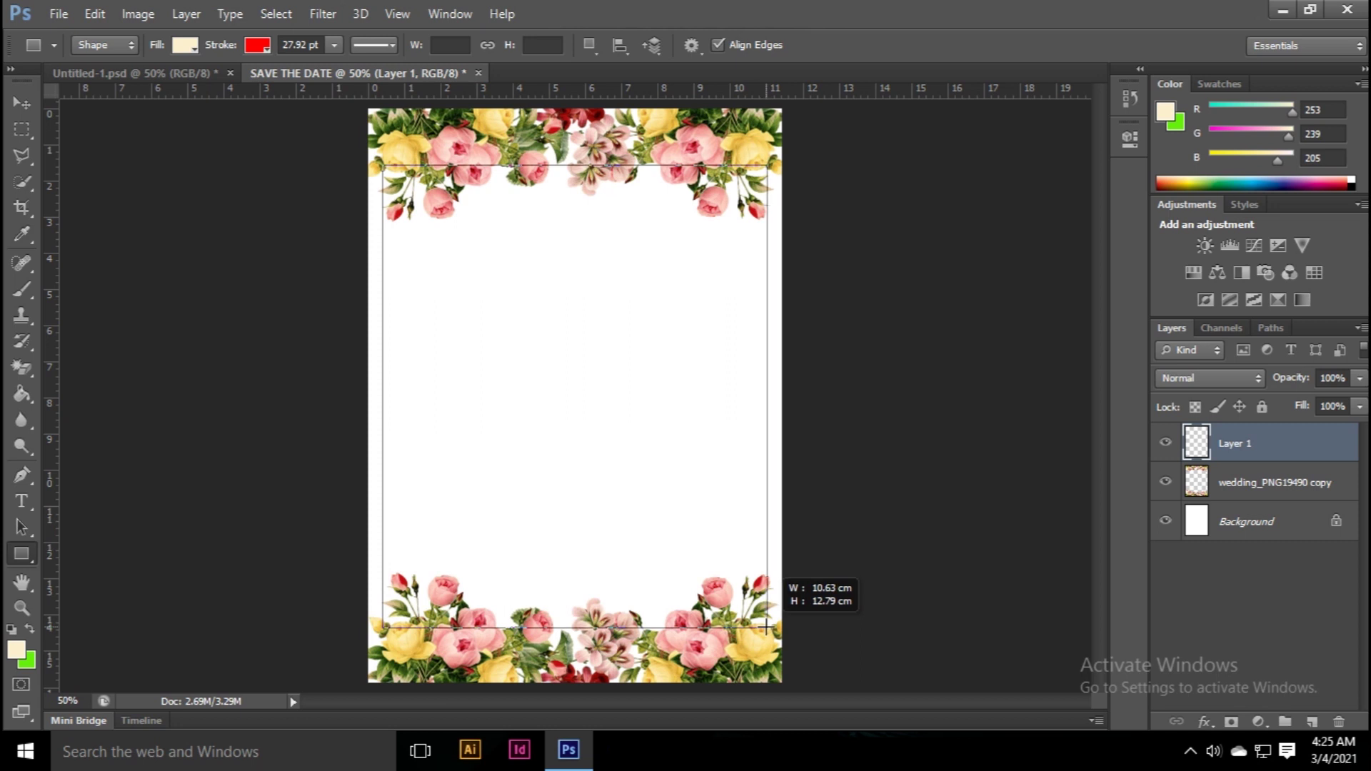
{"action": "left_click_drag", "start_coordinate": [765, 627], "coordinate": [767, 627]}
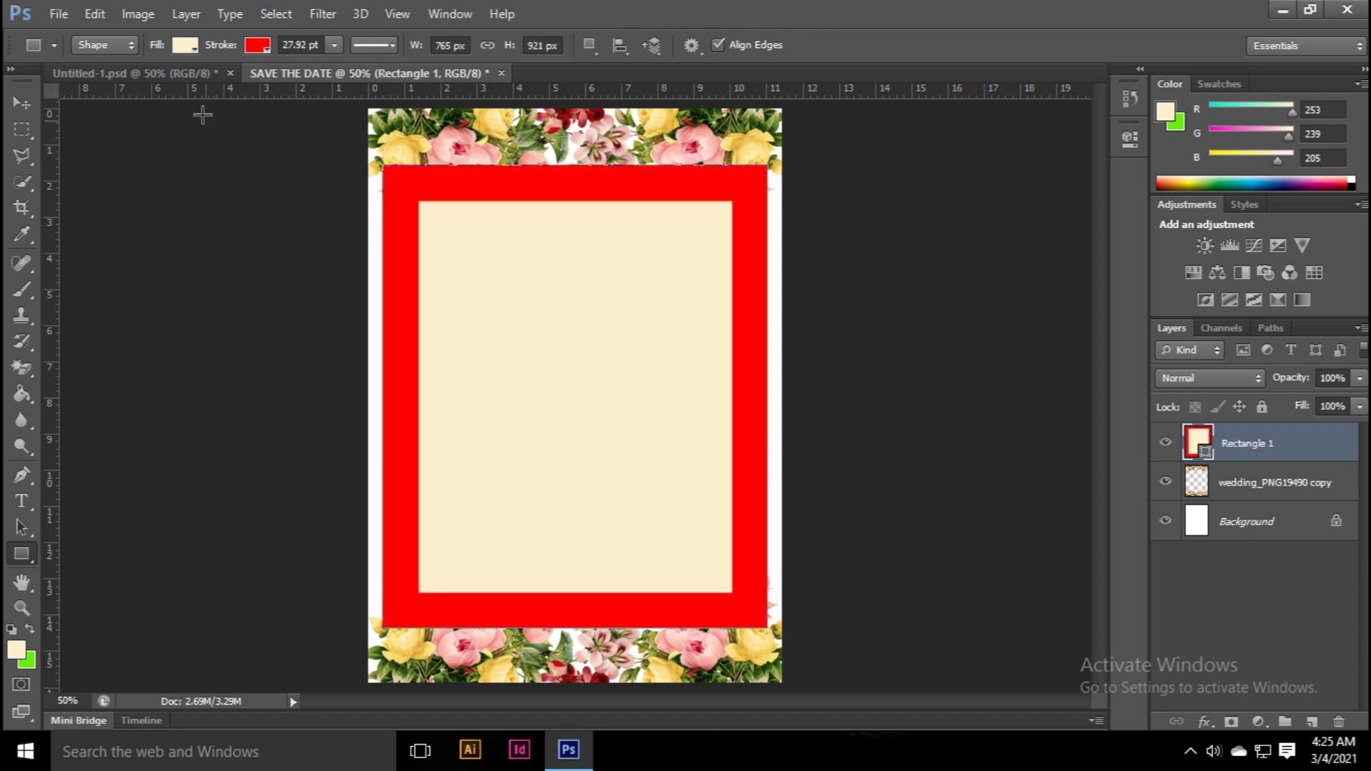
{"action": "left_click", "coordinate": [186, 45]}
Step: Remove the rectangle's fill and set its red border width to 3 pt
{"action": "left_click", "coordinate": [100, 83]}
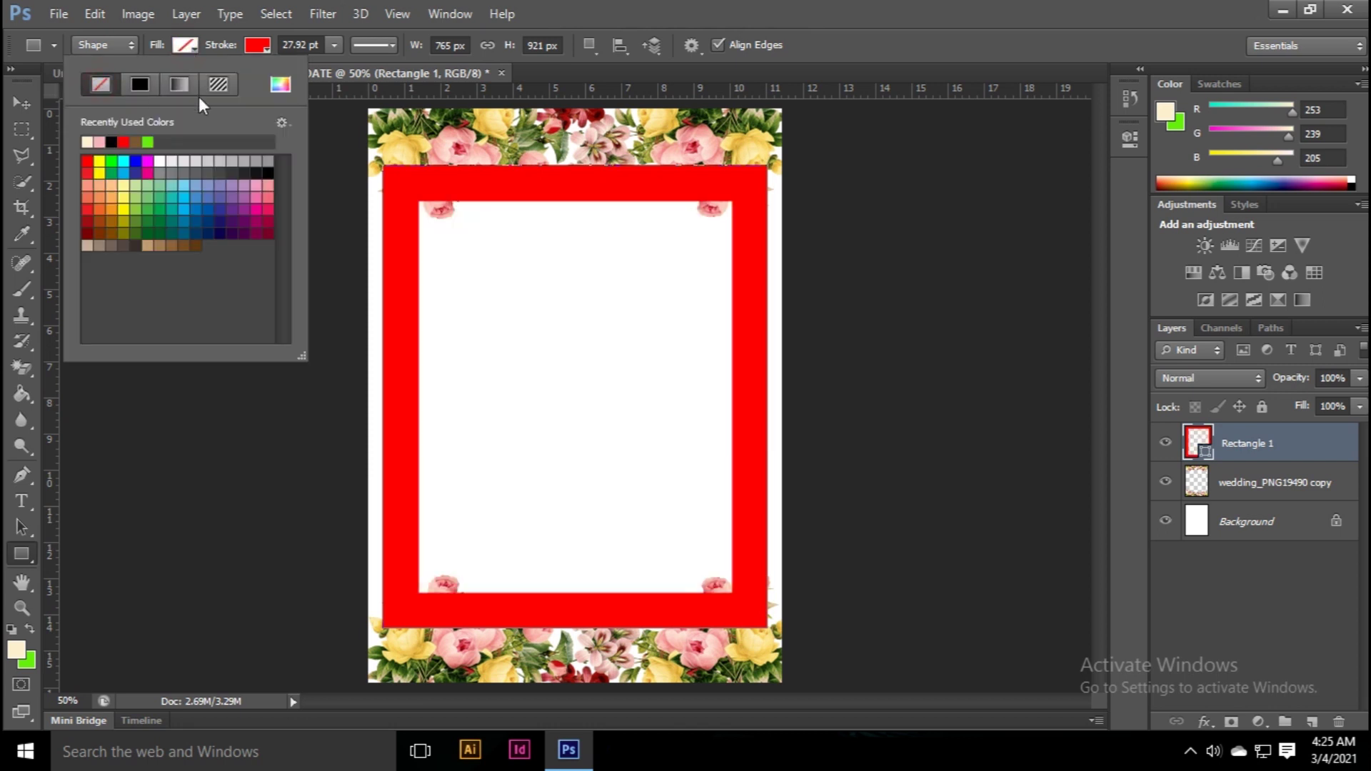
{"action": "left_click", "coordinate": [255, 46]}
{"action": "left_click", "coordinate": [332, 49]}
{"action": "left_click_drag", "start_coordinate": [286, 66], "coordinate": [202, 69]}
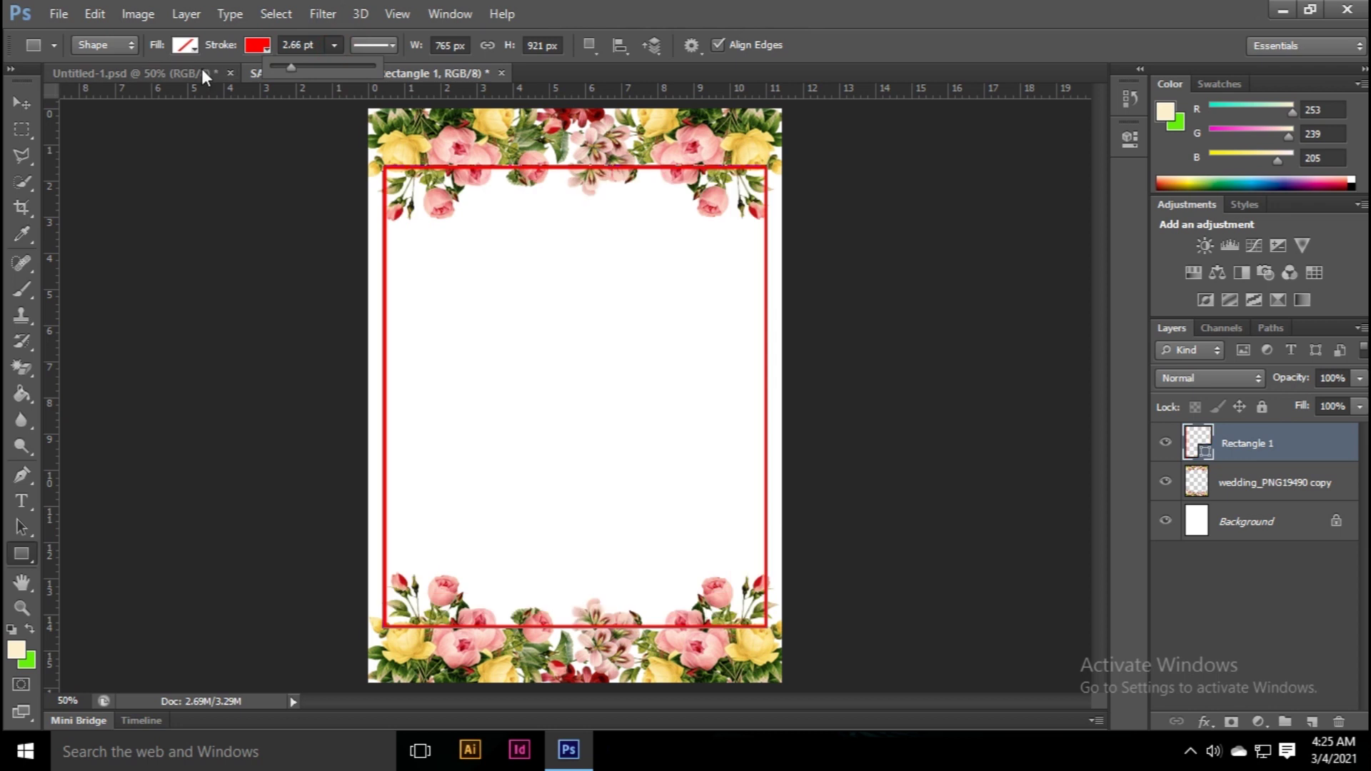
{"action": "left_click_drag", "start_coordinate": [319, 41], "coordinate": [257, 41]}
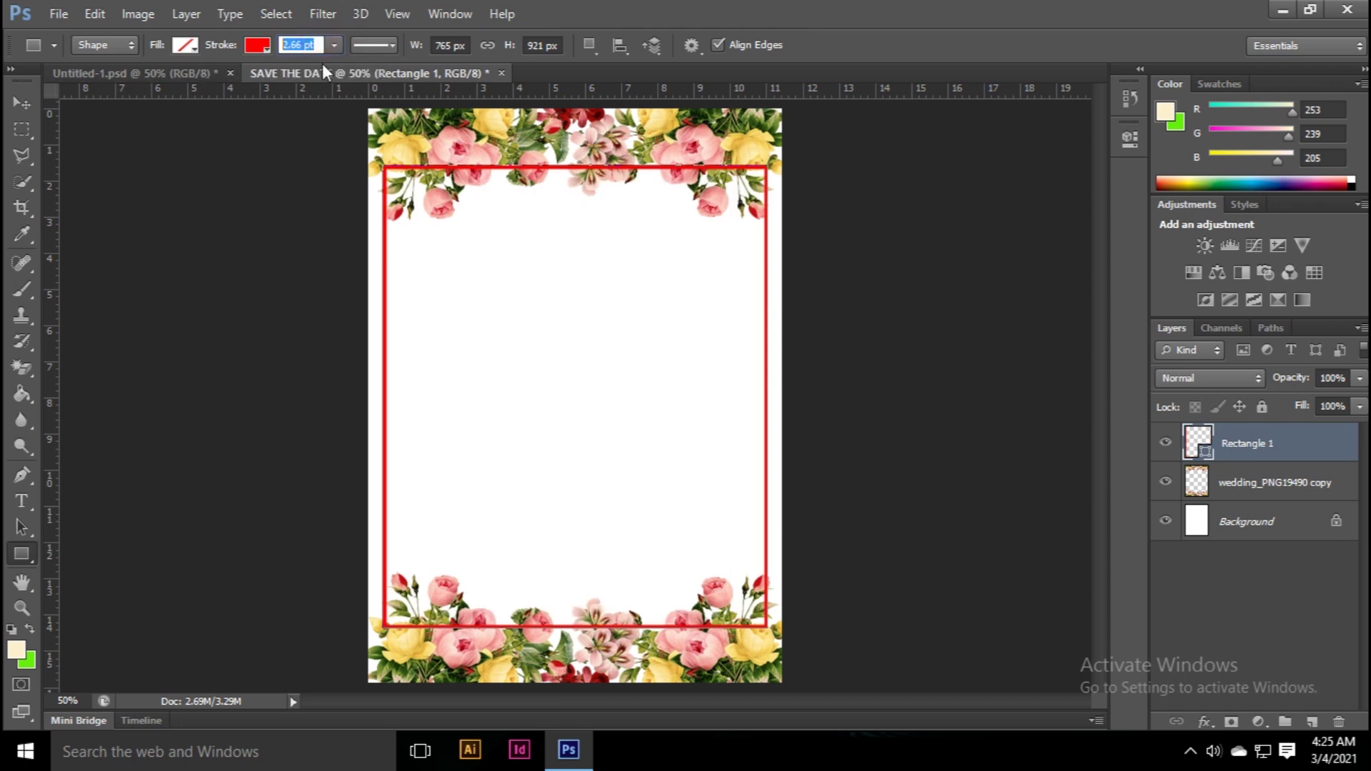
{"action": "type", "text": "3"}
{"action": "key", "text": "Return"}
Step: Move the Rectangle 1 layer beneath the flower border layer
{"action": "key", "text": "v"}
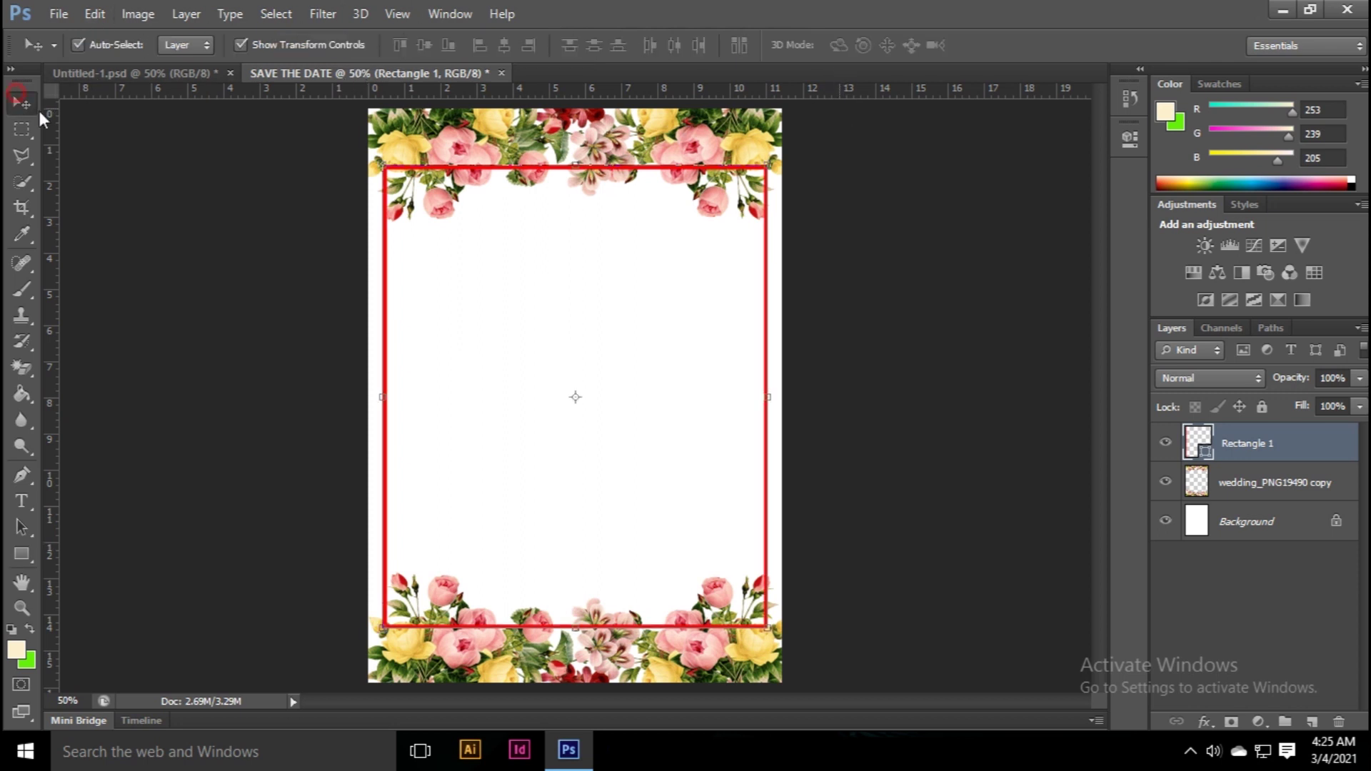
{"action": "left_click", "coordinate": [271, 229]}
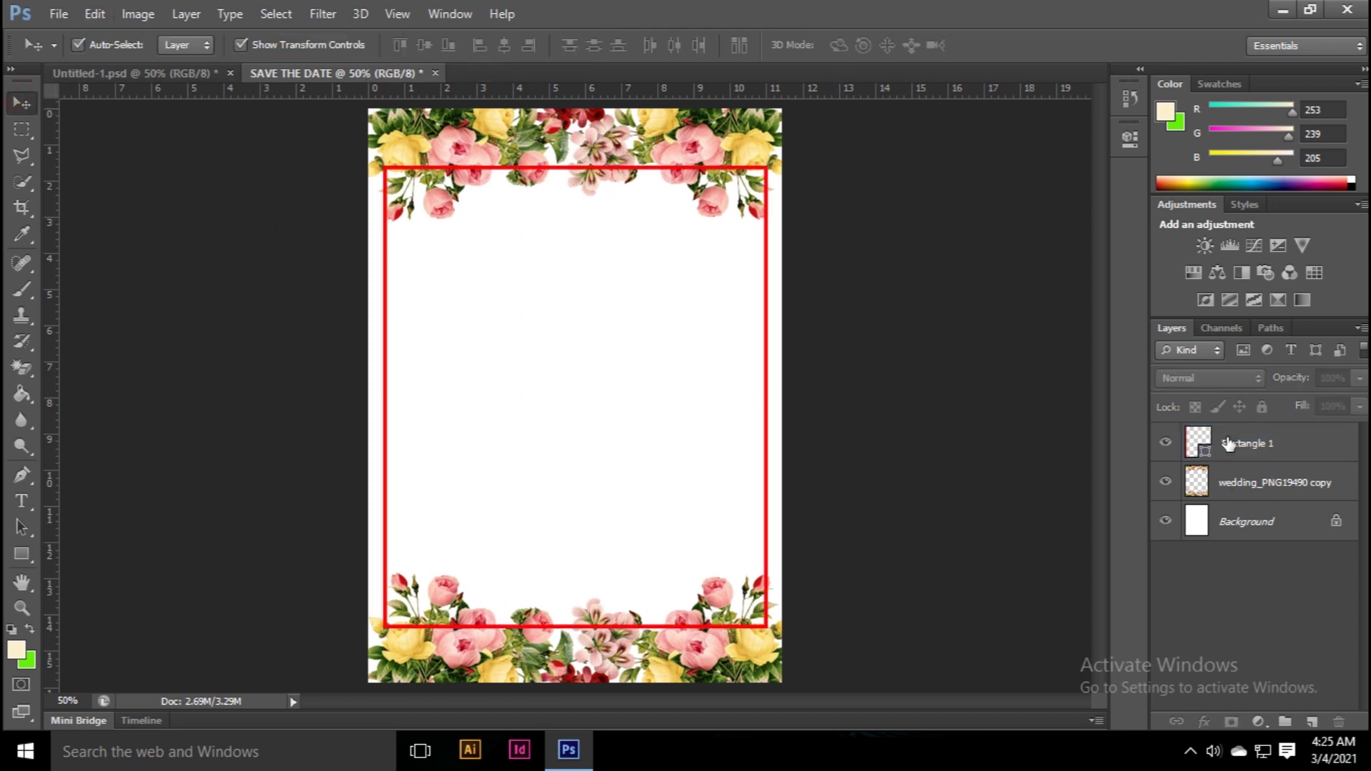
{"action": "left_click_drag", "start_coordinate": [1270, 448], "coordinate": [1287, 500]}
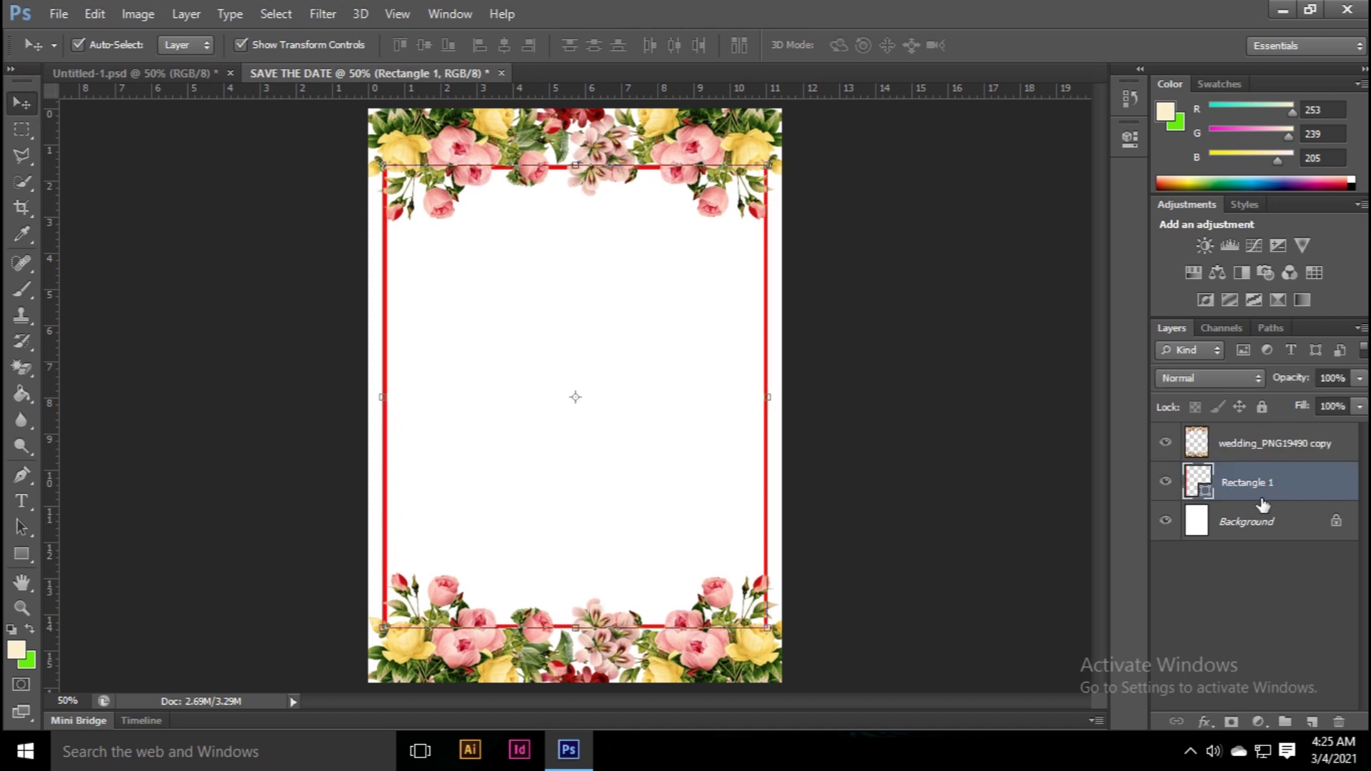
{"action": "left_click", "coordinate": [944, 453]}
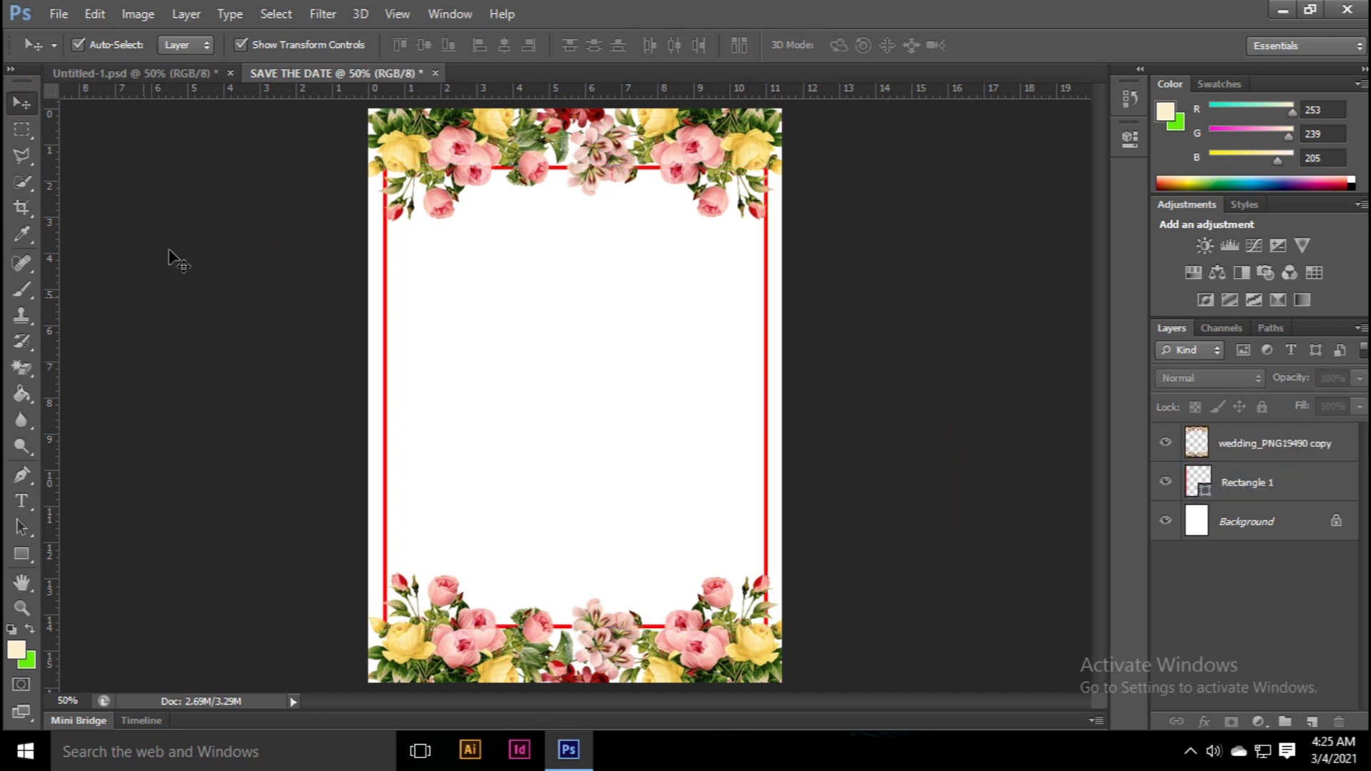
Step: Draw a rounded rectangle just inside the red frame
{"action": "left_click", "coordinate": [23, 553]}
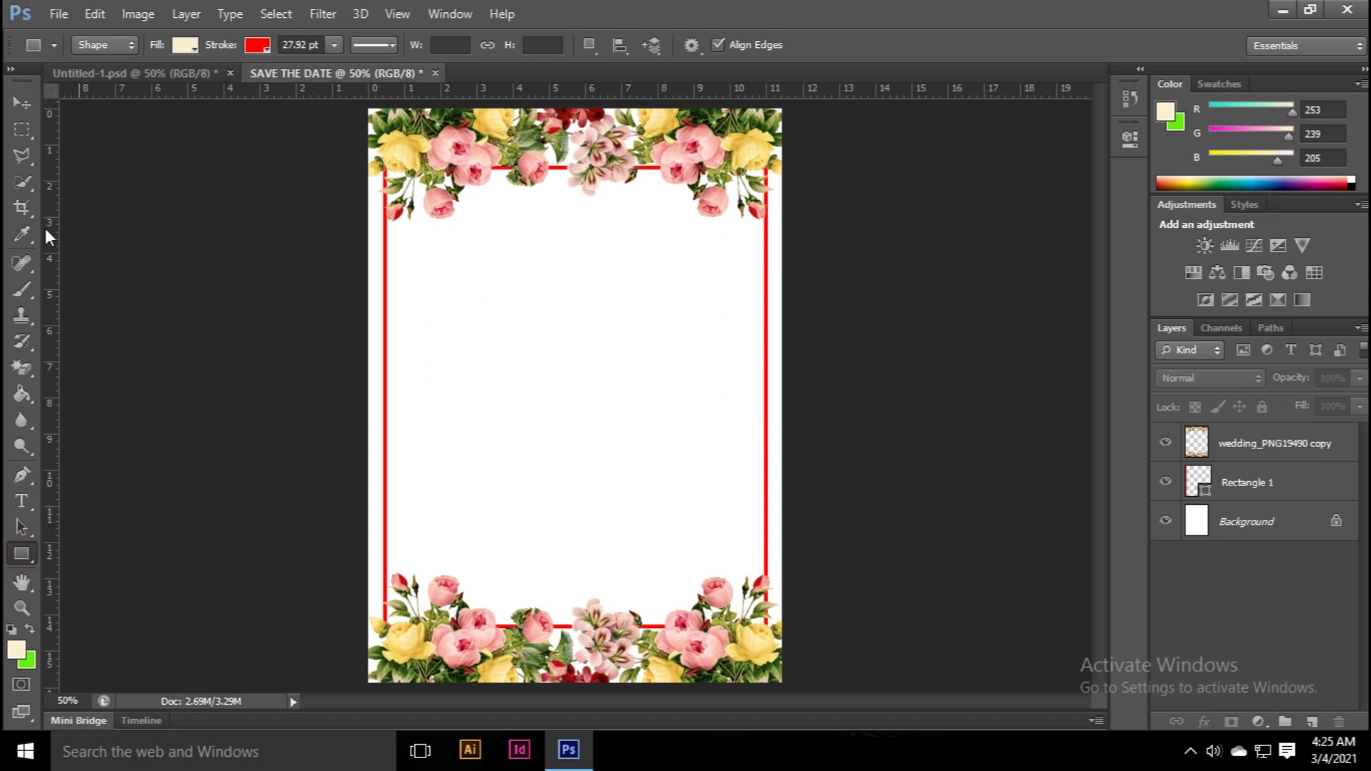
{"action": "right_click", "coordinate": [23, 553]}
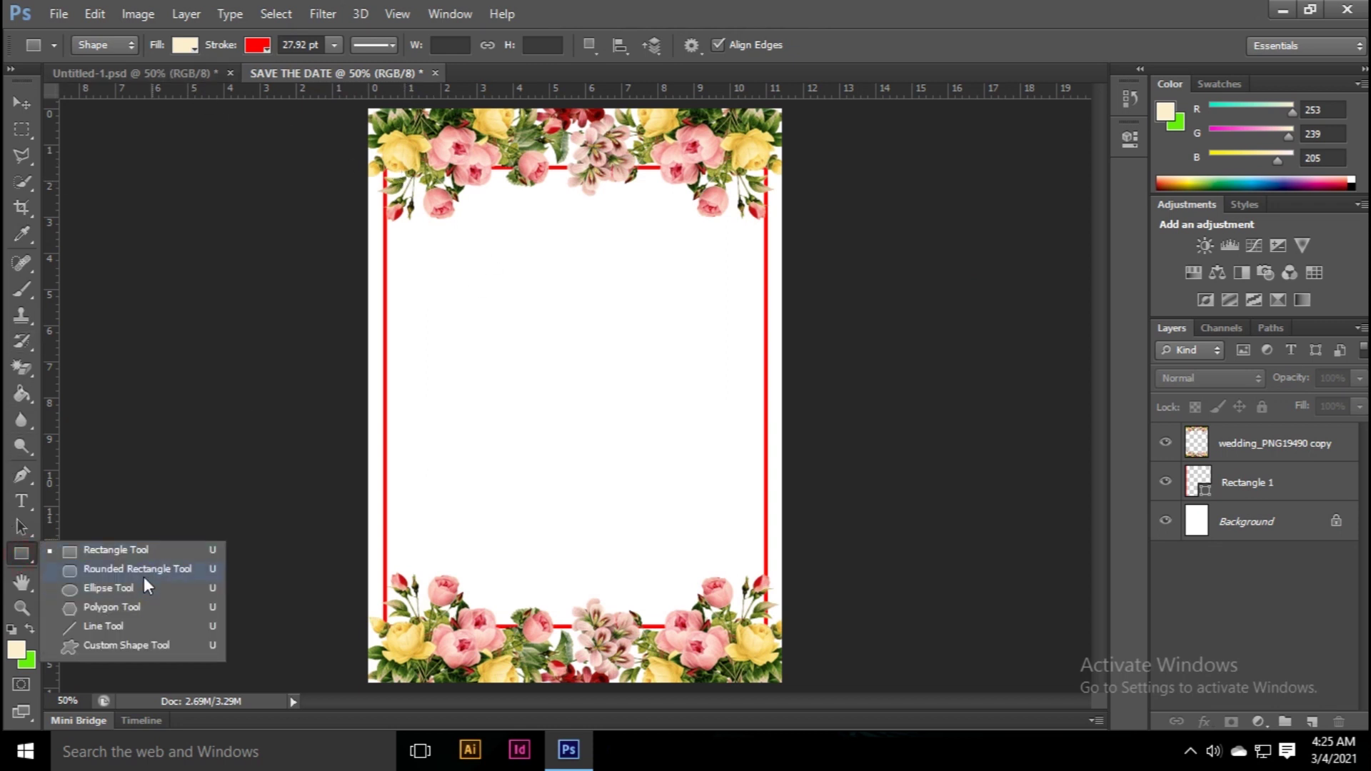
{"action": "left_click", "coordinate": [143, 571]}
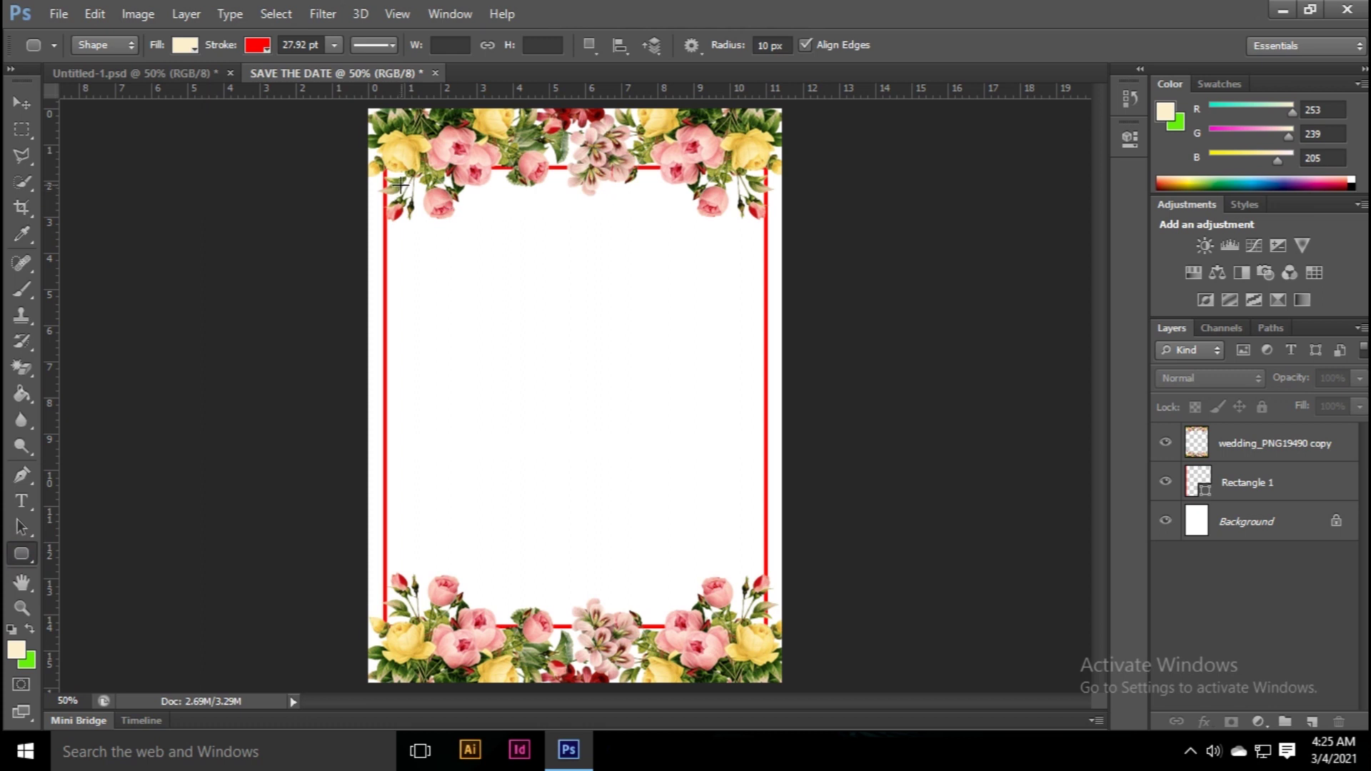
{"action": "left_click_drag", "start_coordinate": [400, 181], "coordinate": [755, 601]}
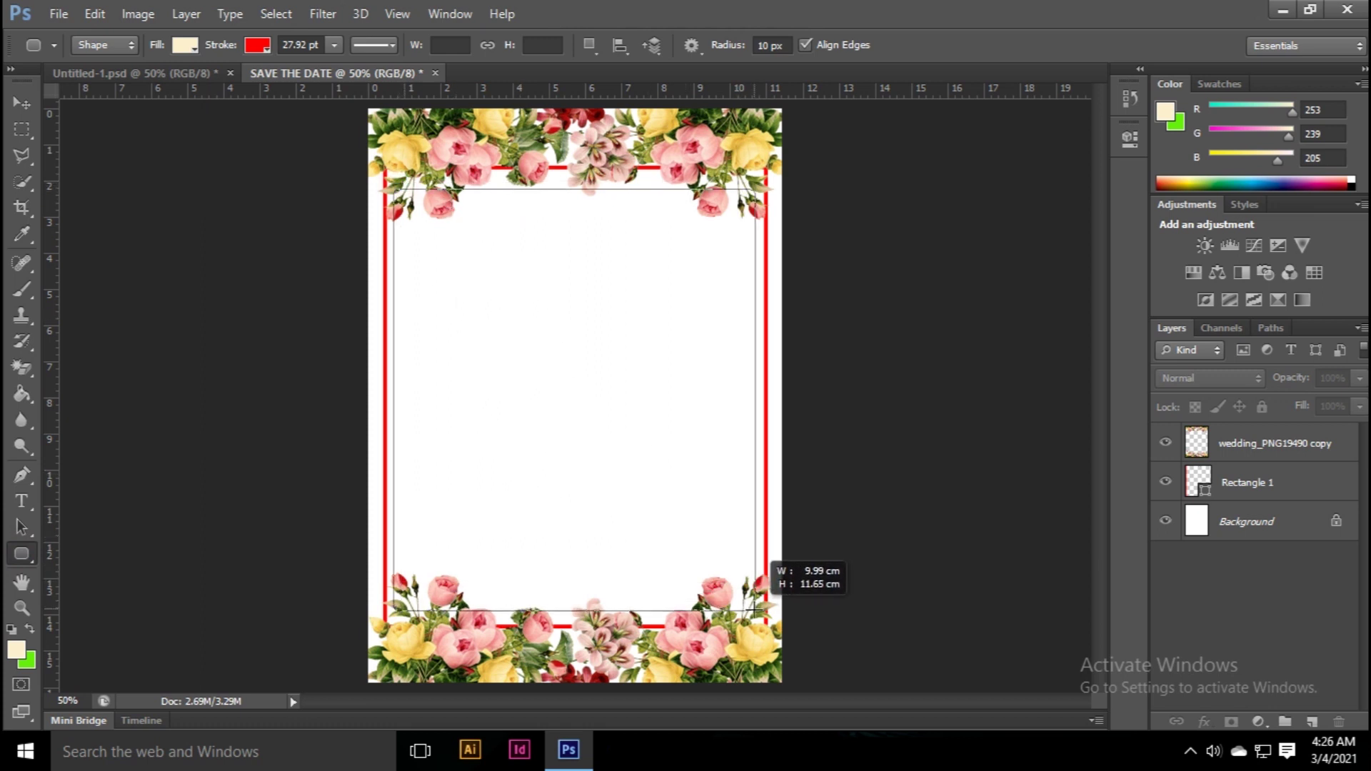
{"action": "left_click_drag", "start_coordinate": [755, 601], "coordinate": [757, 608]}
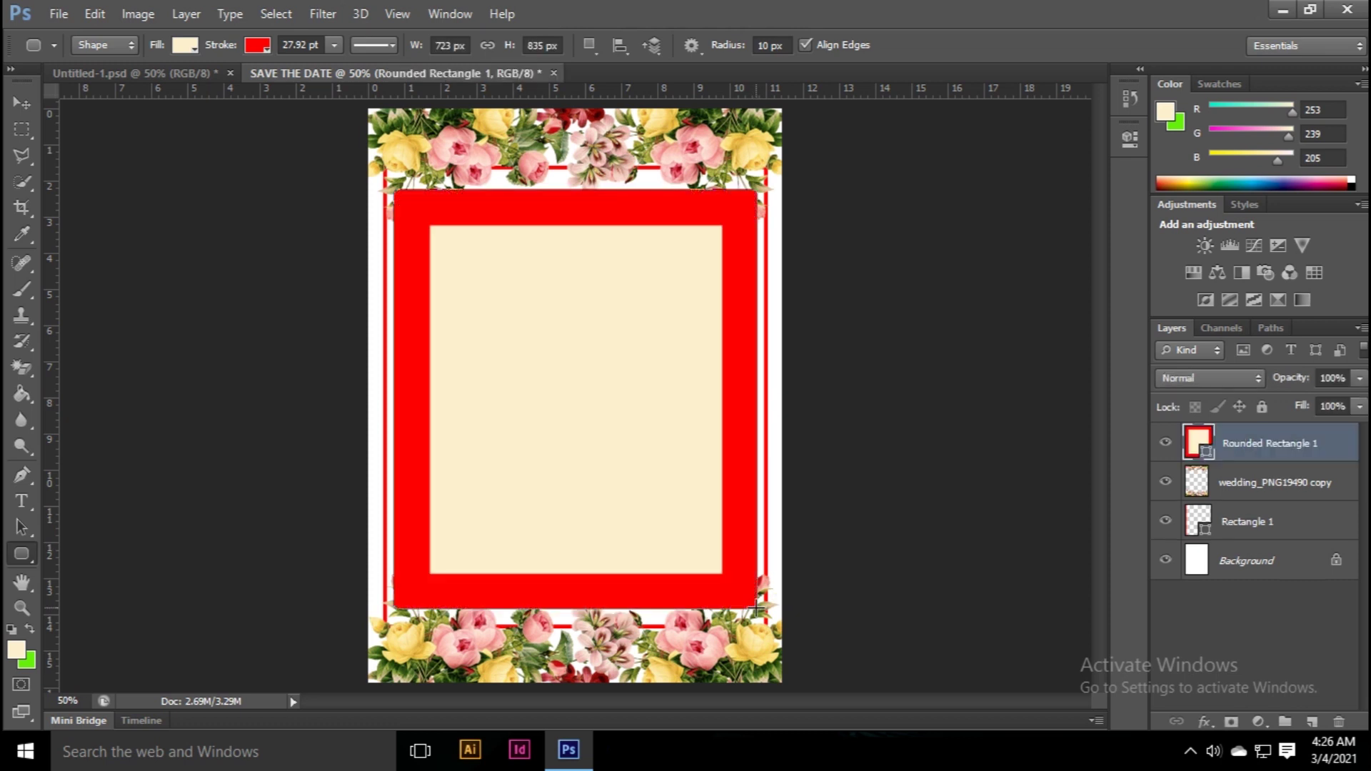
Step: Give the rounded rectangle no fill and a 1.5 pt red border
{"action": "left_click", "coordinate": [187, 45]}
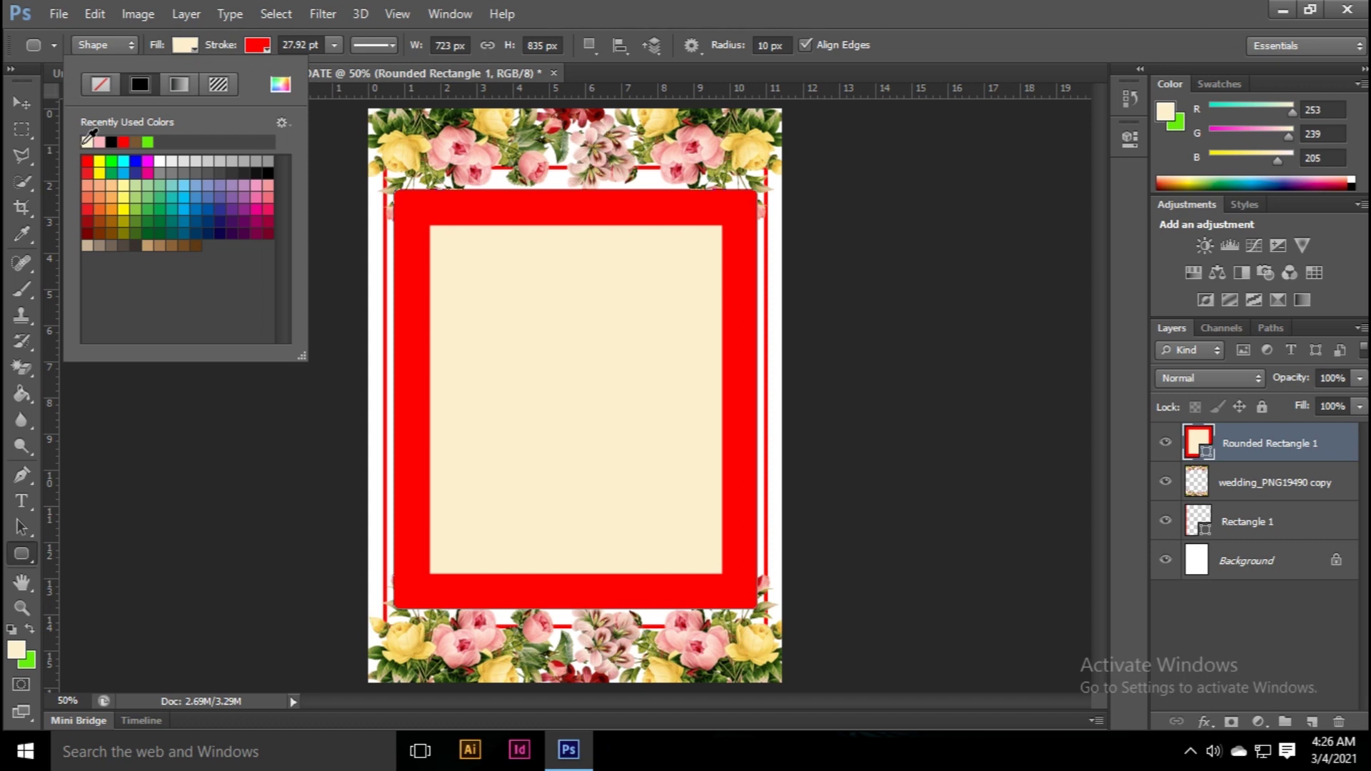
{"action": "left_click", "coordinate": [93, 84]}
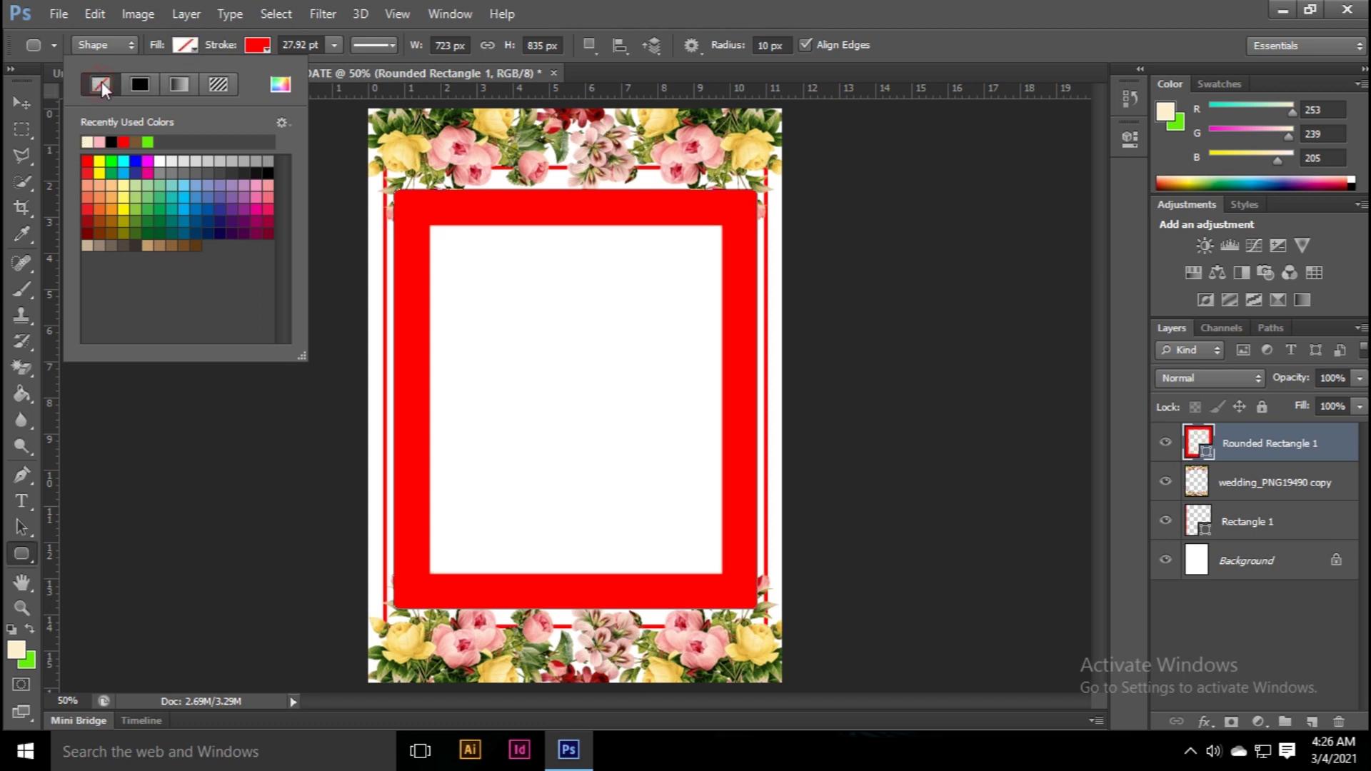
{"action": "left_click", "coordinate": [258, 44]}
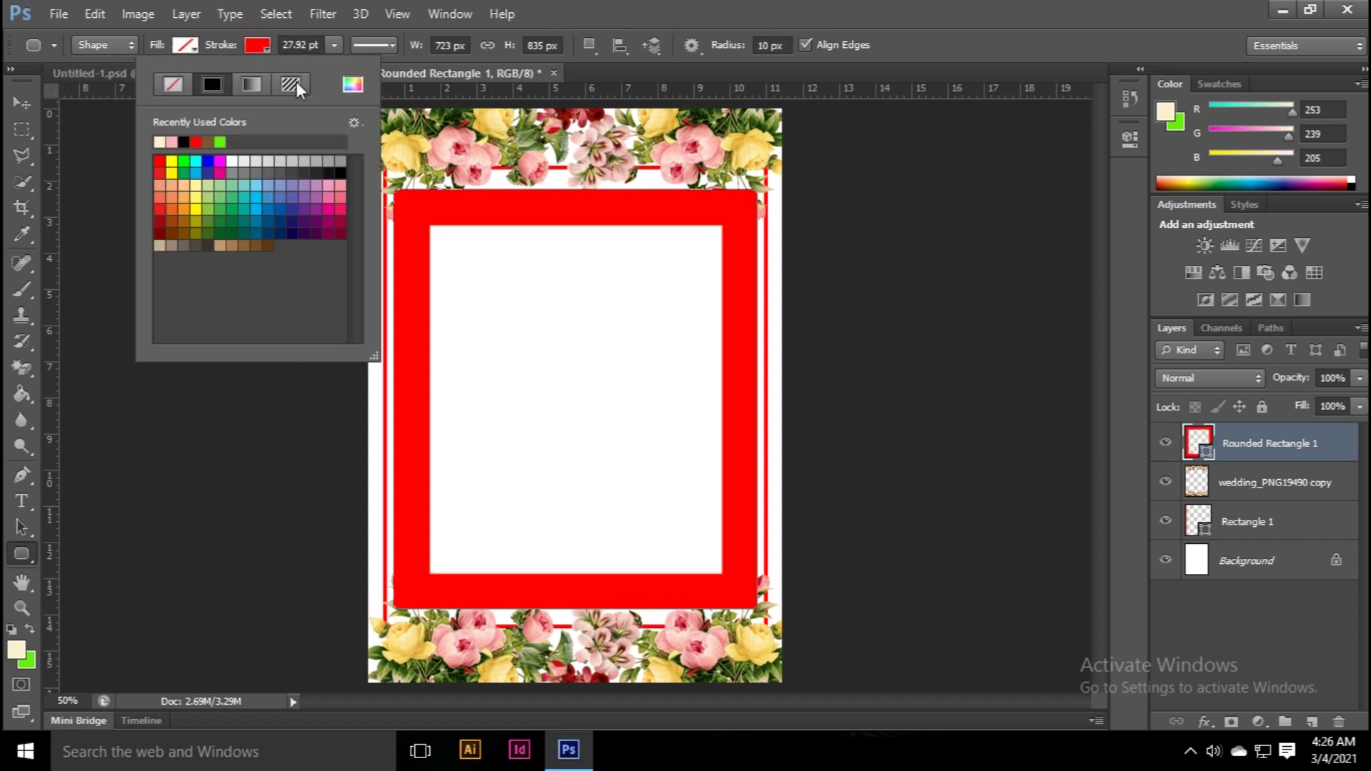
{"action": "left_click", "coordinate": [307, 45]}
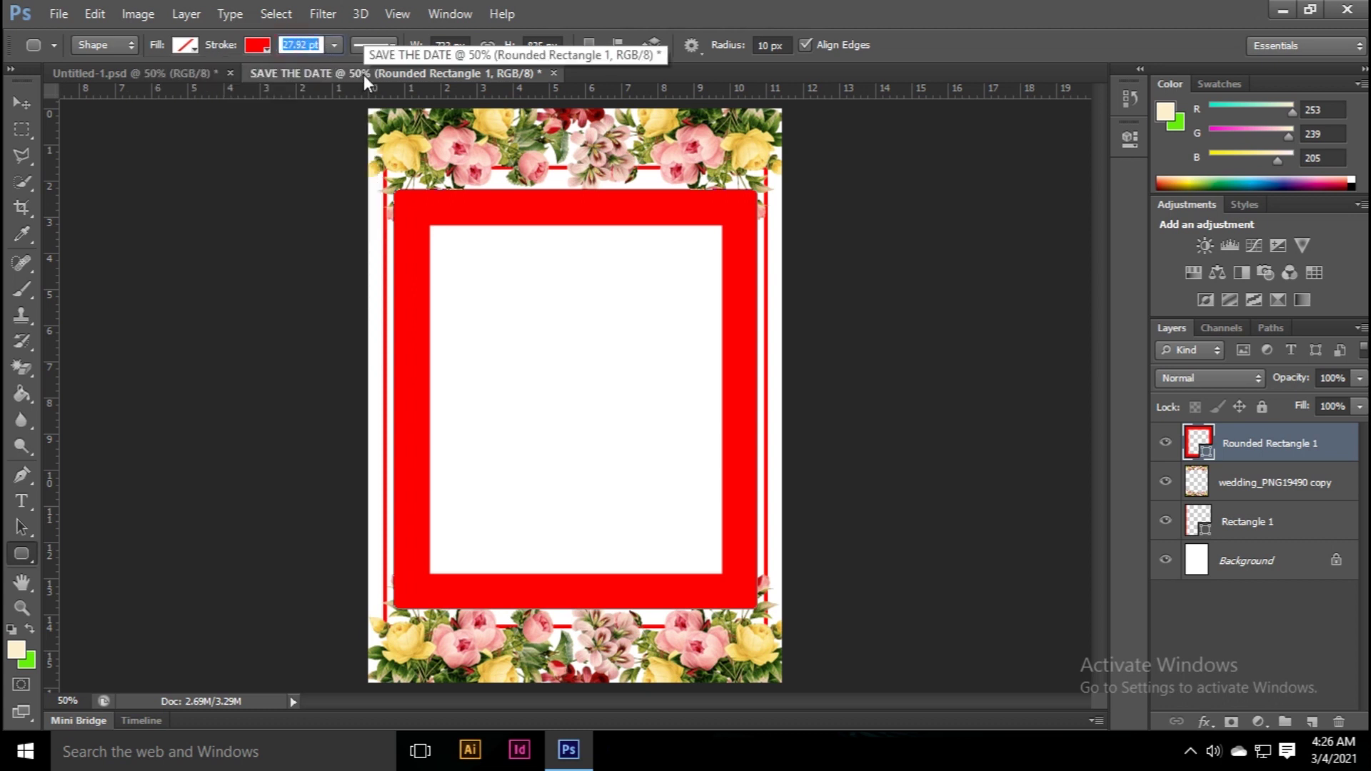
{"action": "key", "text": "BackSpace"}
{"action": "type", "text": "1"}
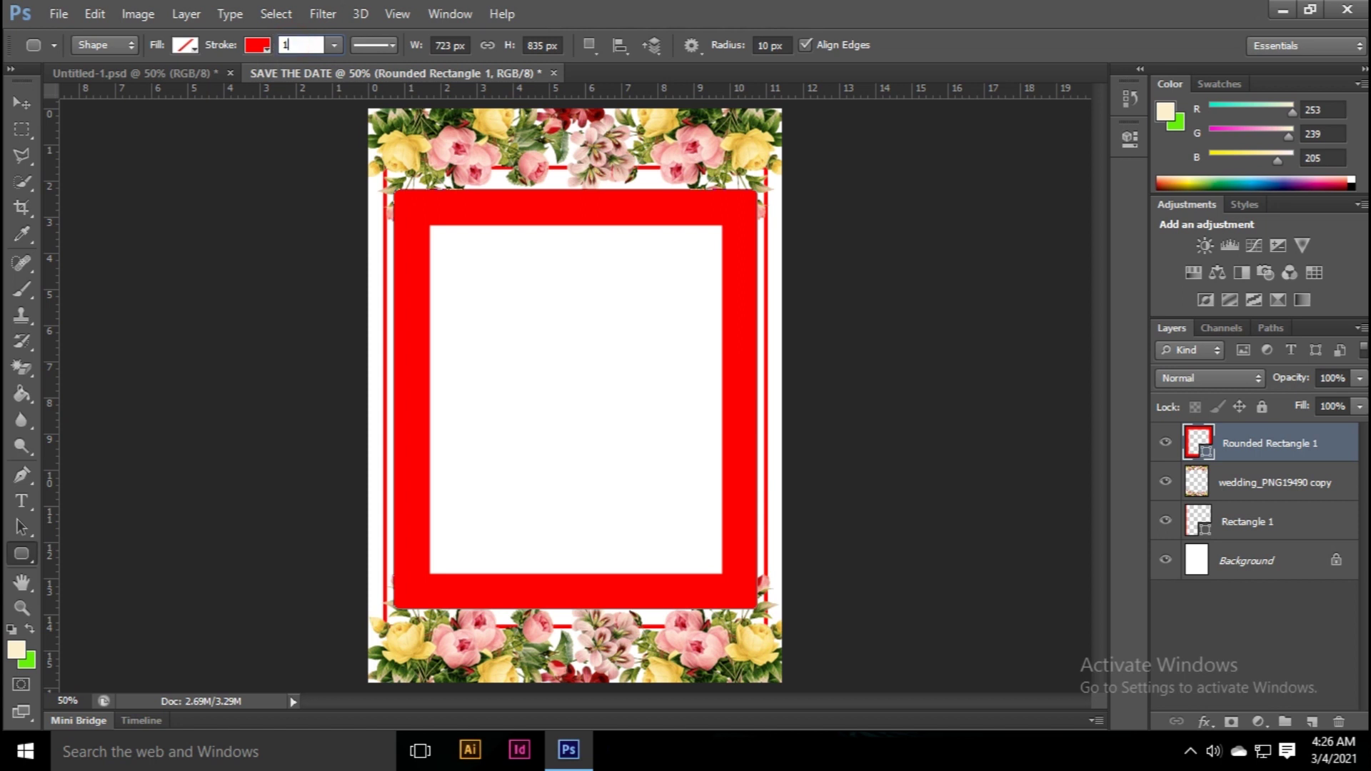
{"action": "type", "text": ".5"}
{"action": "key", "text": "Return"}
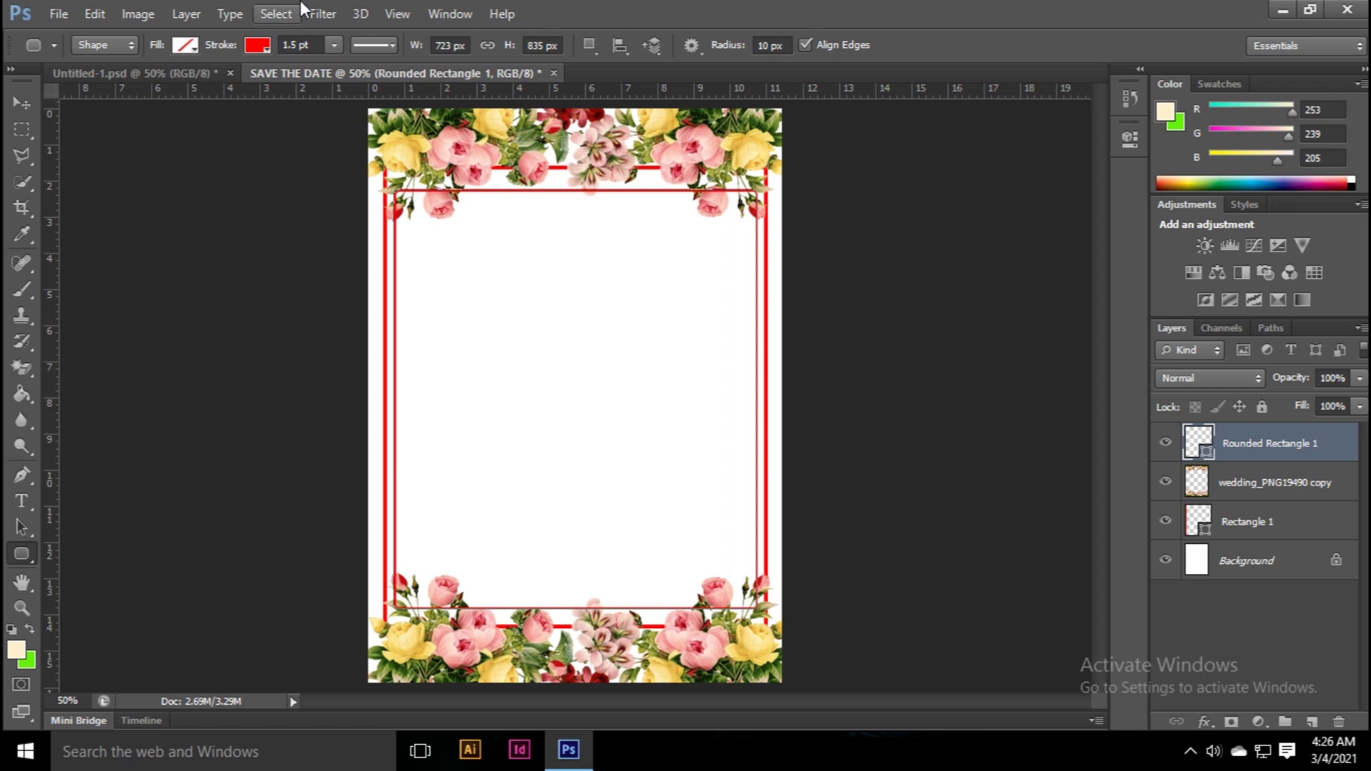
{"action": "left_click", "coordinate": [22, 103]}
{"action": "left_click", "coordinate": [215, 199]}
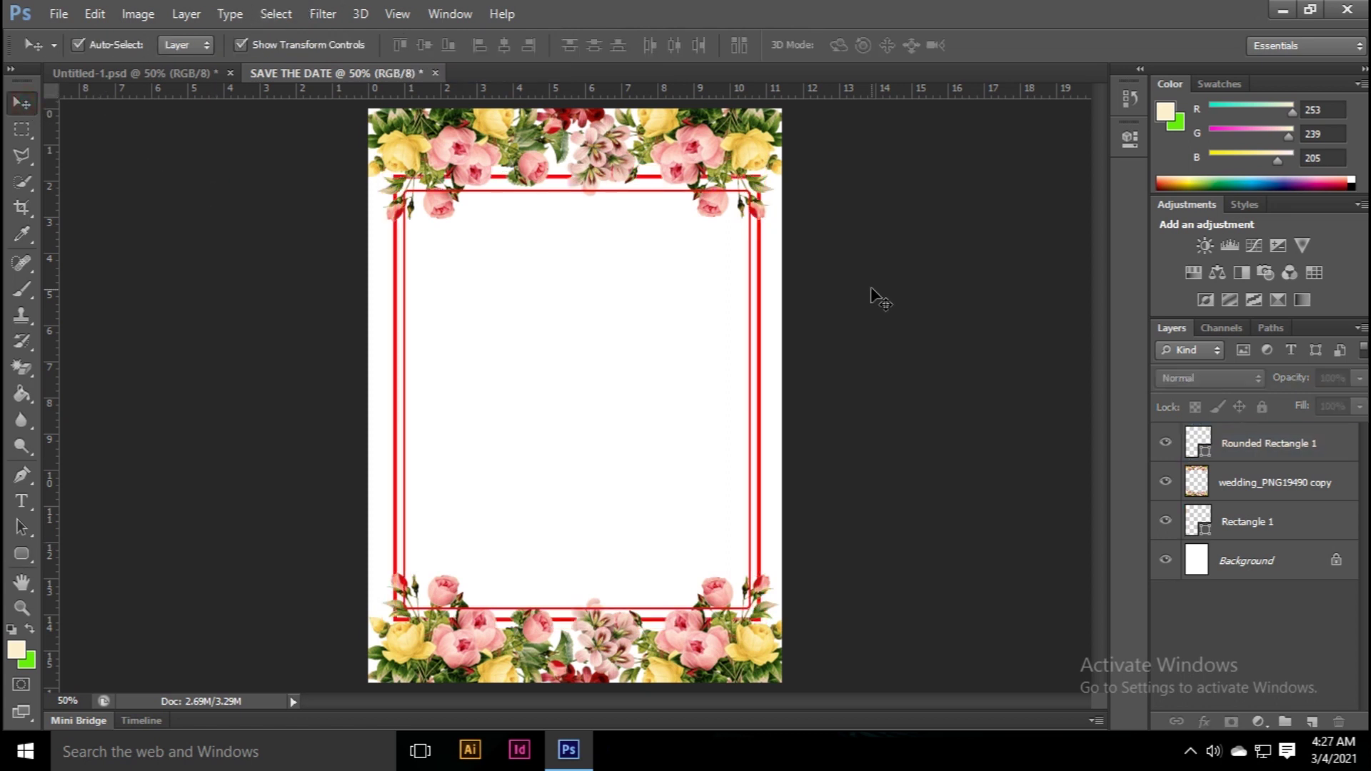
Step: Add a new layer above Rectangle 1 and select the area inside the inner frame
{"action": "left_click", "coordinate": [1262, 520]}
{"action": "left_click", "coordinate": [1312, 721]}
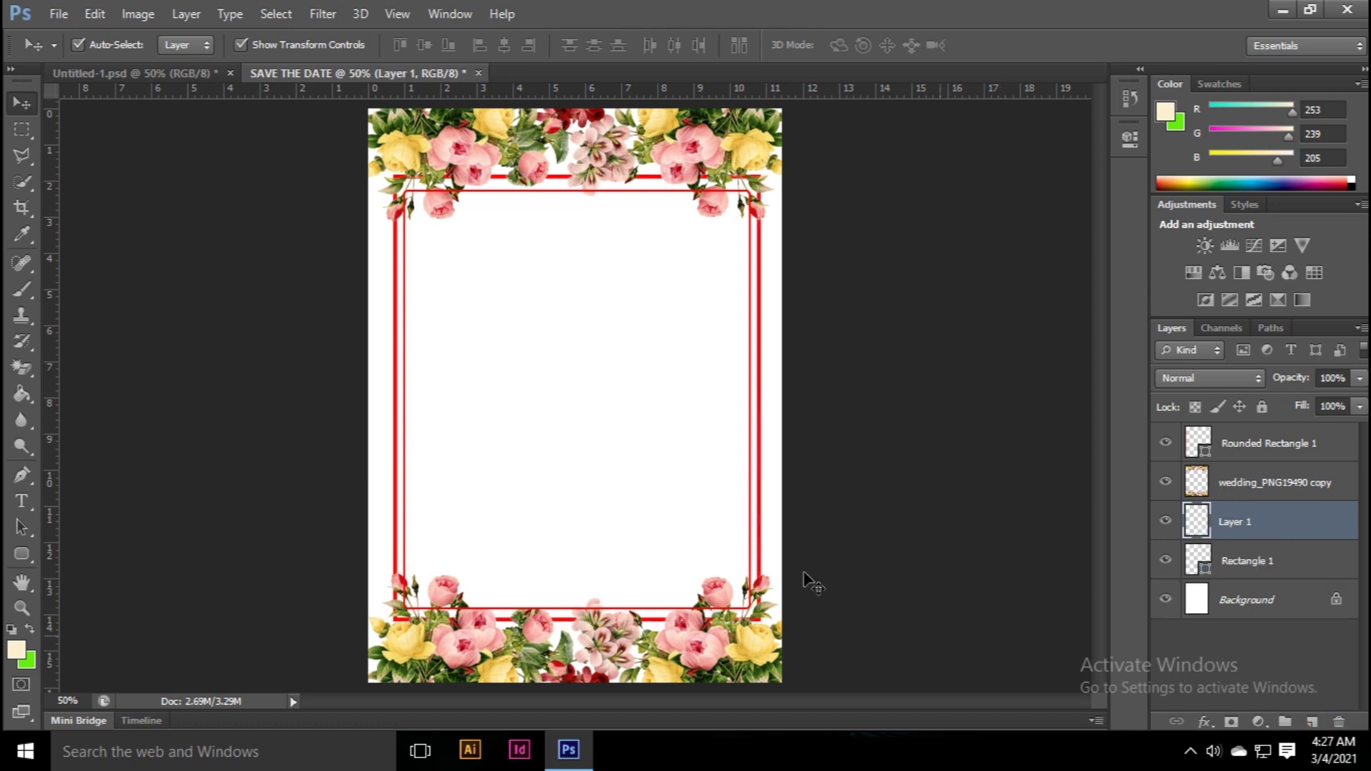
{"action": "left_click", "coordinate": [22, 130]}
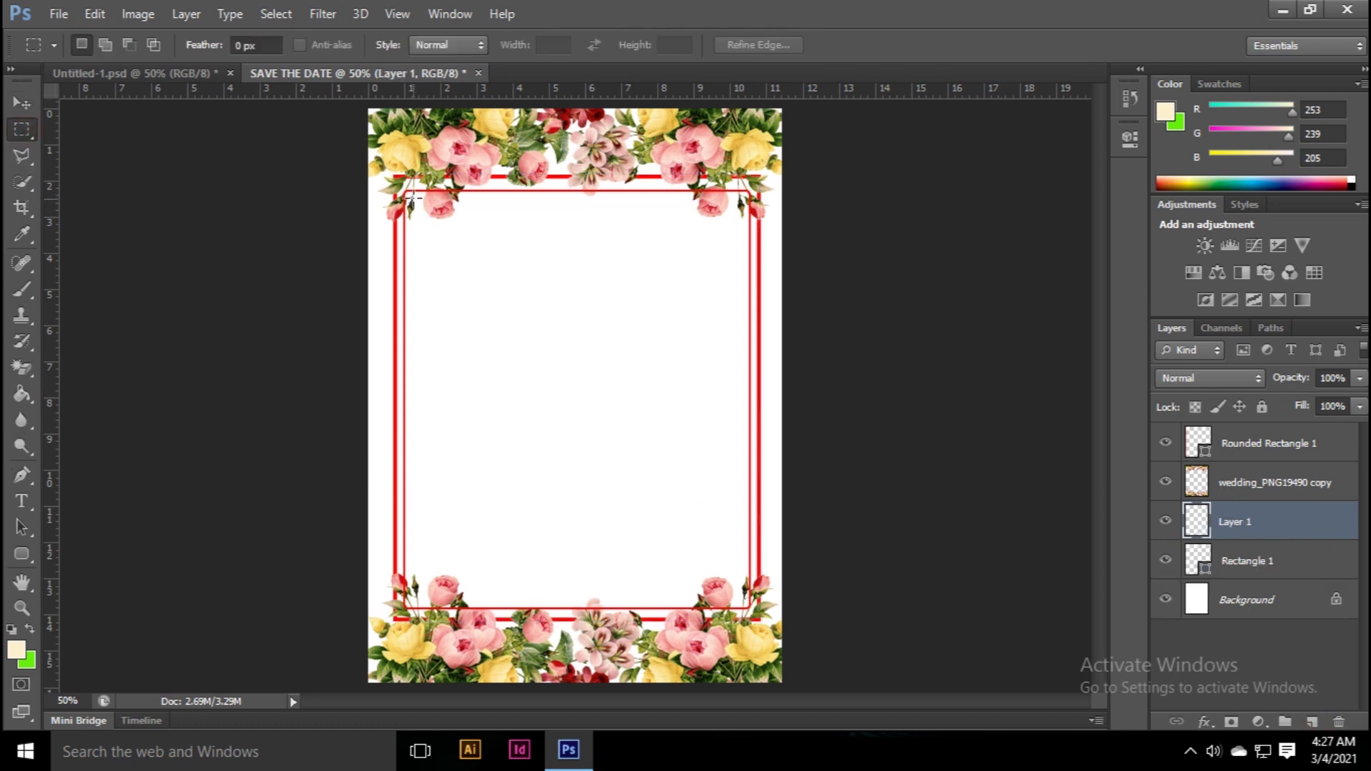
{"action": "left_click_drag", "start_coordinate": [409, 195], "coordinate": [744, 604]}
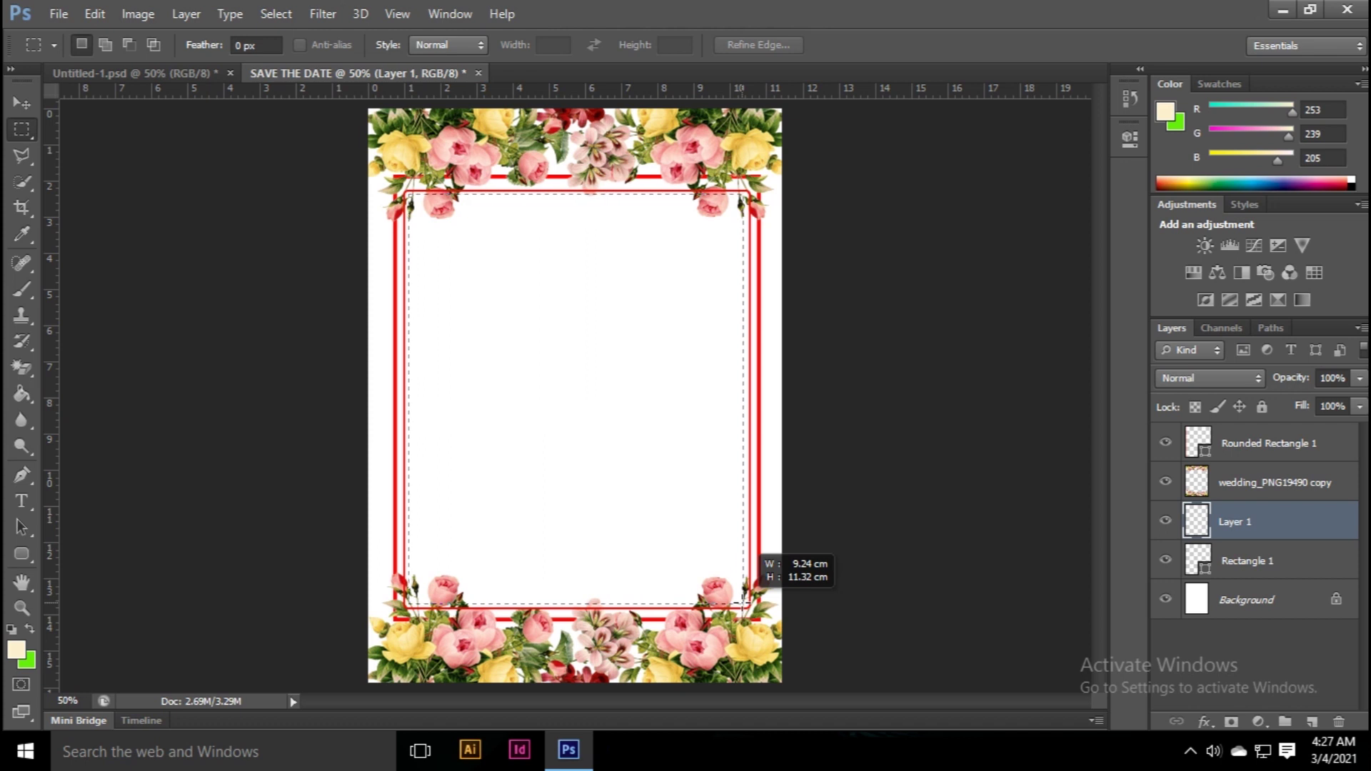
{"action": "left_click_drag", "start_coordinate": [743, 604], "coordinate": [745, 606]}
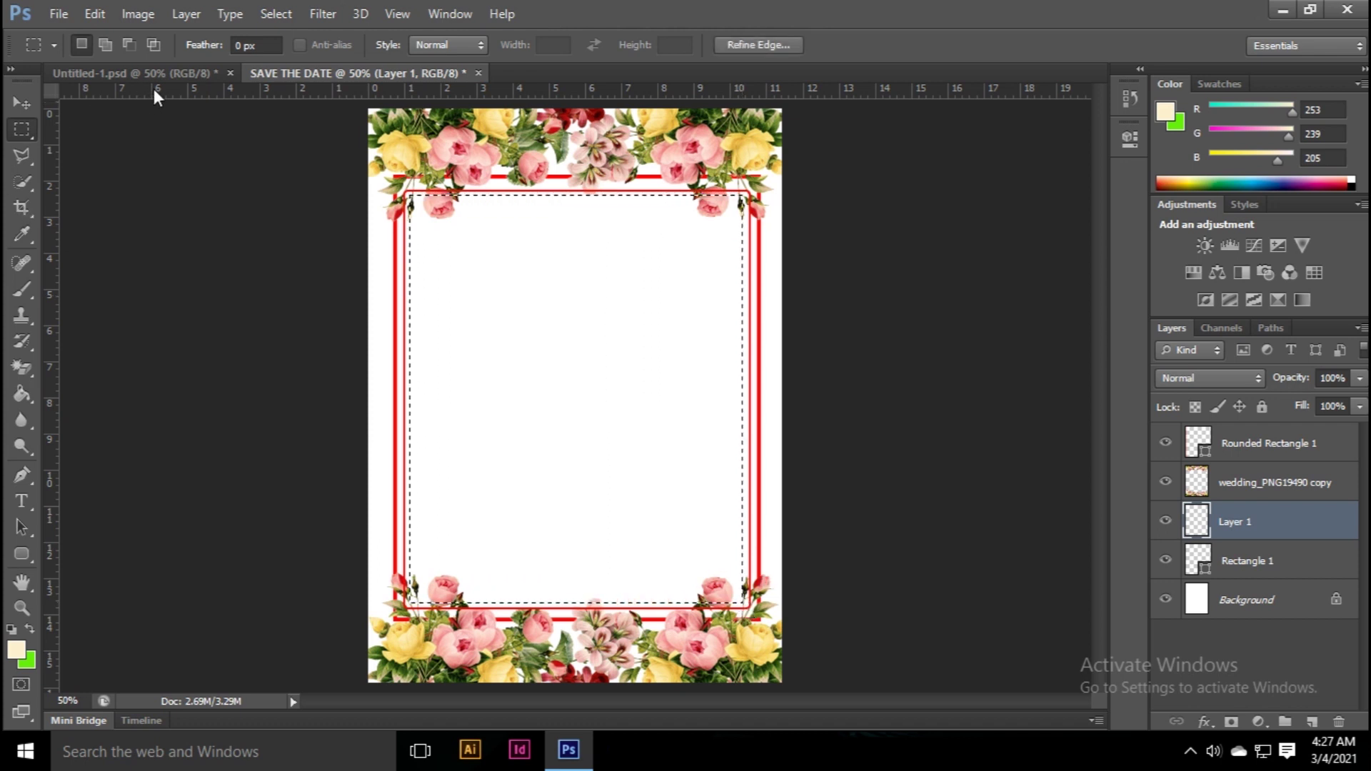
Step: Fill the selection with cream #fdefcd and deselect
{"action": "left_click", "coordinate": [20, 390]}
{"action": "left_click", "coordinate": [15, 651]}
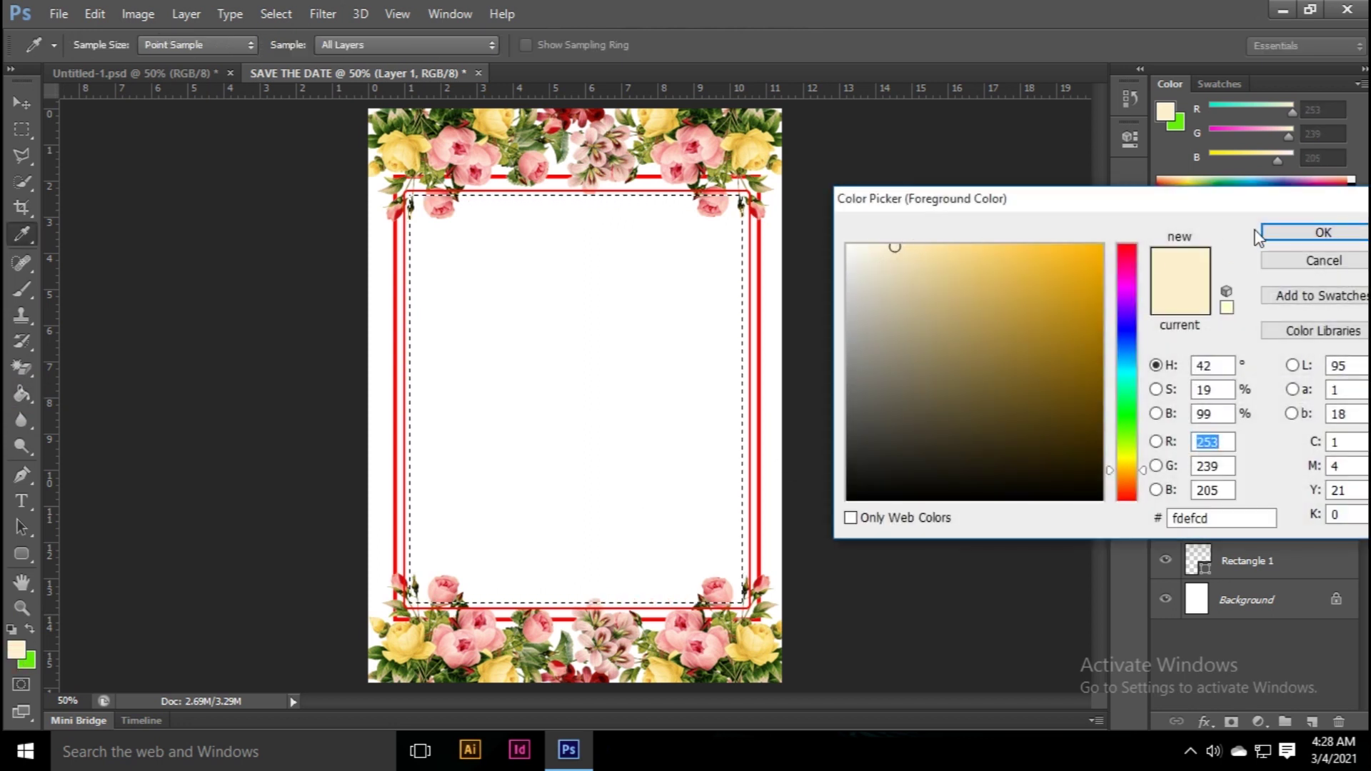
{"action": "left_click", "coordinate": [1307, 231]}
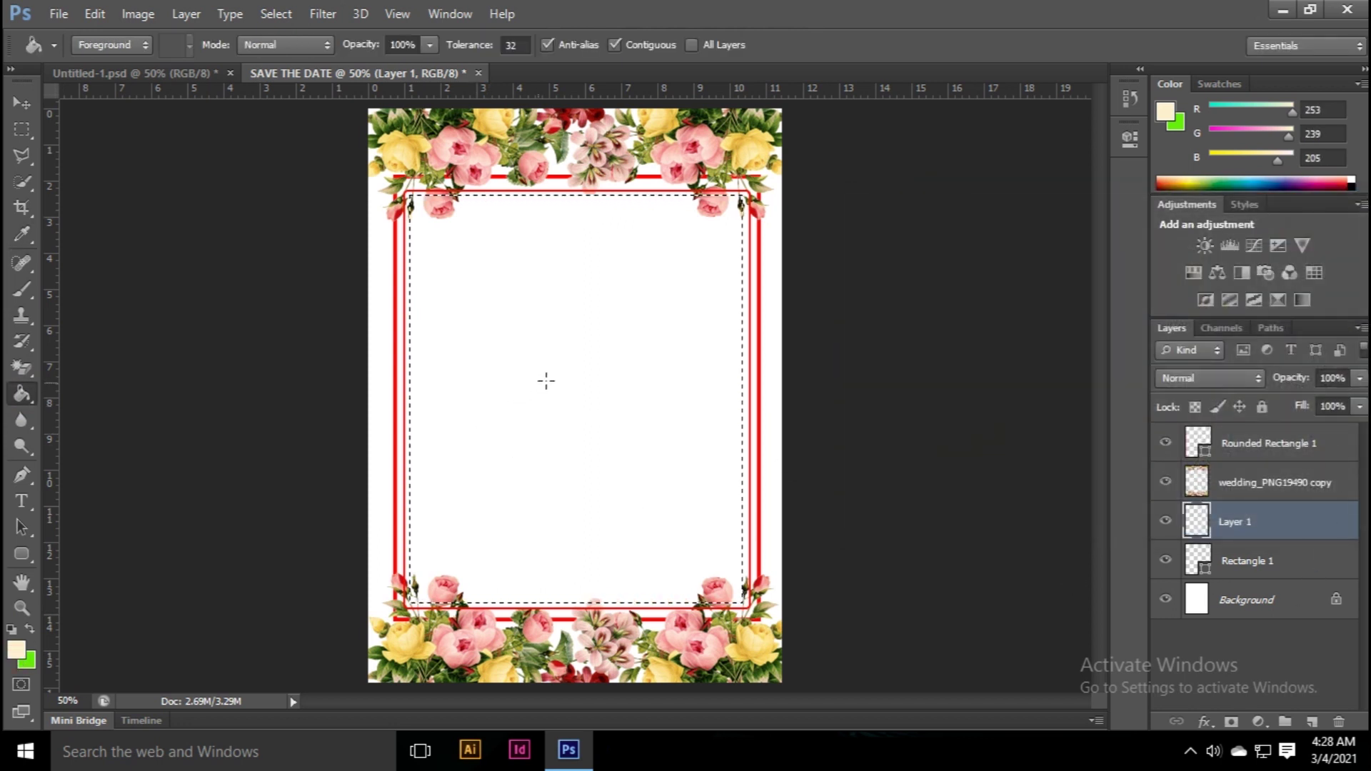
{"action": "left_click", "coordinate": [546, 381]}
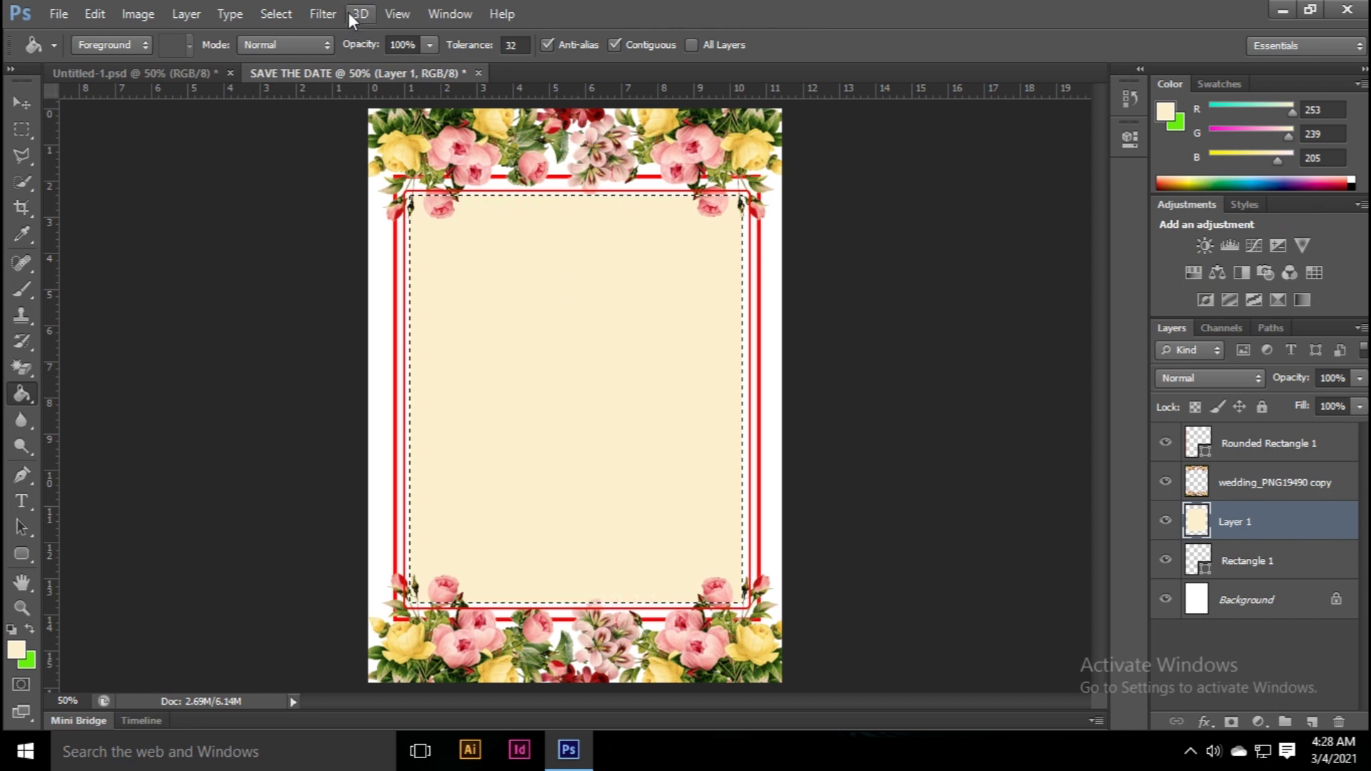
{"action": "left_click", "coordinate": [277, 14]}
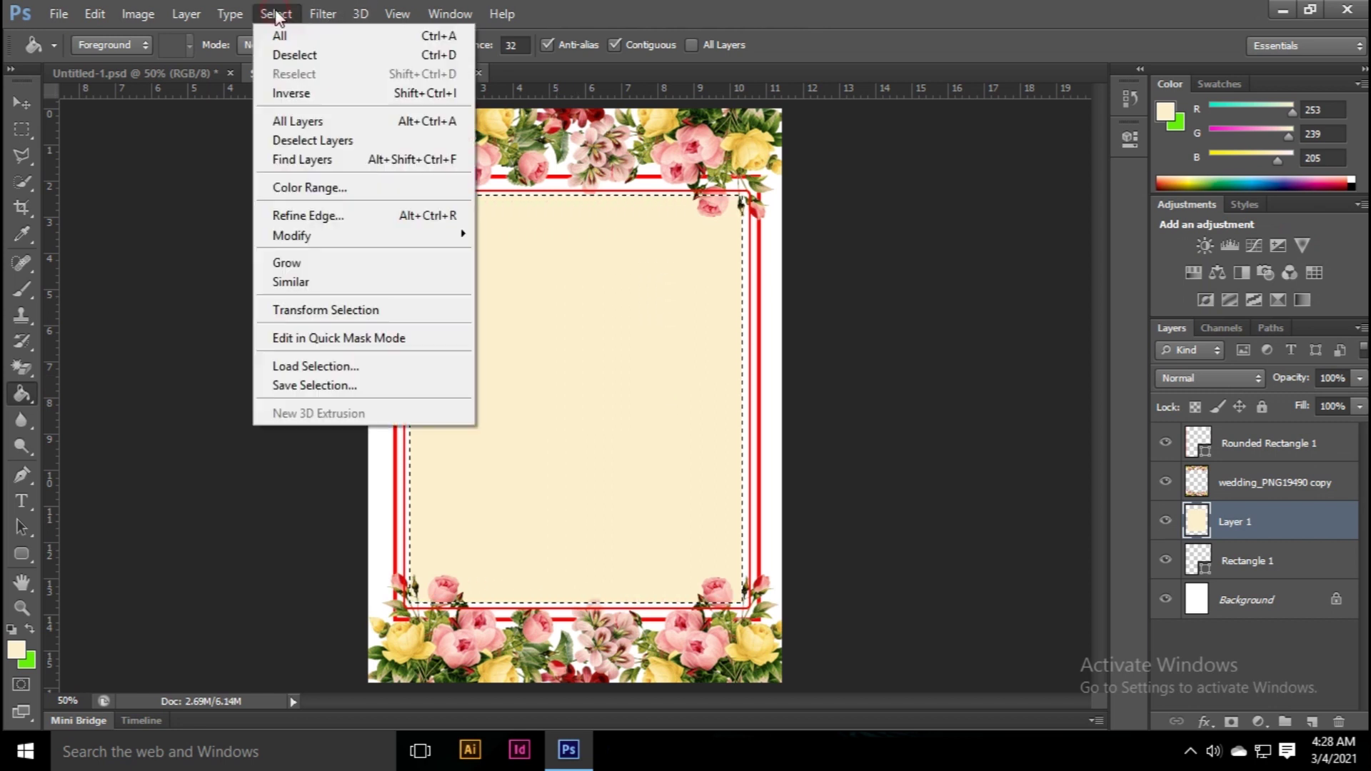
{"action": "left_click", "coordinate": [290, 57]}
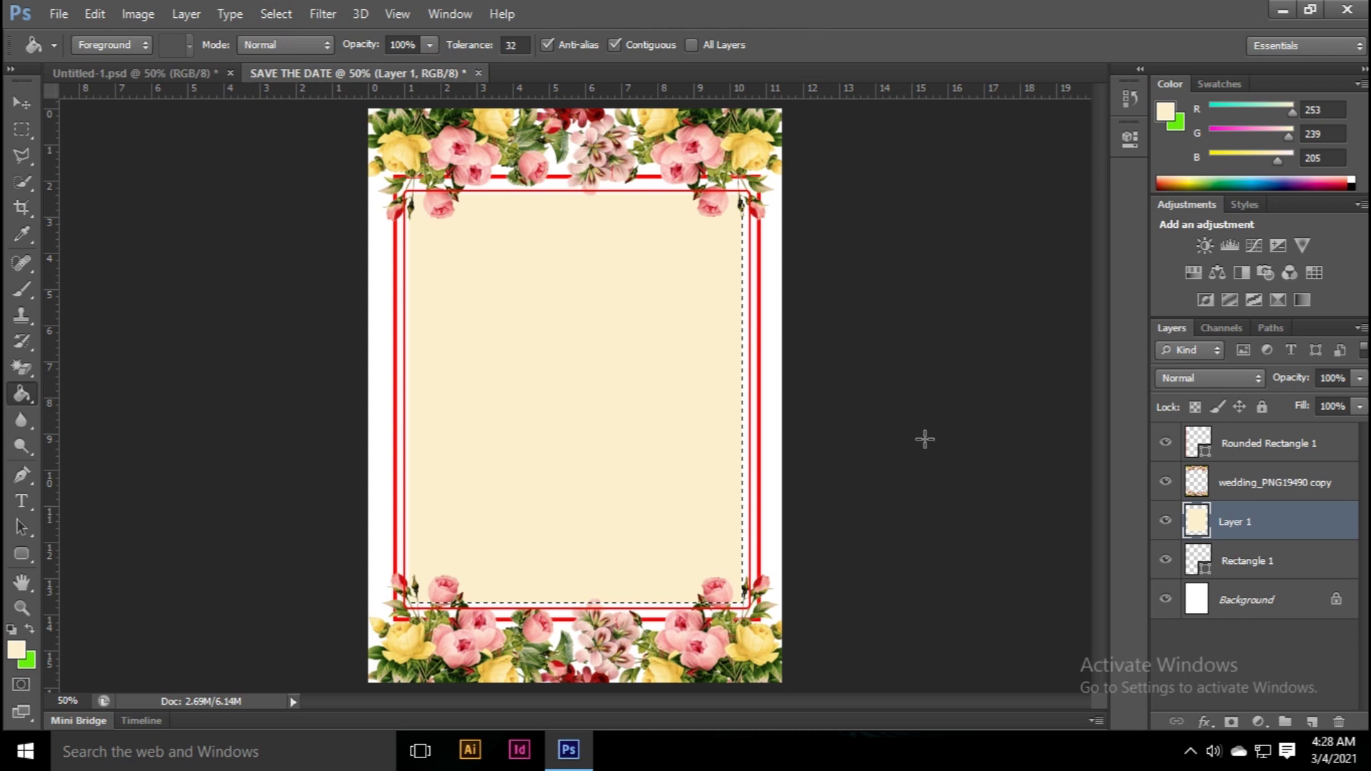
{"action": "left_click_drag", "start_coordinate": [1294, 529], "coordinate": [1294, 515]}
{"action": "left_click", "coordinate": [21, 102]}
Step: Draw a thin 255 × 41 px rounded bar near the panel top with a black outline
{"action": "left_click_drag", "start_coordinate": [24, 552], "coordinate": [85, 554]}
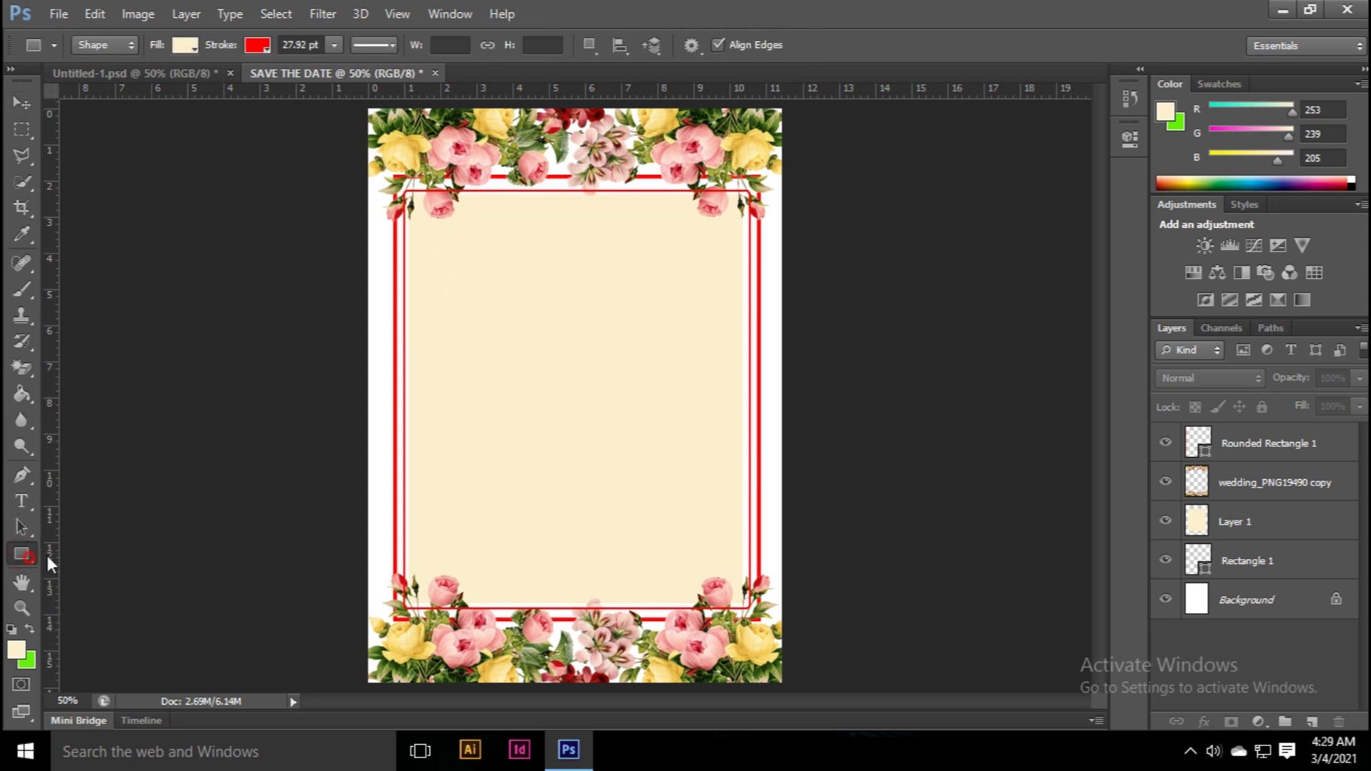
{"action": "left_click_drag", "start_coordinate": [23, 555], "coordinate": [97, 570]}
{"action": "left_click_drag", "start_coordinate": [461, 197], "coordinate": [592, 218]}
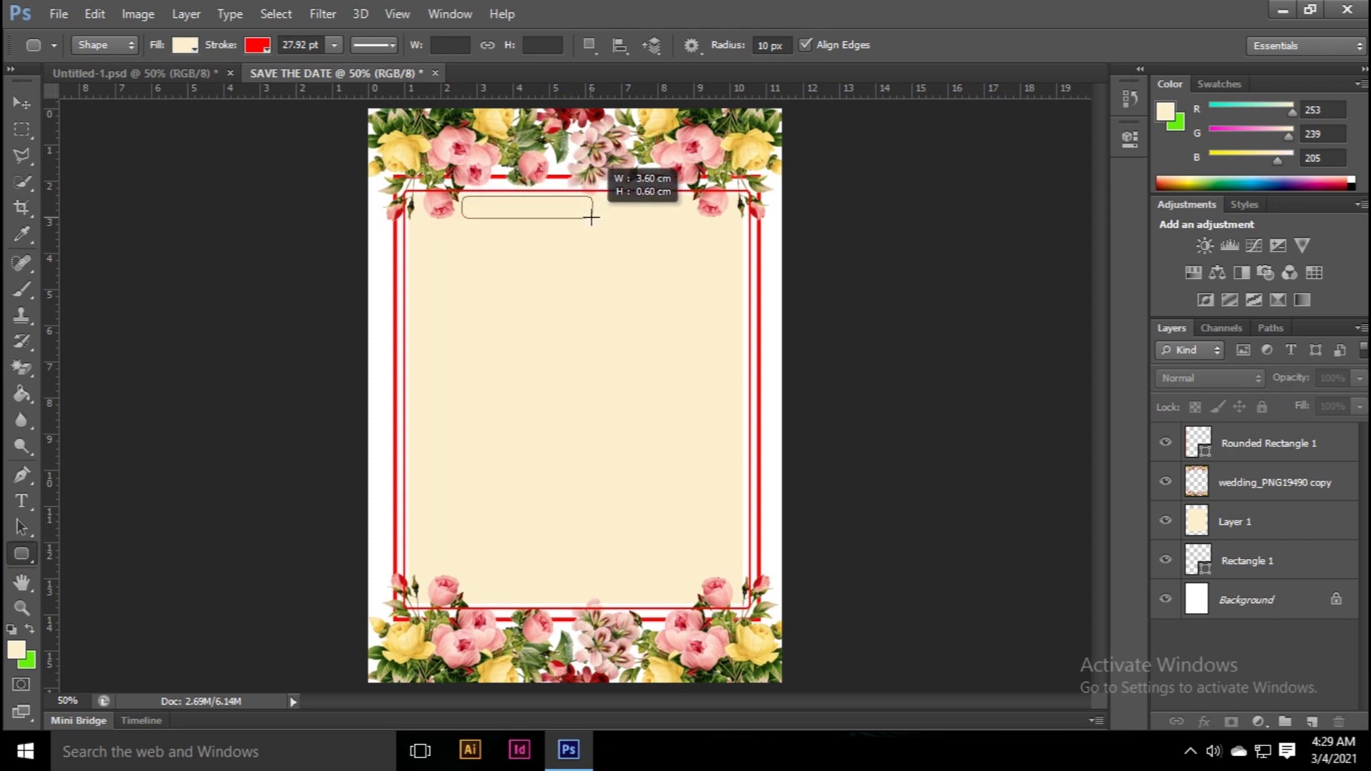
{"action": "left_click_drag", "start_coordinate": [592, 217], "coordinate": [590, 217]}
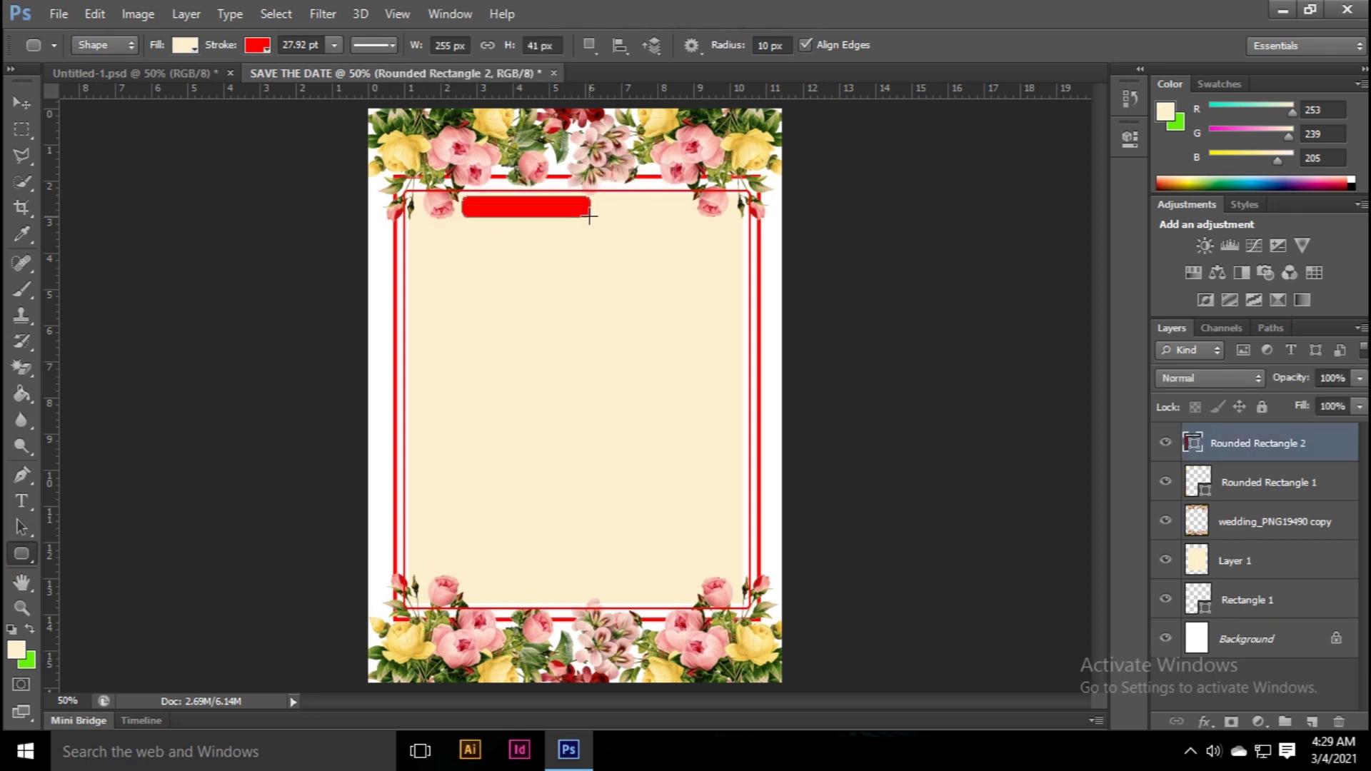
{"action": "left_click", "coordinate": [251, 47]}
{"action": "left_click", "coordinate": [185, 137]}
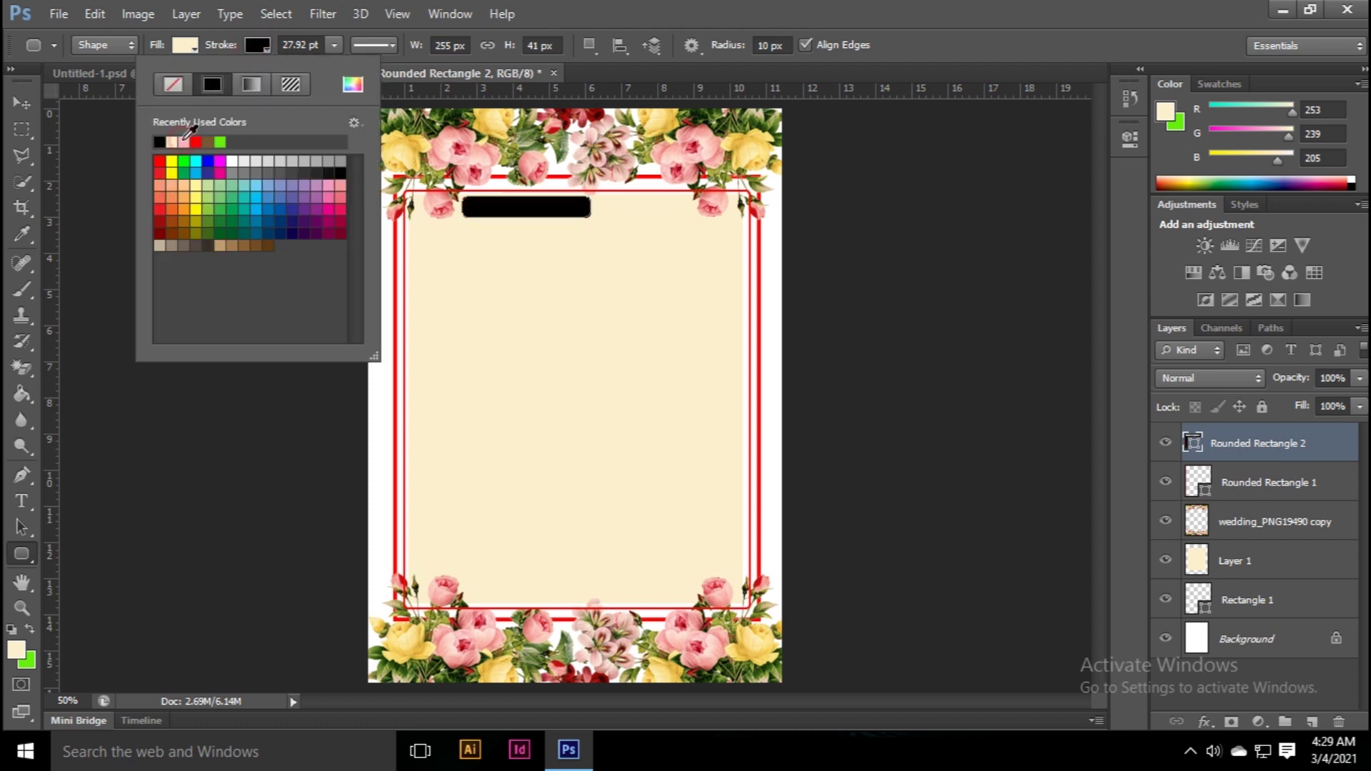
{"action": "left_click", "coordinate": [21, 102]}
{"action": "left_click", "coordinate": [98, 243]}
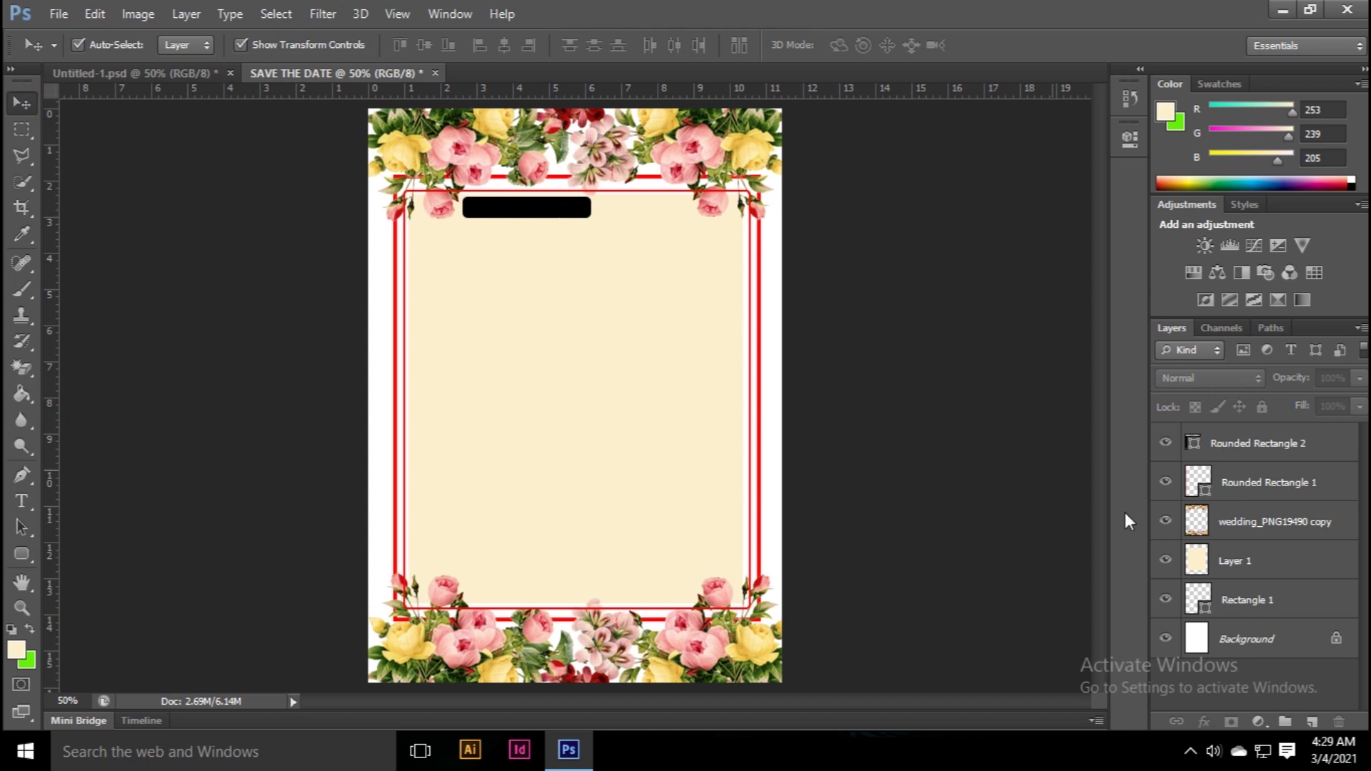
Step: Add a new empty layer above the black bar's layer, abandoning a text entry
{"action": "left_click", "coordinate": [1280, 450]}
{"action": "left_click", "coordinate": [1312, 721]}
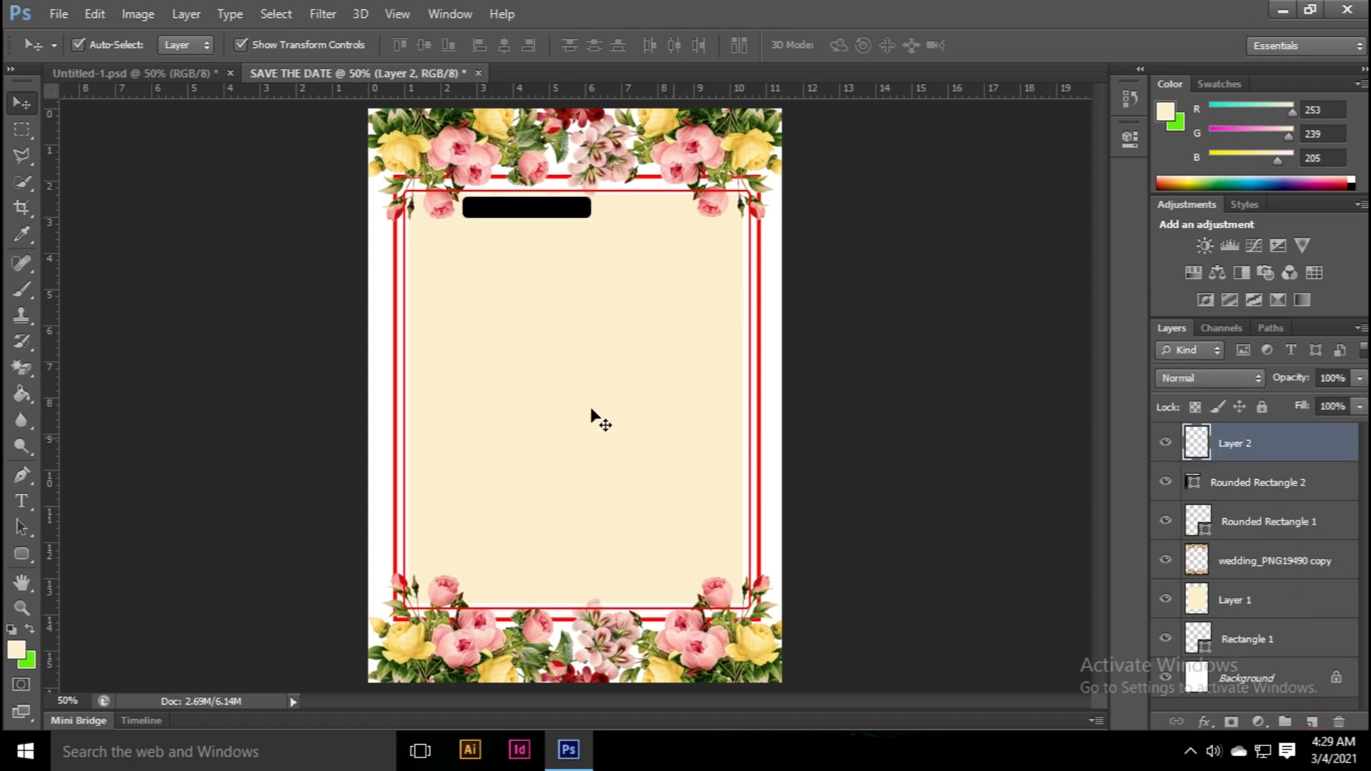
{"action": "left_click", "coordinate": [21, 501]}
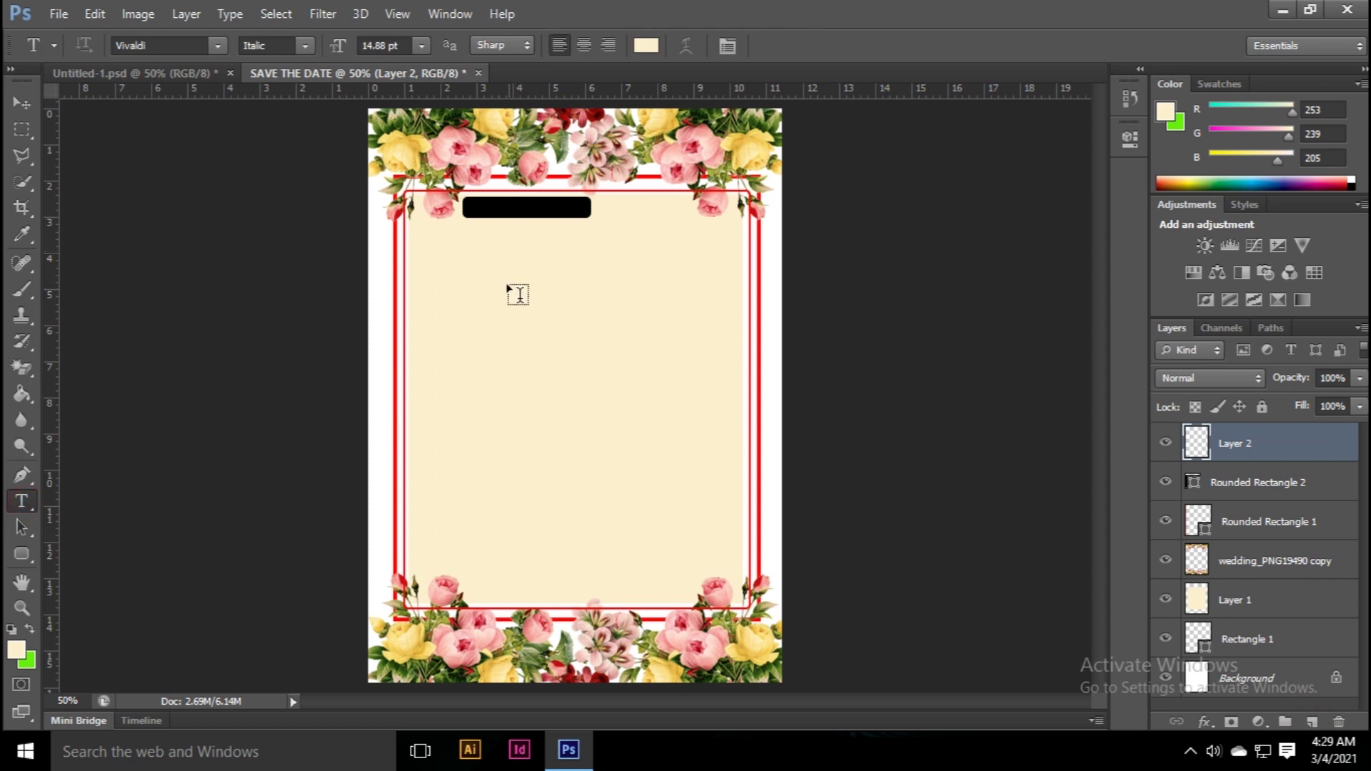
{"action": "left_click", "coordinate": [478, 270]}
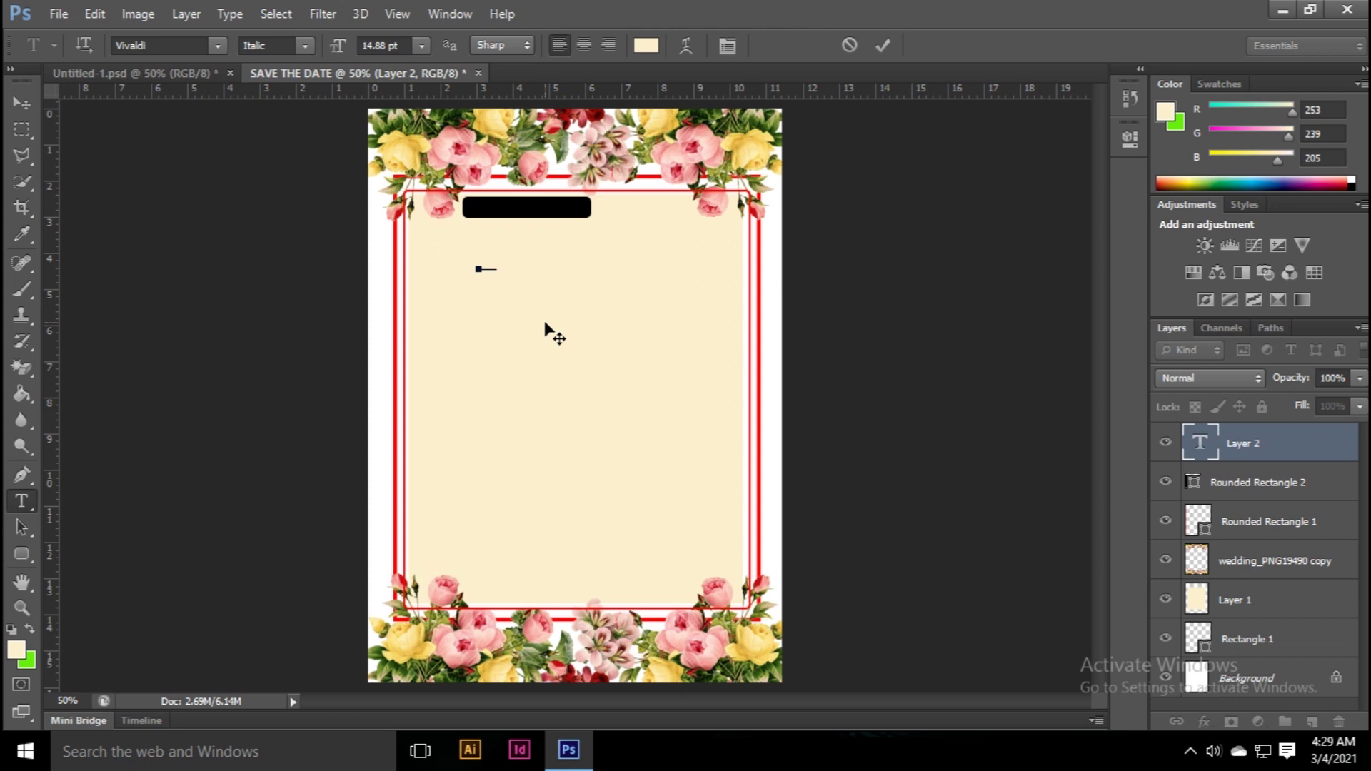
{"action": "key", "text": "Escape"}
{"action": "left_click", "coordinate": [23, 104]}
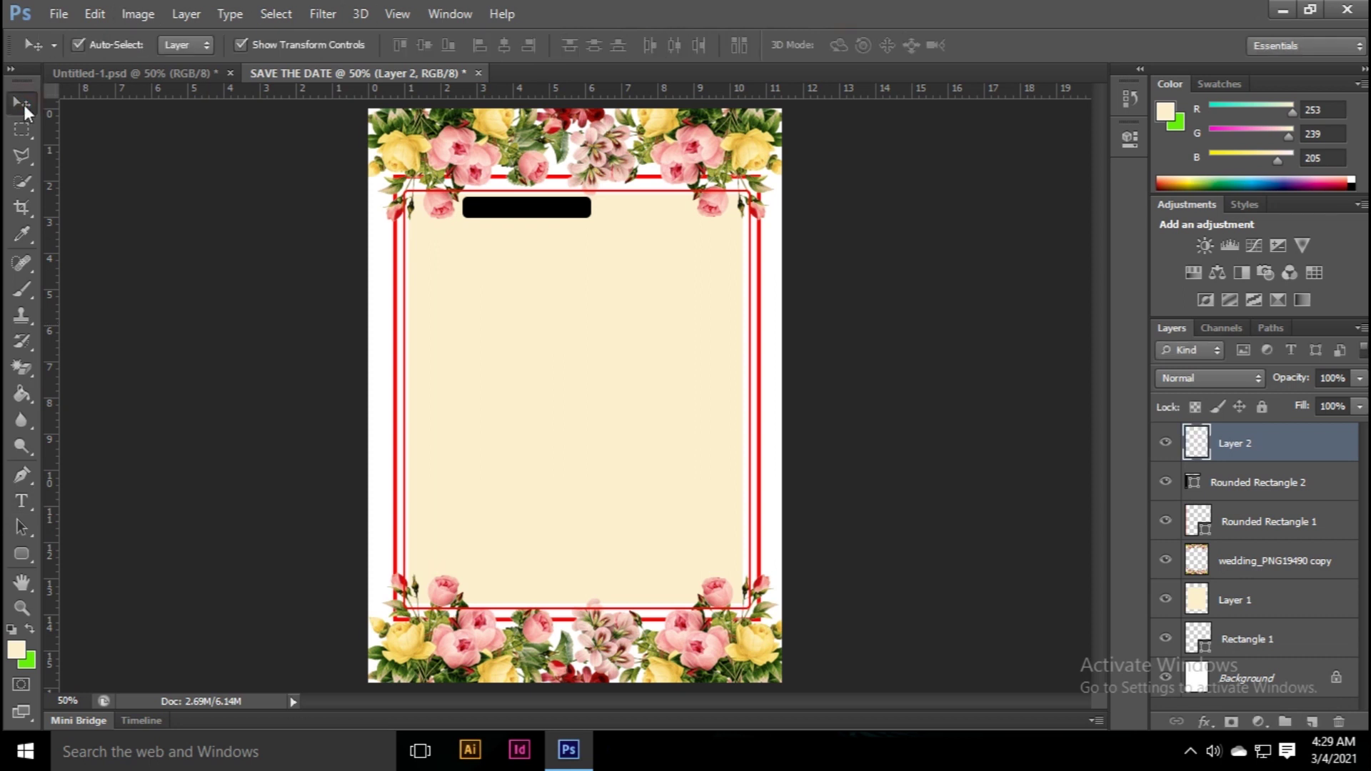
Step: Drag the Invitation text from the finished design onto the black bar and centre it
{"action": "left_click", "coordinate": [145, 72]}
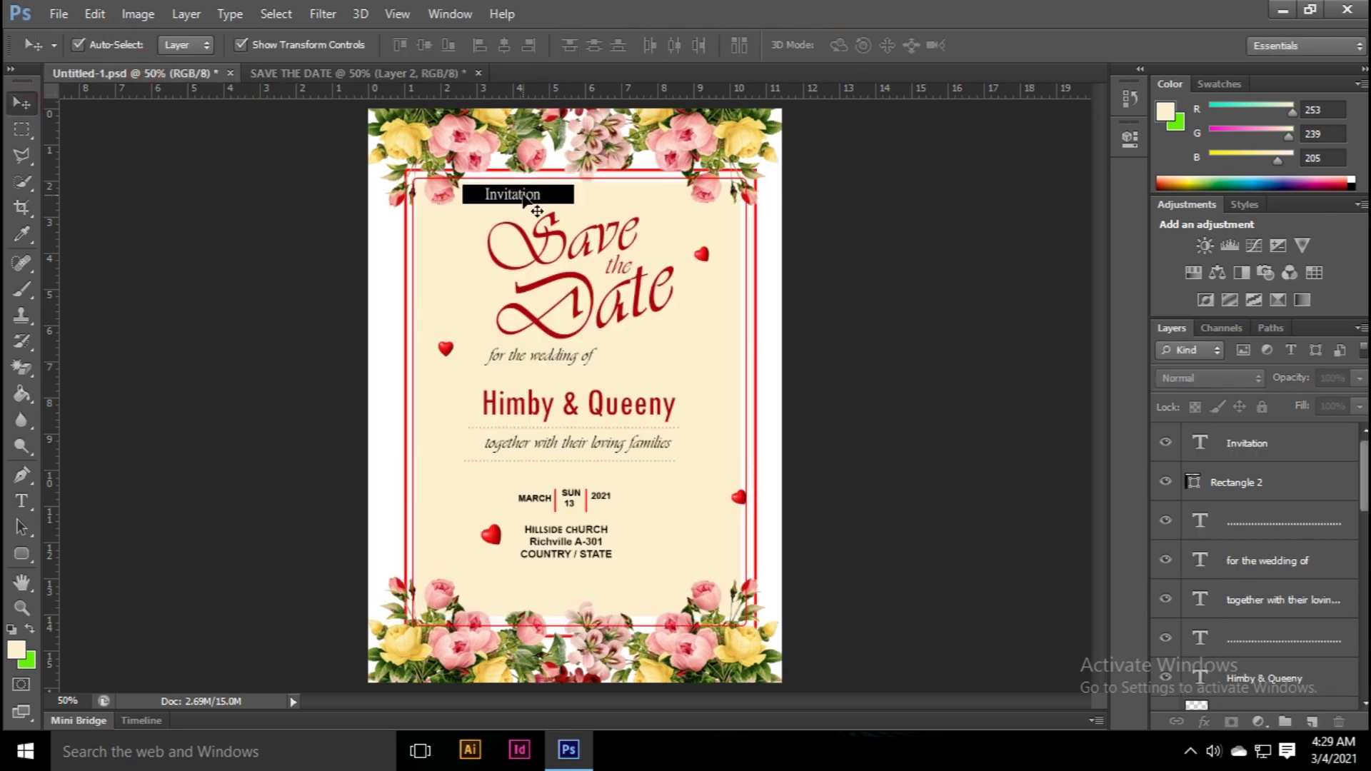
{"action": "left_click_drag", "start_coordinate": [529, 203], "coordinate": [500, 185]}
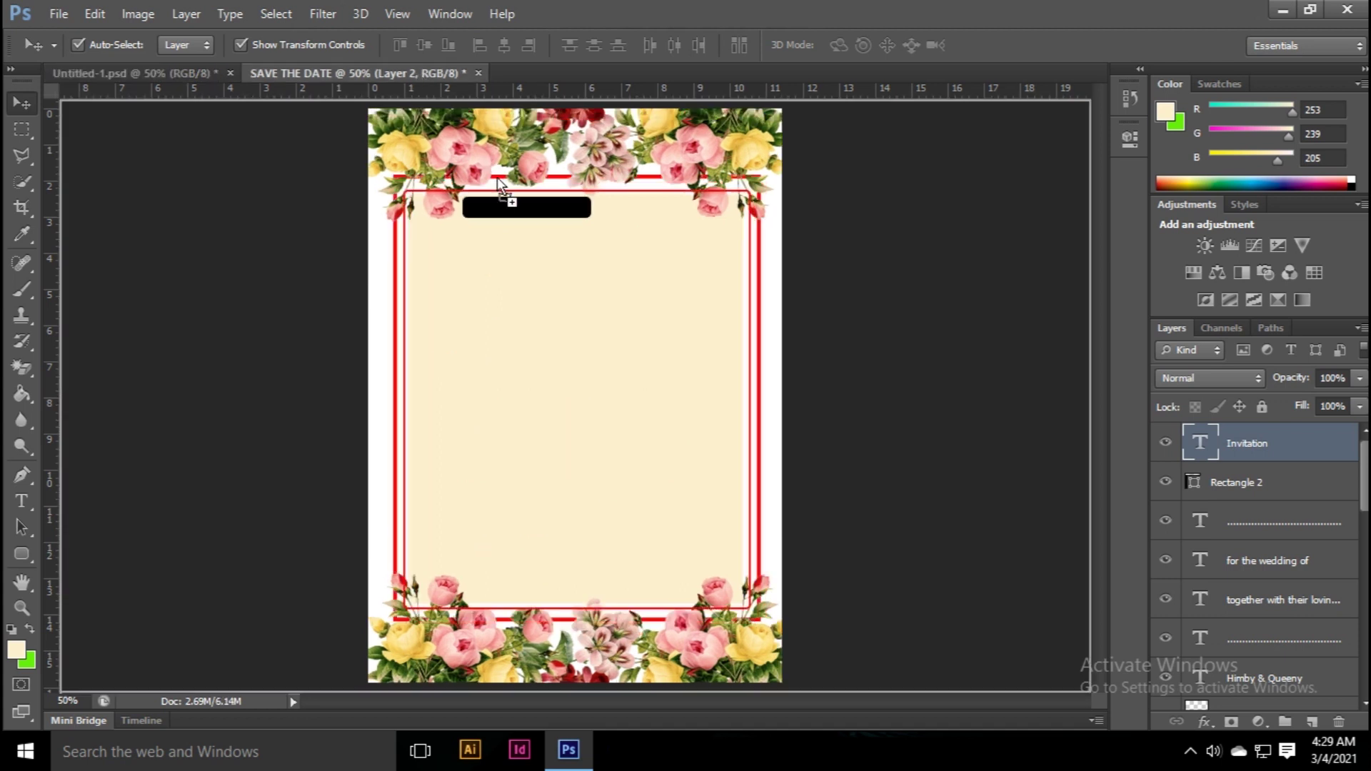
{"action": "left_click_drag", "start_coordinate": [517, 212], "coordinate": [540, 206]}
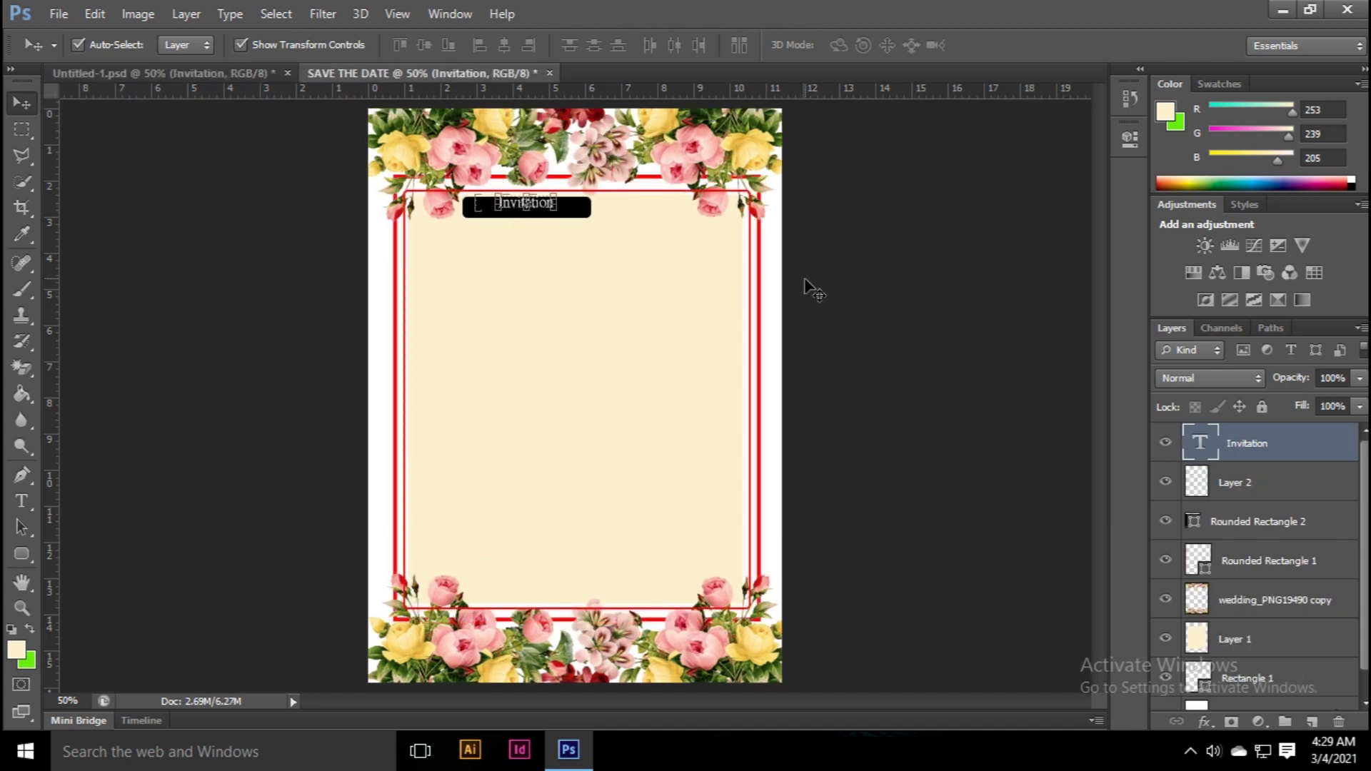
{"action": "left_click", "coordinate": [861, 275]}
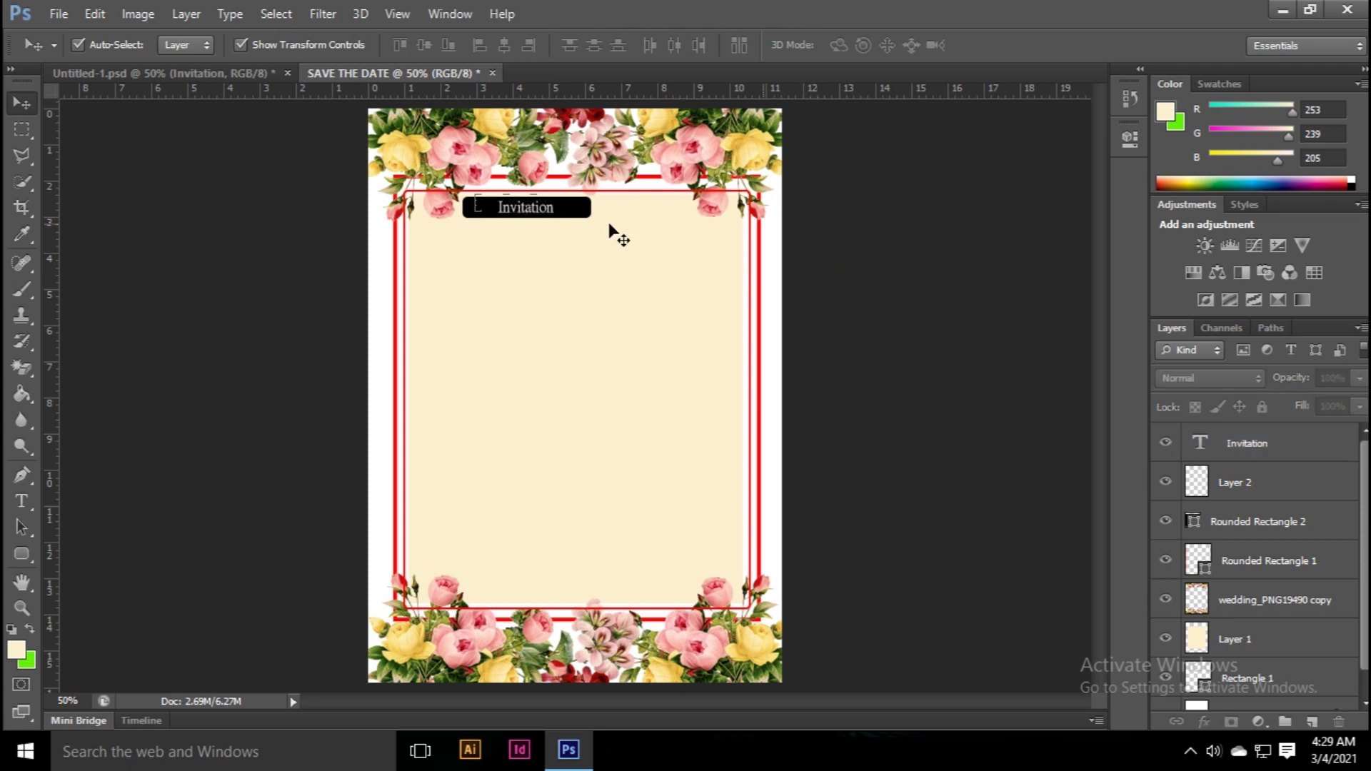
{"action": "left_click_drag", "start_coordinate": [549, 213], "coordinate": [551, 212]}
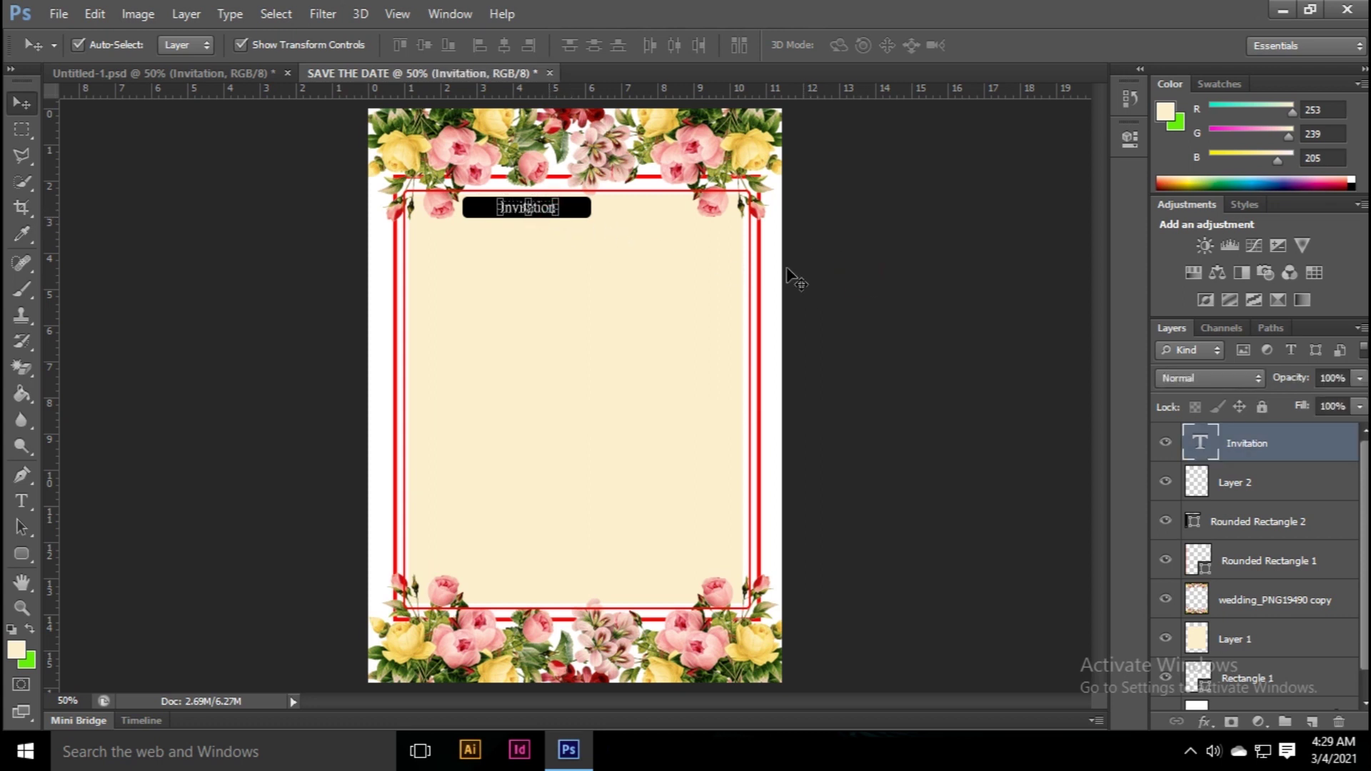
{"action": "left_click", "coordinate": [891, 277]}
Step: Compare with the finished design and check the black bar behind Invitation
{"action": "left_click", "coordinate": [235, 71]}
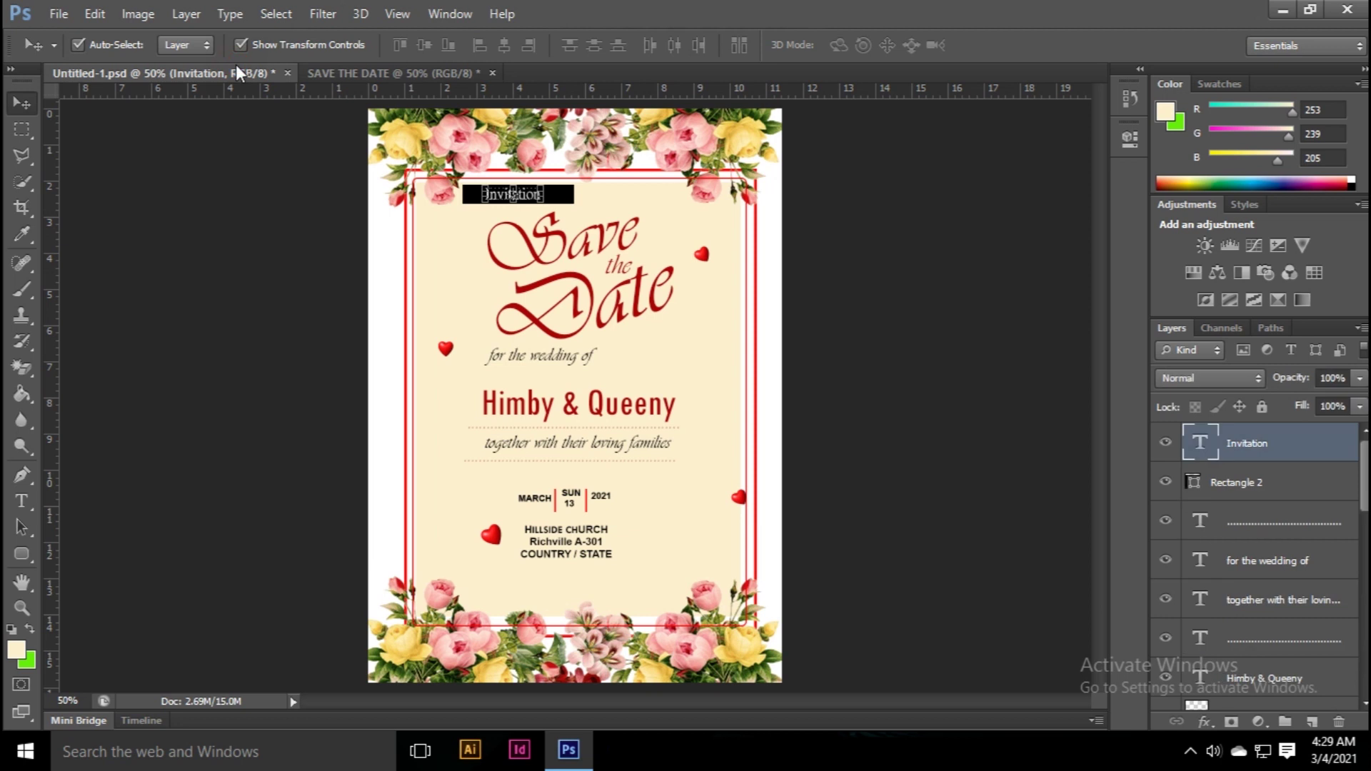
{"action": "left_click", "coordinate": [330, 74]}
{"action": "left_click", "coordinate": [580, 209]}
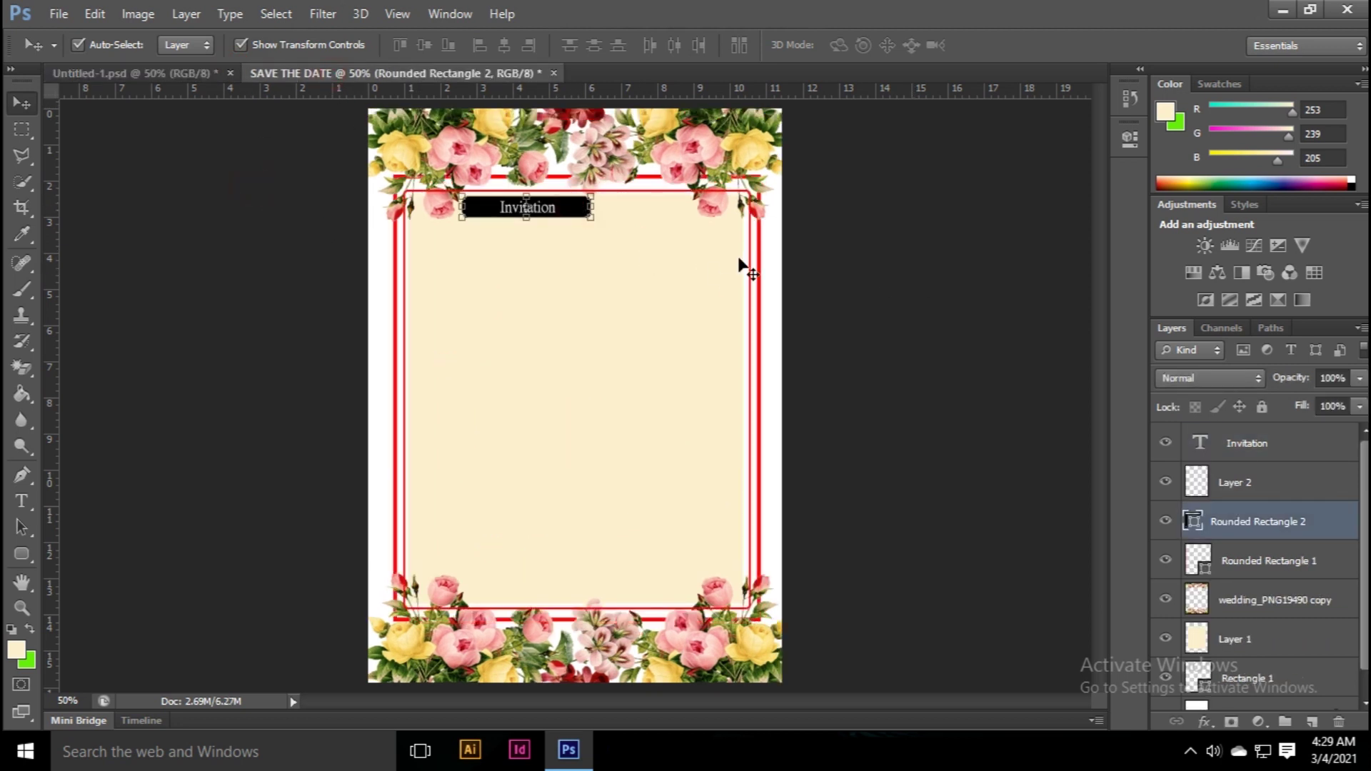
{"action": "left_click", "coordinate": [888, 302]}
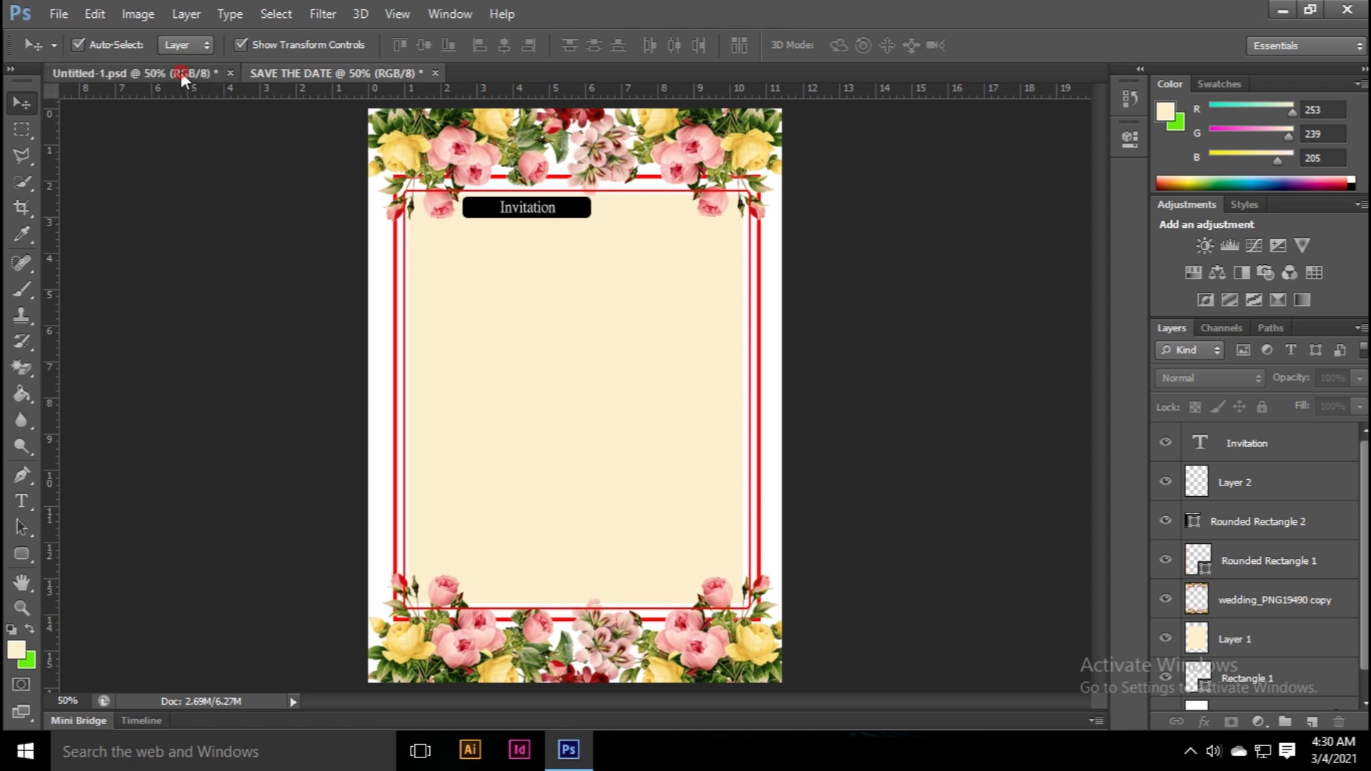
{"action": "left_click", "coordinate": [181, 72]}
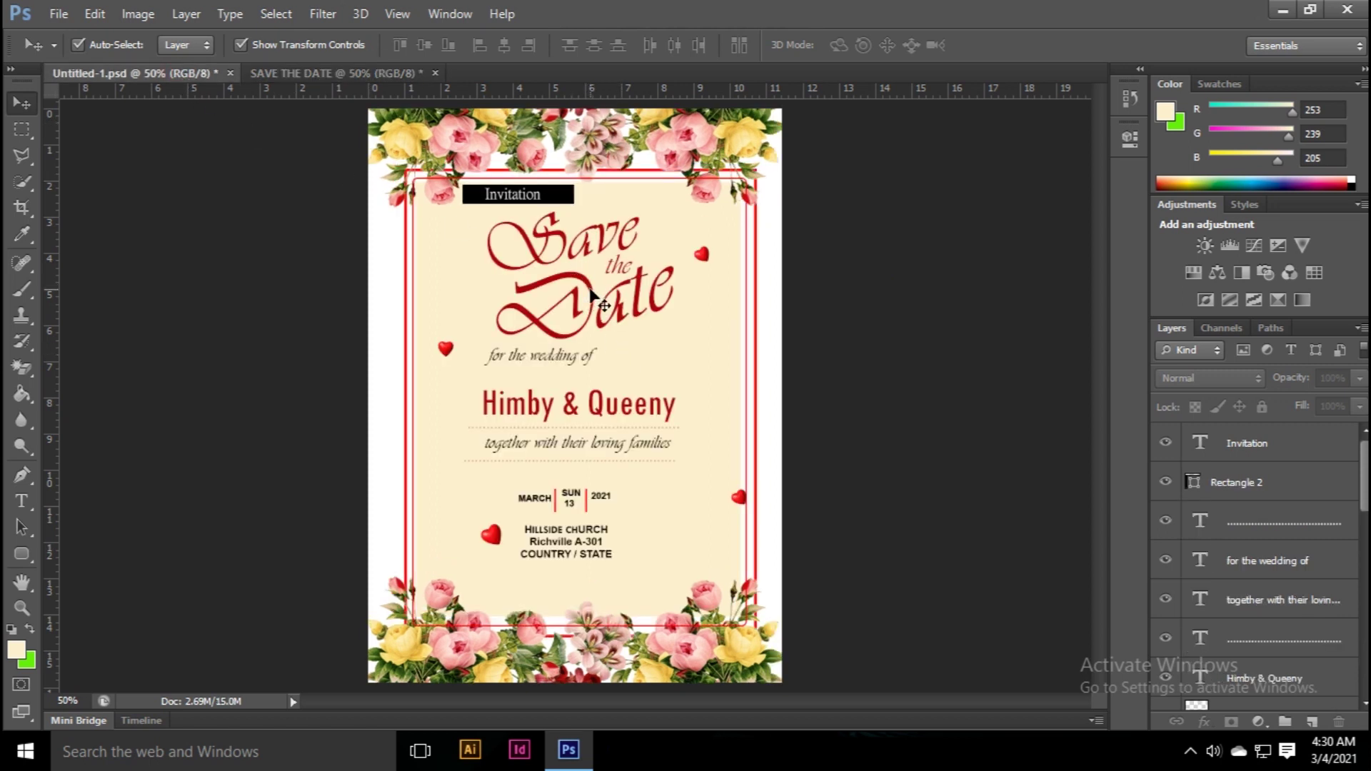
Step: Bring the Date and Save title words from the finished design onto the cream panel
{"action": "mouse_move", "coordinate": [591, 294]}
{"action": "left_mouse_down"}
{"action": "mouse_move", "coordinate": [328, 73]}
{"action": "mouse_move", "coordinate": [571, 322]}
{"action": "mouse_move", "coordinate": [552, 302]}
{"action": "mouse_move", "coordinate": [608, 327]}
{"action": "left_mouse_up"}
{"action": "left_click", "coordinate": [892, 291]}
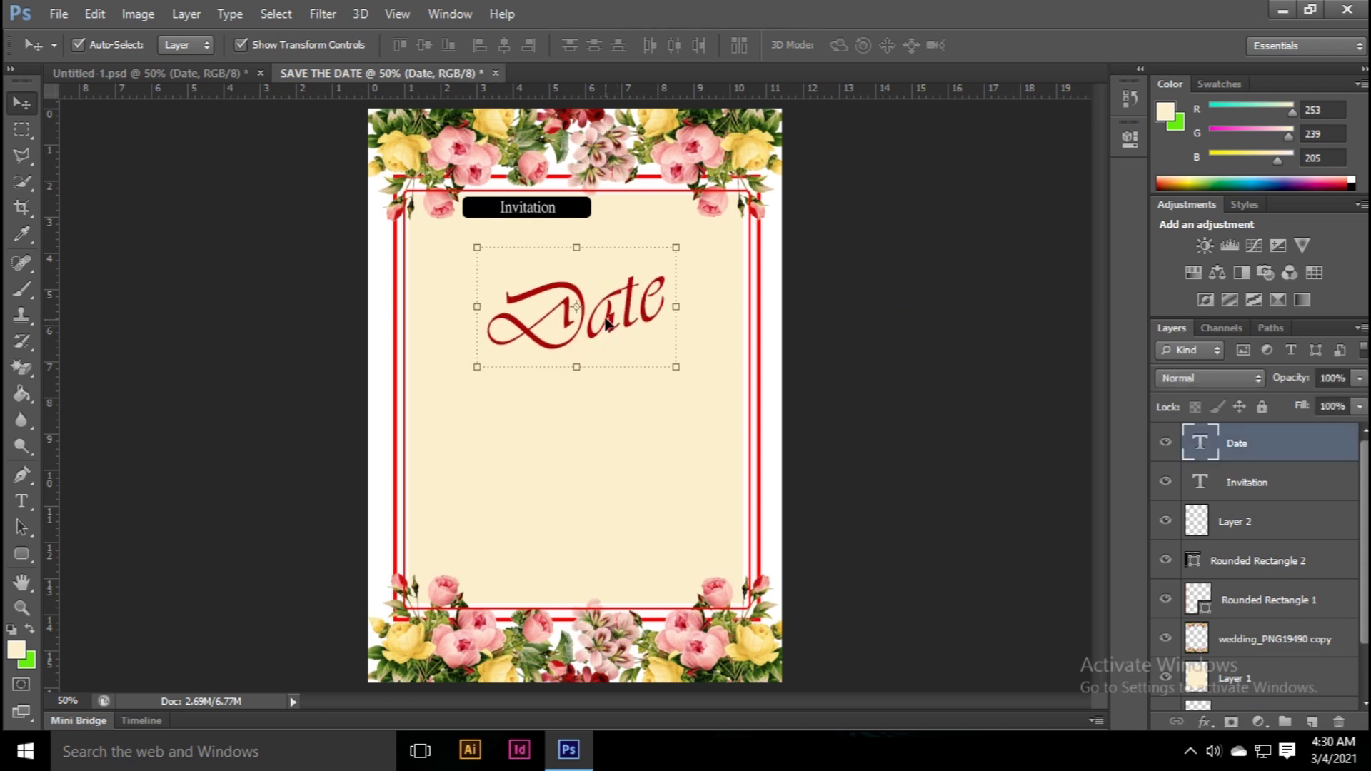
{"action": "left_click", "coordinate": [206, 72]}
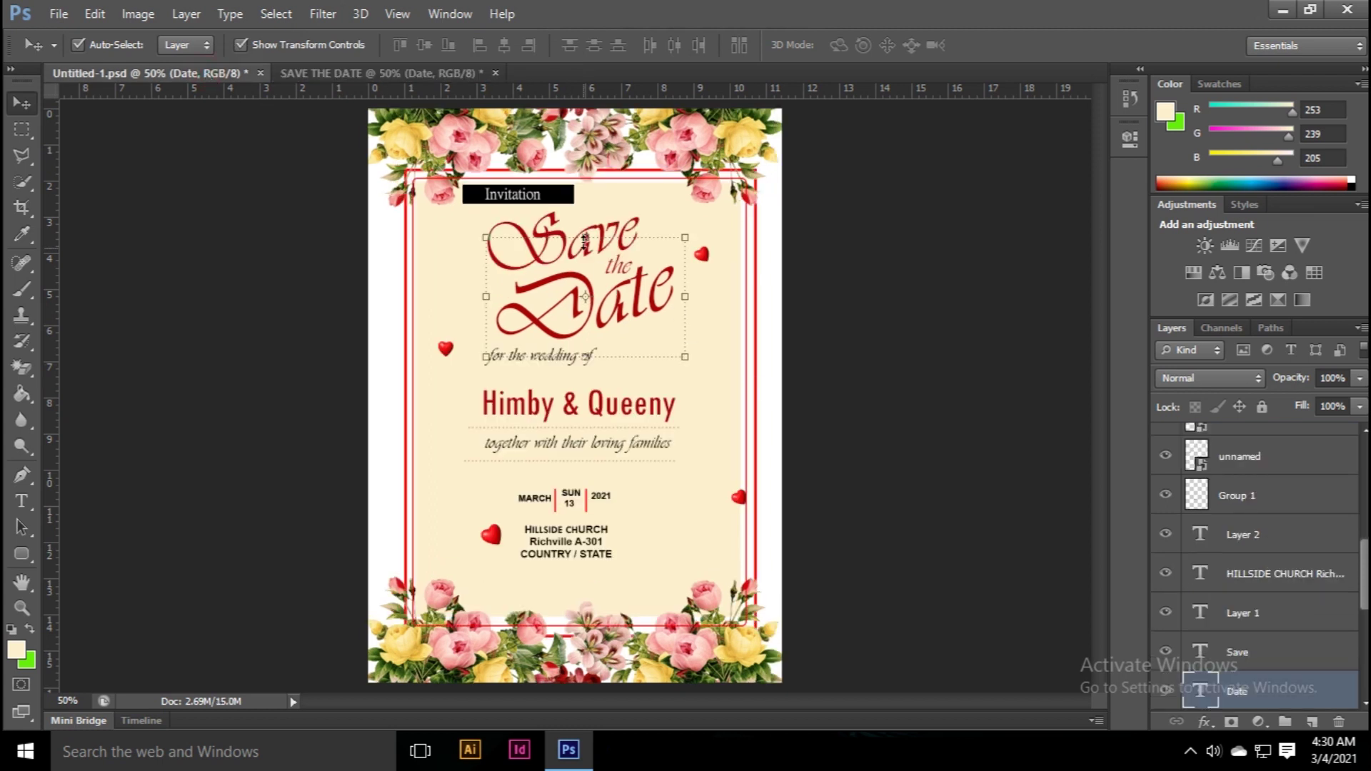
{"action": "left_click", "coordinate": [879, 323]}
{"action": "mouse_move", "coordinate": [602, 254]}
{"action": "left_mouse_down"}
{"action": "mouse_move", "coordinate": [382, 75]}
{"action": "mouse_move", "coordinate": [535, 213]}
{"action": "mouse_move", "coordinate": [605, 246]}
{"action": "mouse_move", "coordinate": [605, 267]}
{"action": "left_mouse_up"}
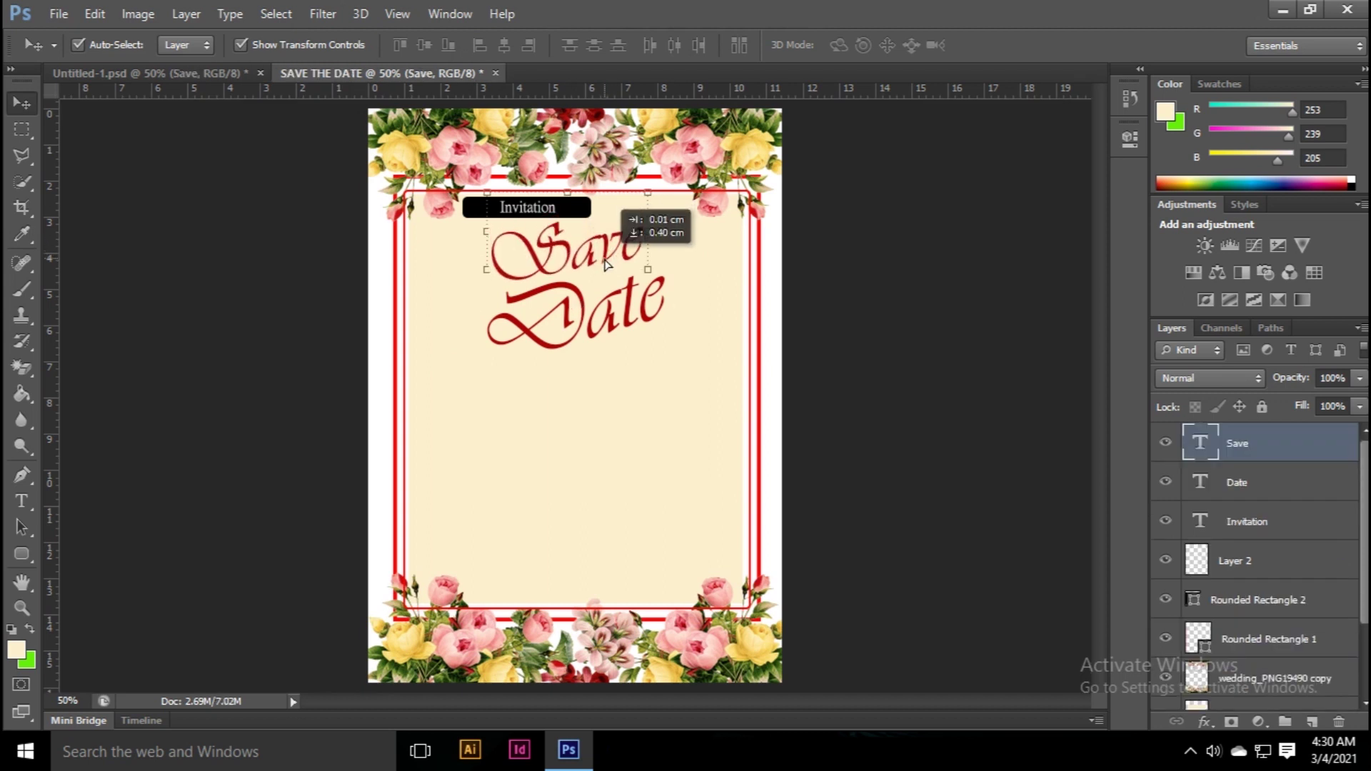
{"action": "left_click", "coordinate": [857, 345]}
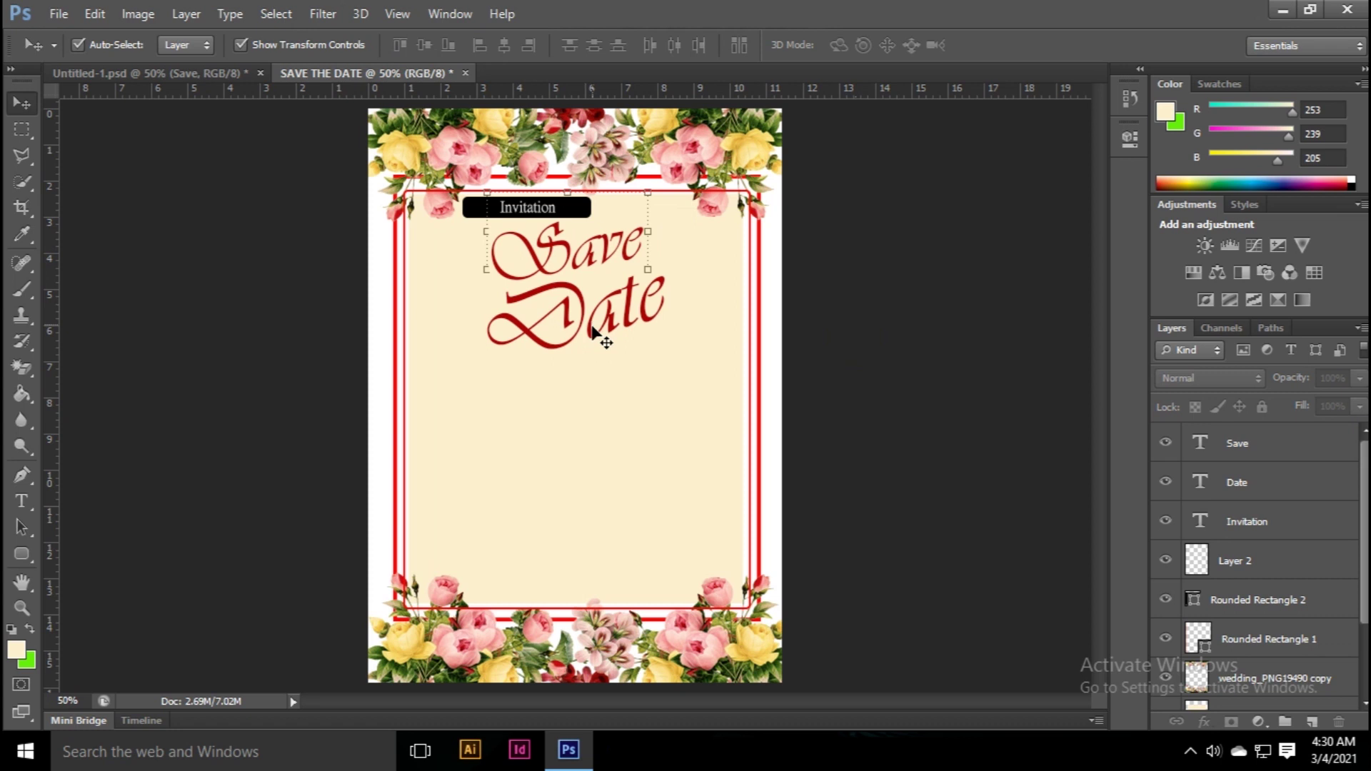
Step: Bring the word 'the' onto the card and shift Date up and right
{"action": "left_click", "coordinate": [220, 72]}
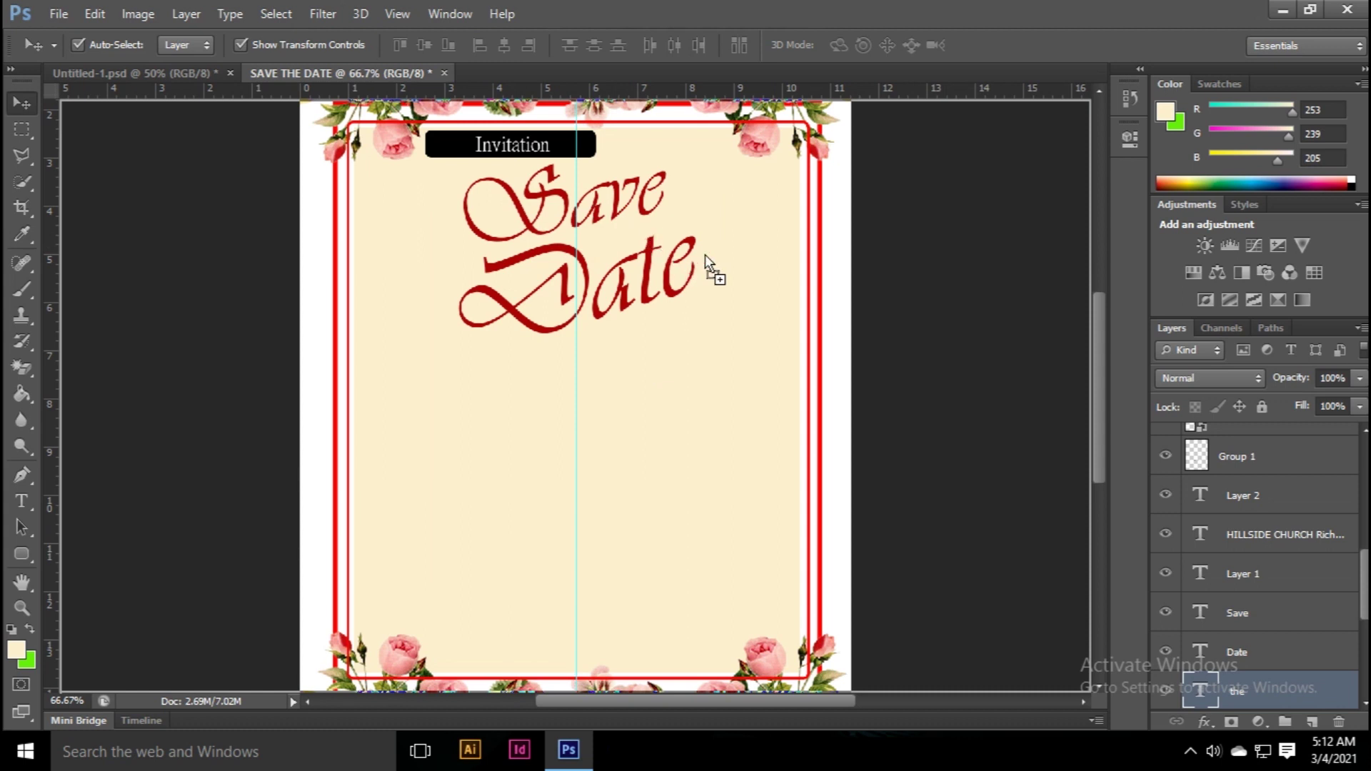
{"action": "left_click_drag", "start_coordinate": [646, 232], "coordinate": [714, 346]}
{"action": "left_click", "coordinate": [756, 284]}
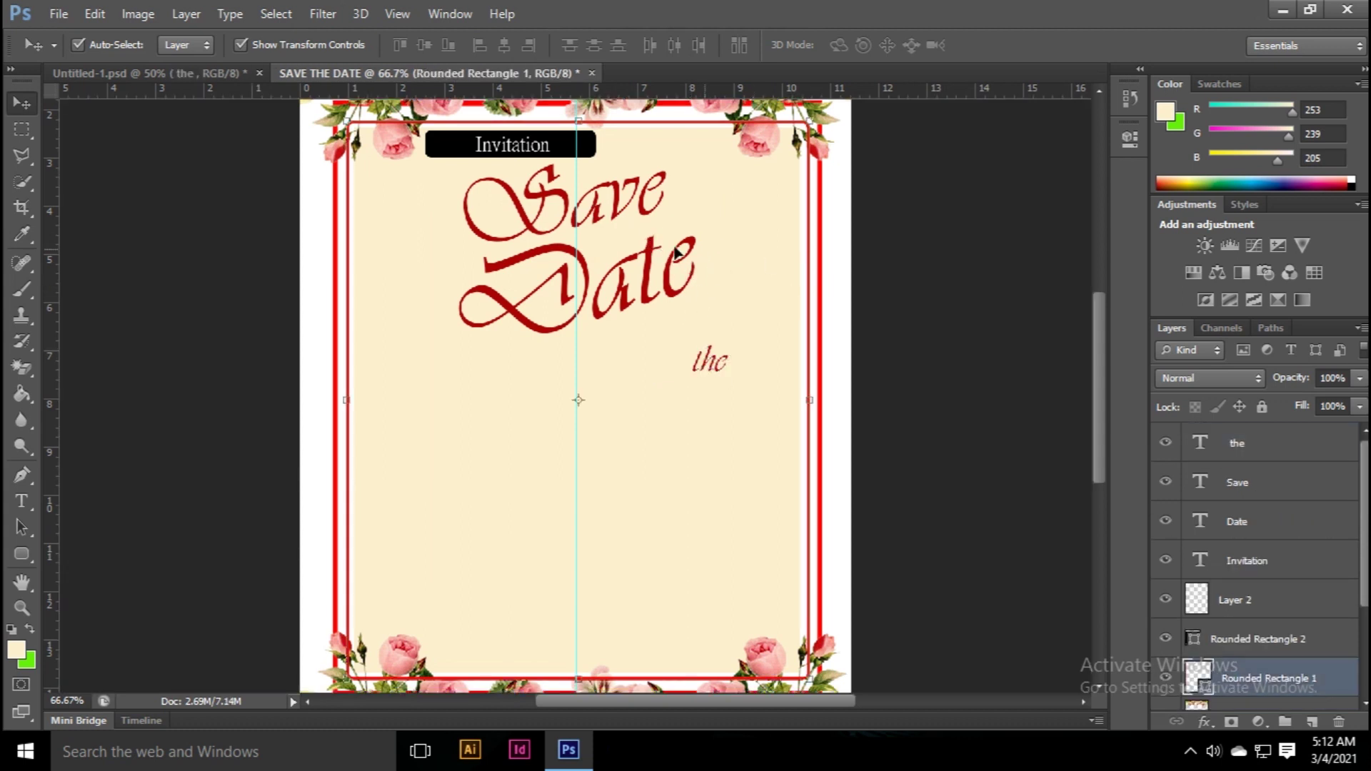
{"action": "left_click_drag", "start_coordinate": [617, 270], "coordinate": [649, 254]}
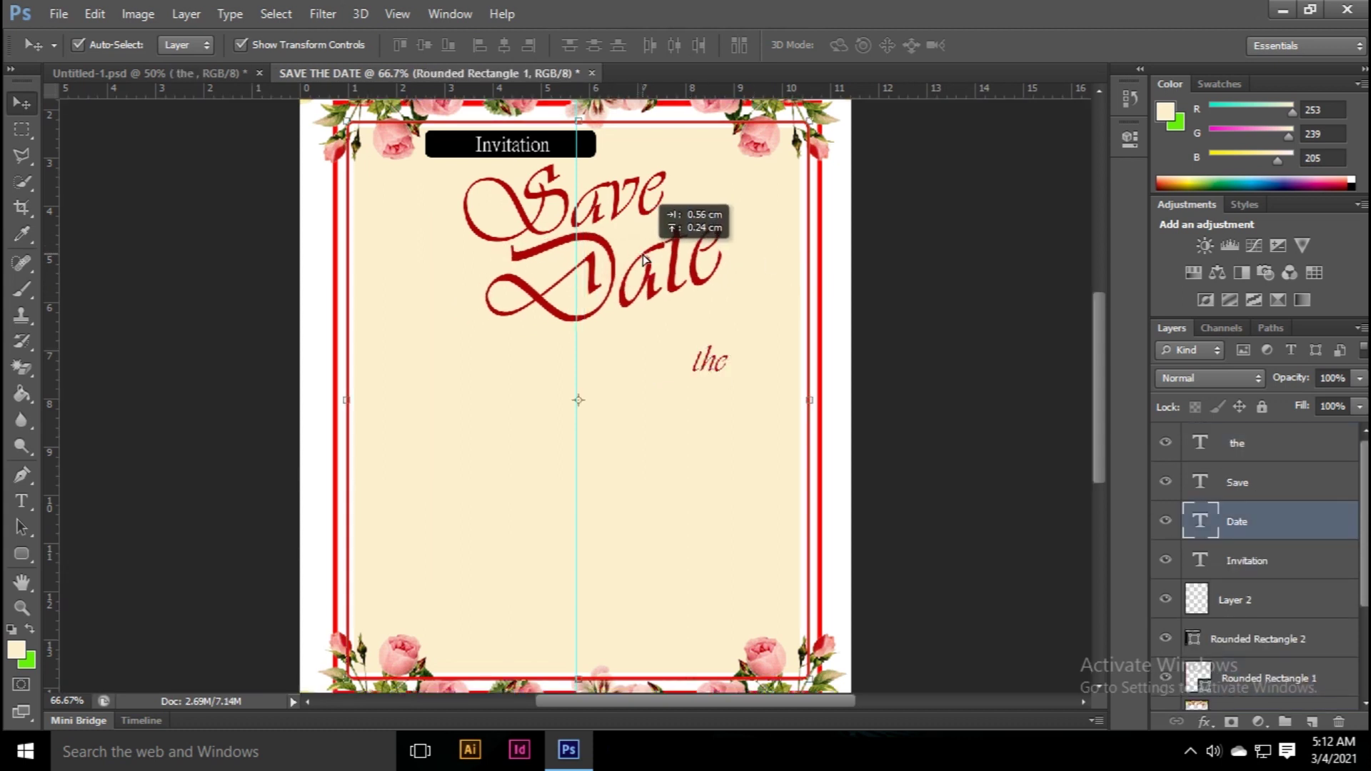
{"action": "left_click_drag", "start_coordinate": [647, 250], "coordinate": [649, 252]}
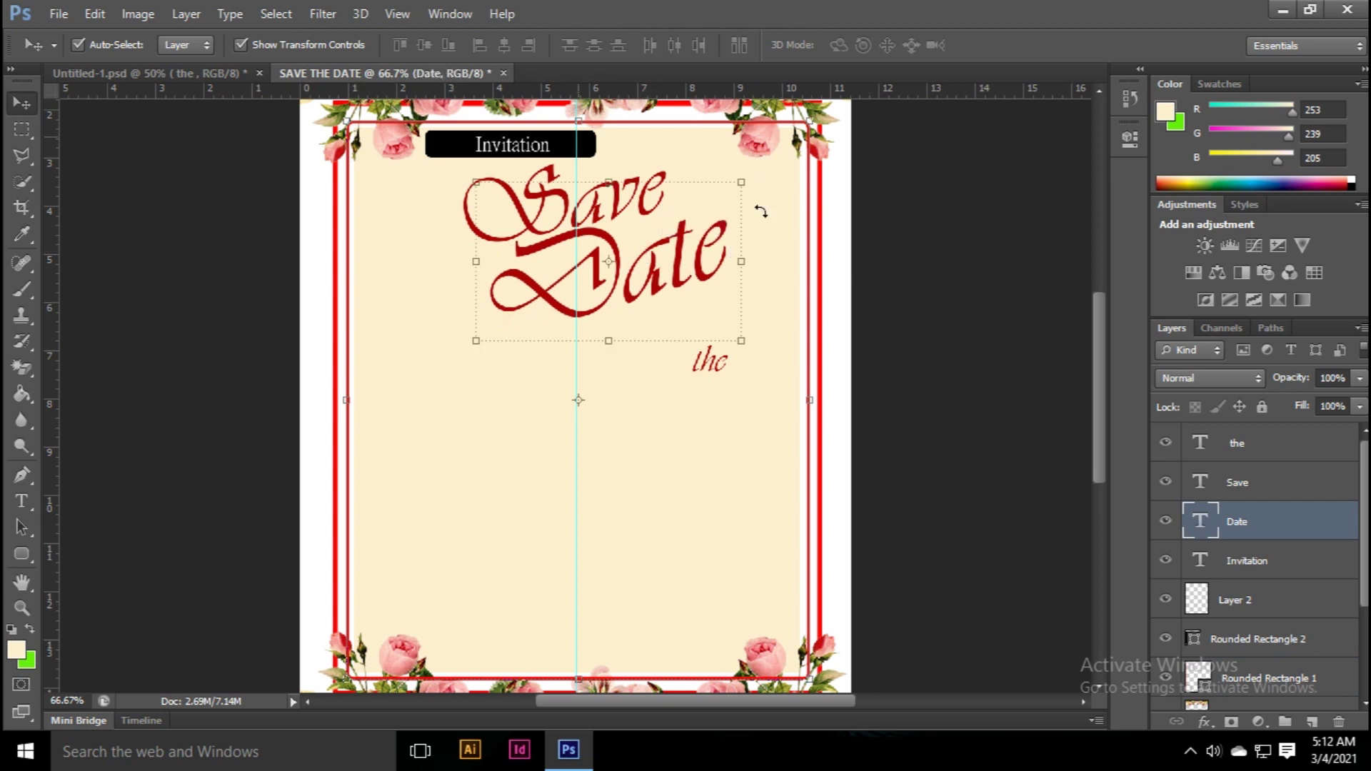
Step: Move 'the' up beside Save, between Save and Date
{"action": "left_click", "coordinate": [896, 318]}
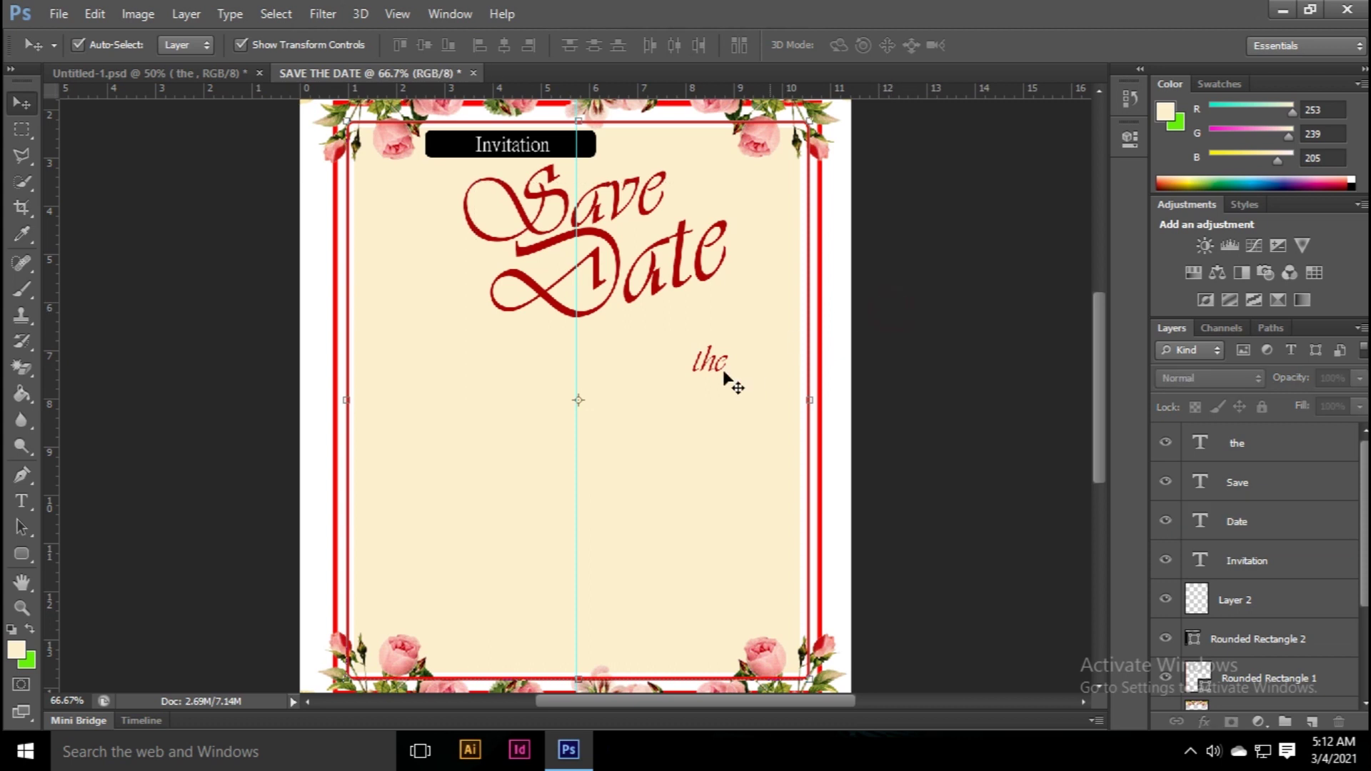
{"action": "left_click", "coordinate": [657, 285]}
{"action": "left_click", "coordinate": [904, 325]}
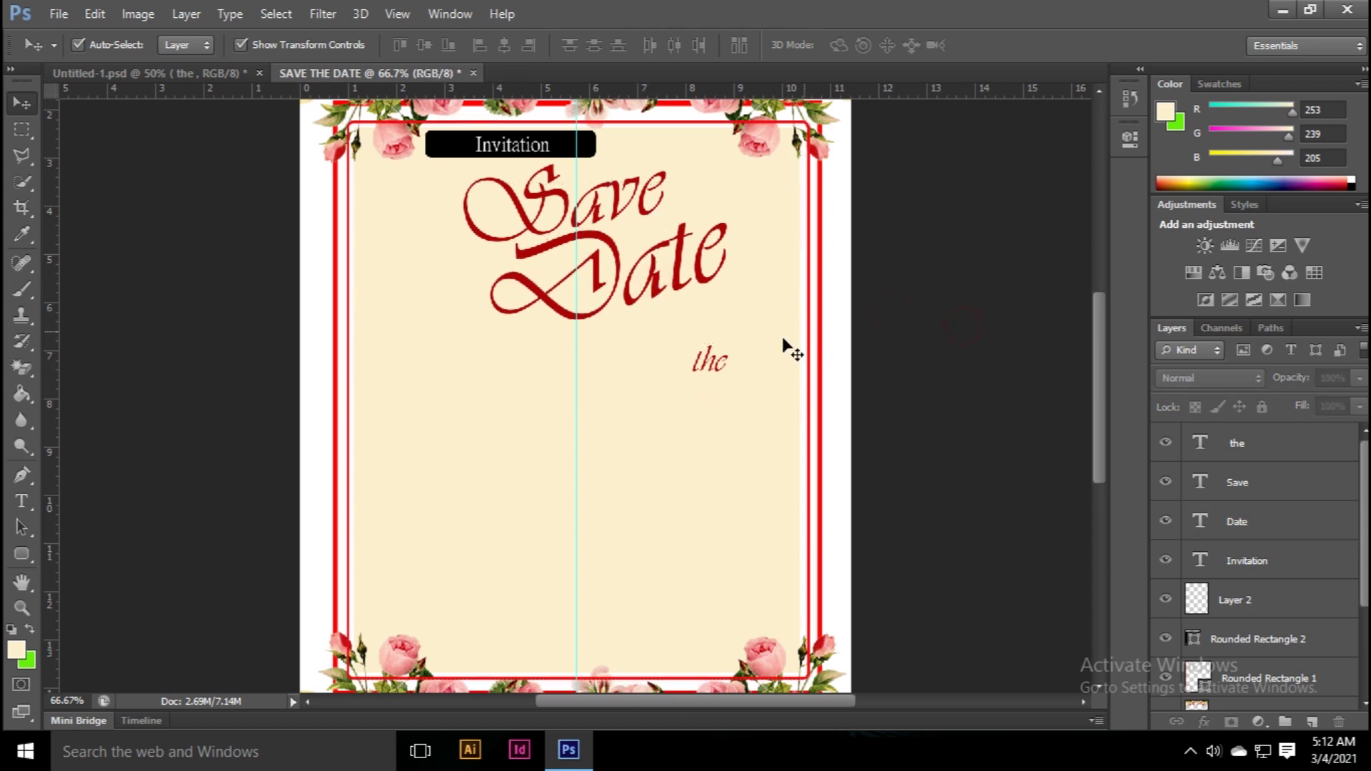
{"action": "mouse_move", "coordinate": [713, 363]}
{"action": "left_mouse_down"}
{"action": "mouse_move", "coordinate": [643, 238]}
{"action": "mouse_move", "coordinate": [756, 207]}
{"action": "mouse_move", "coordinate": [694, 208]}
{"action": "left_mouse_up"}
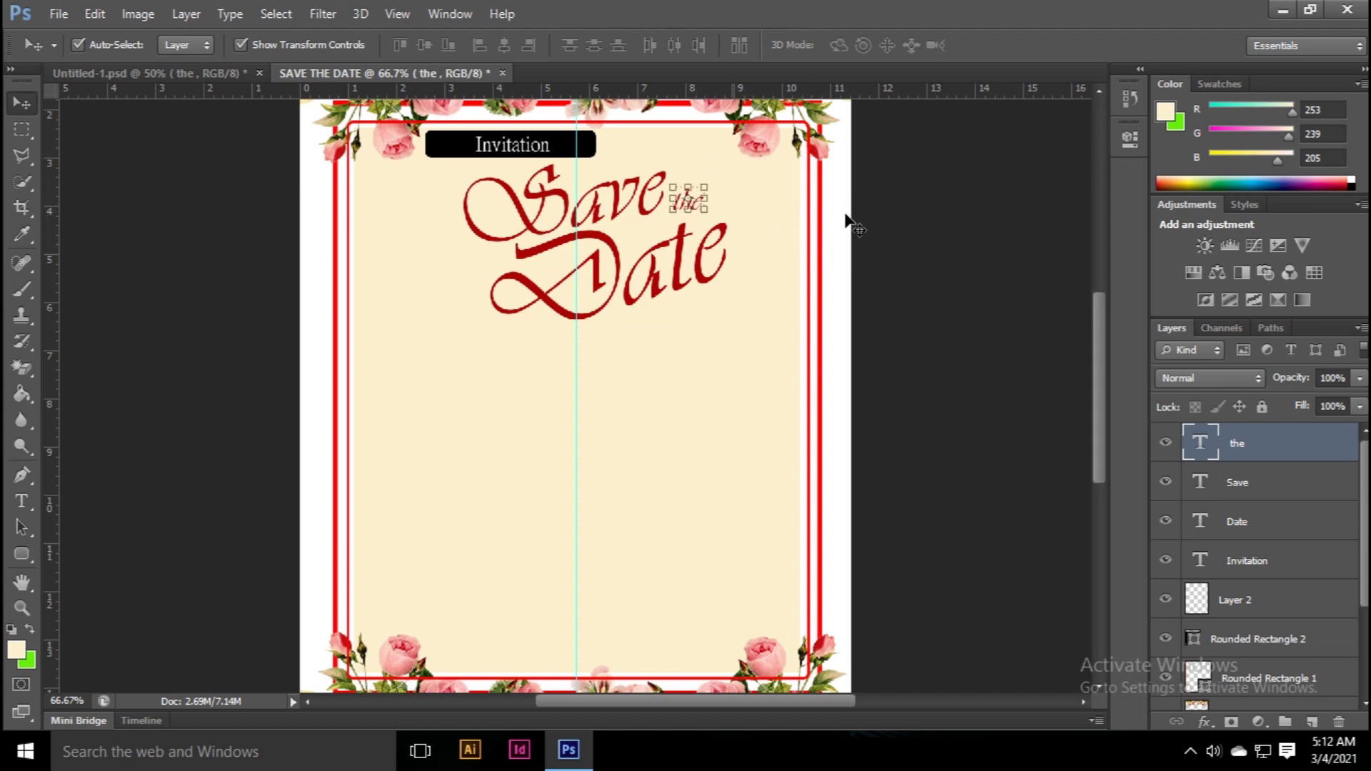
{"action": "left_click", "coordinate": [875, 228]}
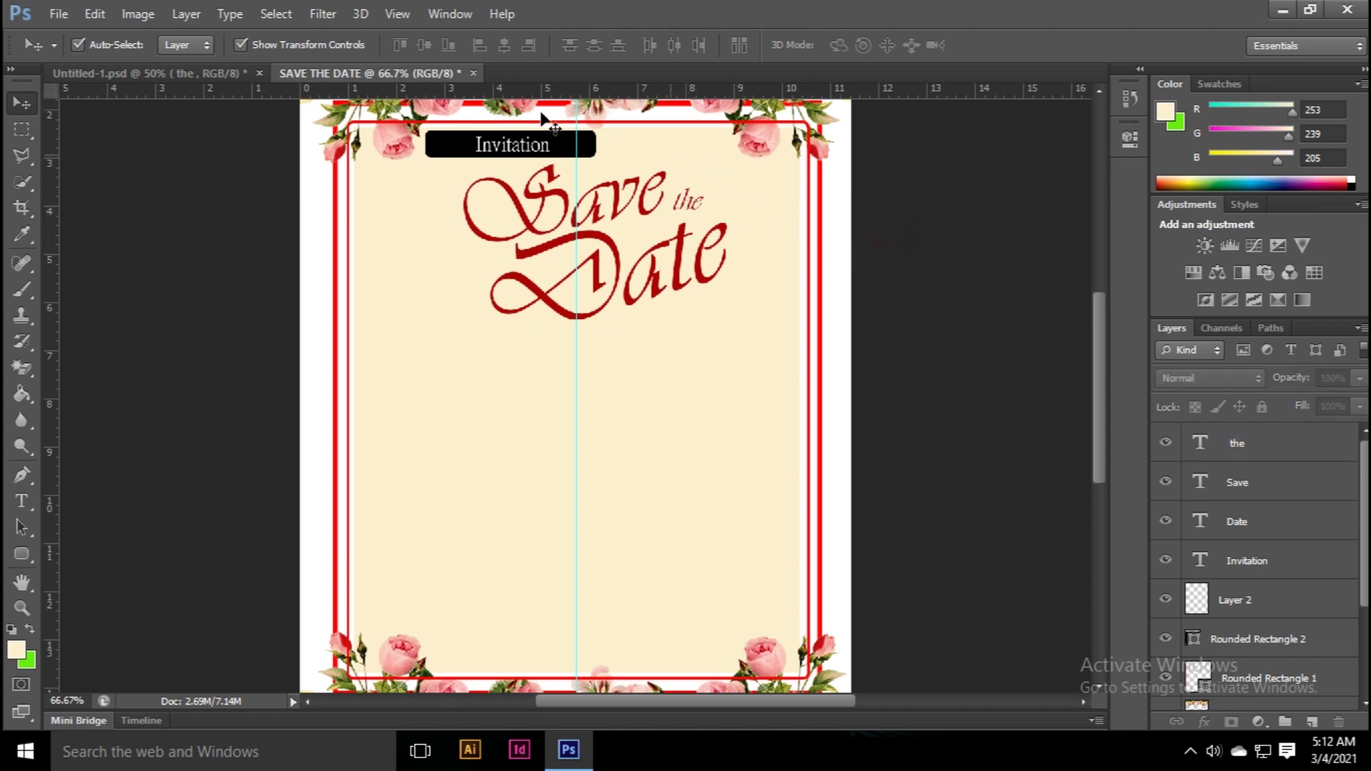
{"action": "left_click", "coordinate": [148, 74]}
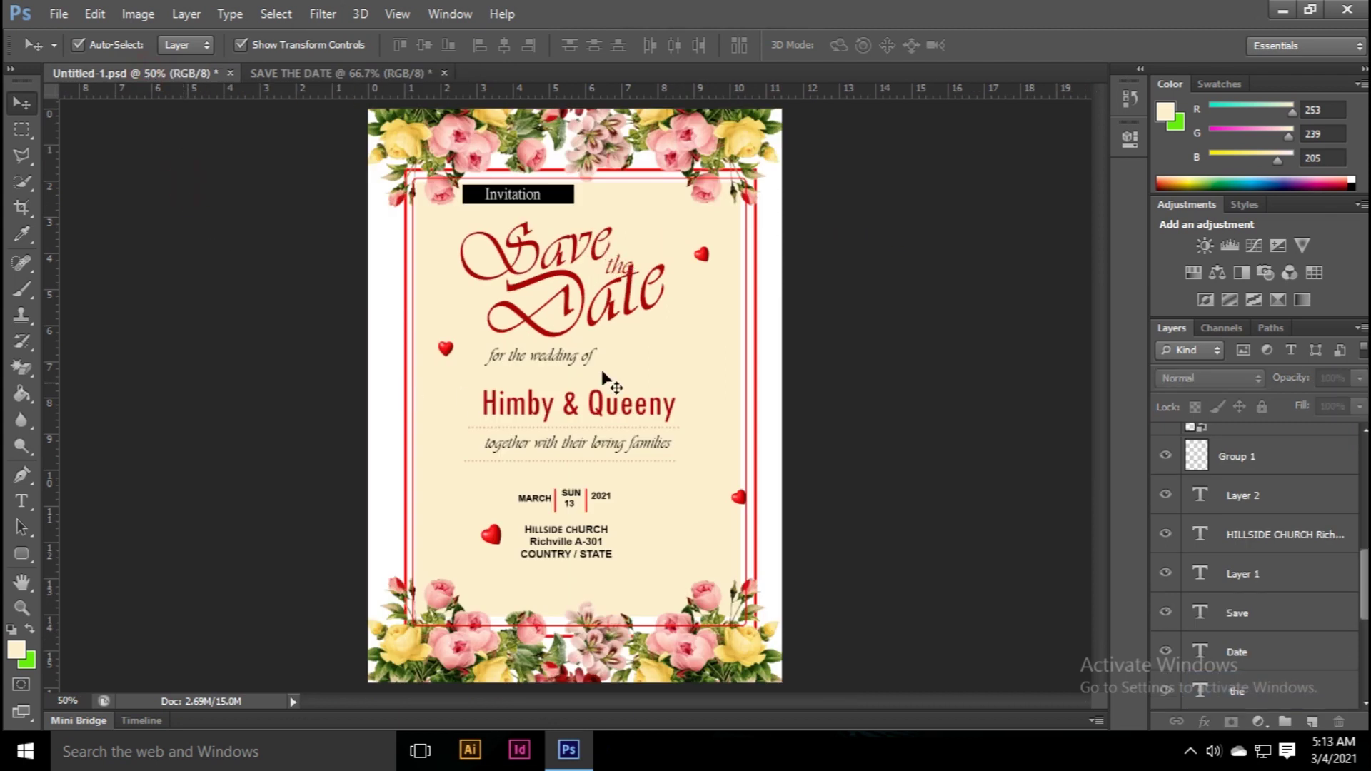
Step: Bring the 'for the wedding of' line over and place it below the title
{"action": "mouse_move", "coordinate": [571, 357]}
{"action": "left_mouse_down"}
{"action": "mouse_move", "coordinate": [391, 80]}
{"action": "mouse_move", "coordinate": [550, 296]}
{"action": "left_mouse_up"}
{"action": "left_click_drag", "start_coordinate": [525, 353], "coordinate": [552, 356]}
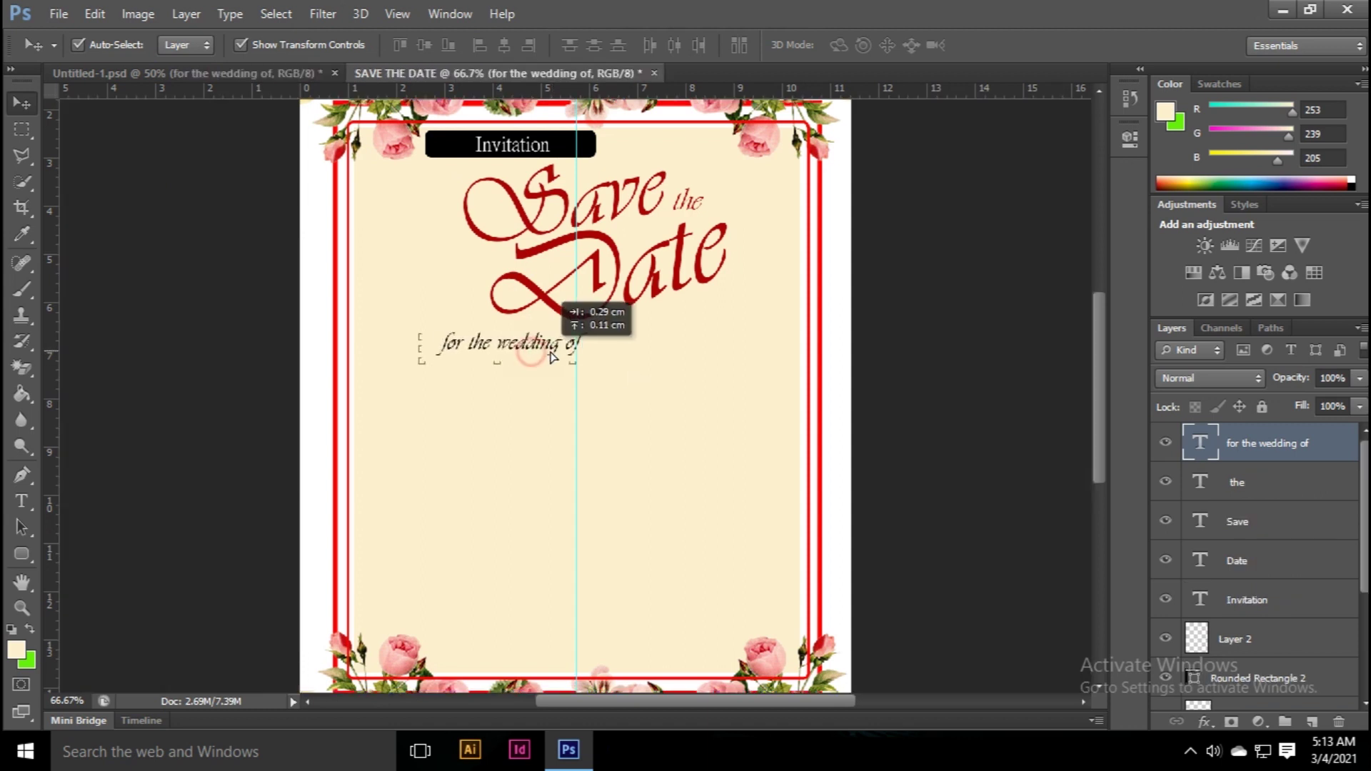
{"action": "left_click", "coordinate": [1057, 429]}
Step: Select Save, the and Date together and nudge the whole title left
{"action": "left_click", "coordinate": [541, 240]}
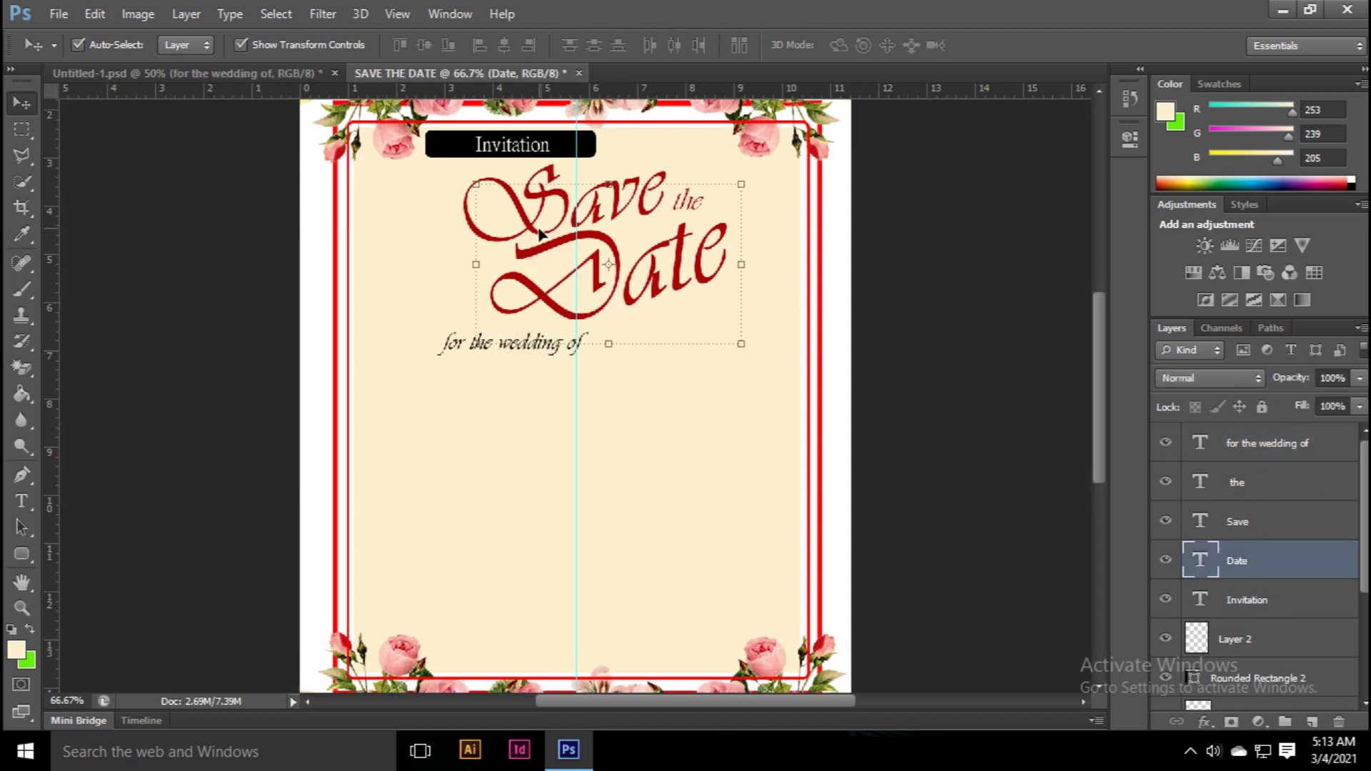
{"action": "left_click", "coordinate": [541, 236], "text": "shift"}
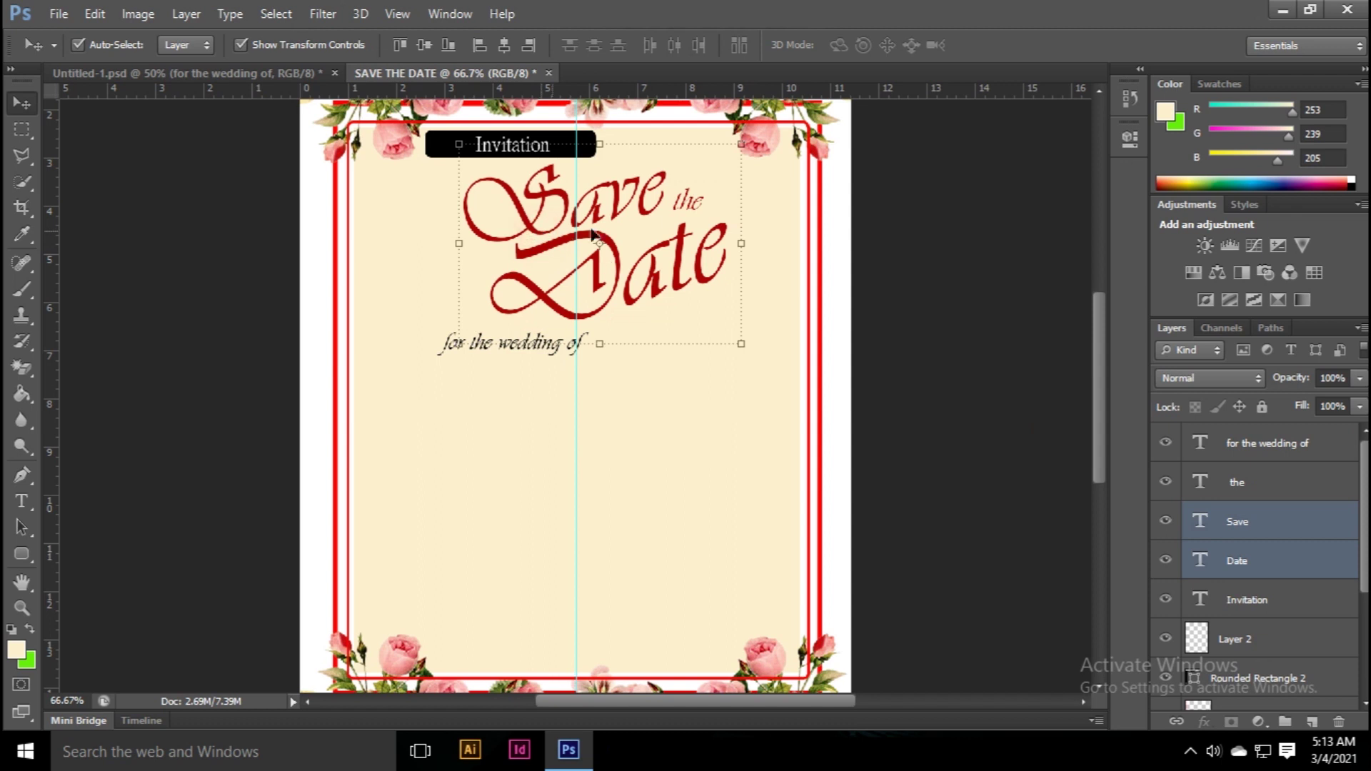
{"action": "left_click", "coordinate": [682, 205], "text": "shift"}
{"action": "key", "text": "Left"}
{"action": "key", "text": "Left"}
{"action": "key", "text": "Left"}
{"action": "key", "text": "shift+Left"}
{"action": "key", "text": "shift+Left"}
{"action": "key", "text": "shift+Left"}
{"action": "key", "text": "shift+Left"}
{"action": "key", "text": "shift+Left"}
{"action": "key", "text": "shift+Left"}
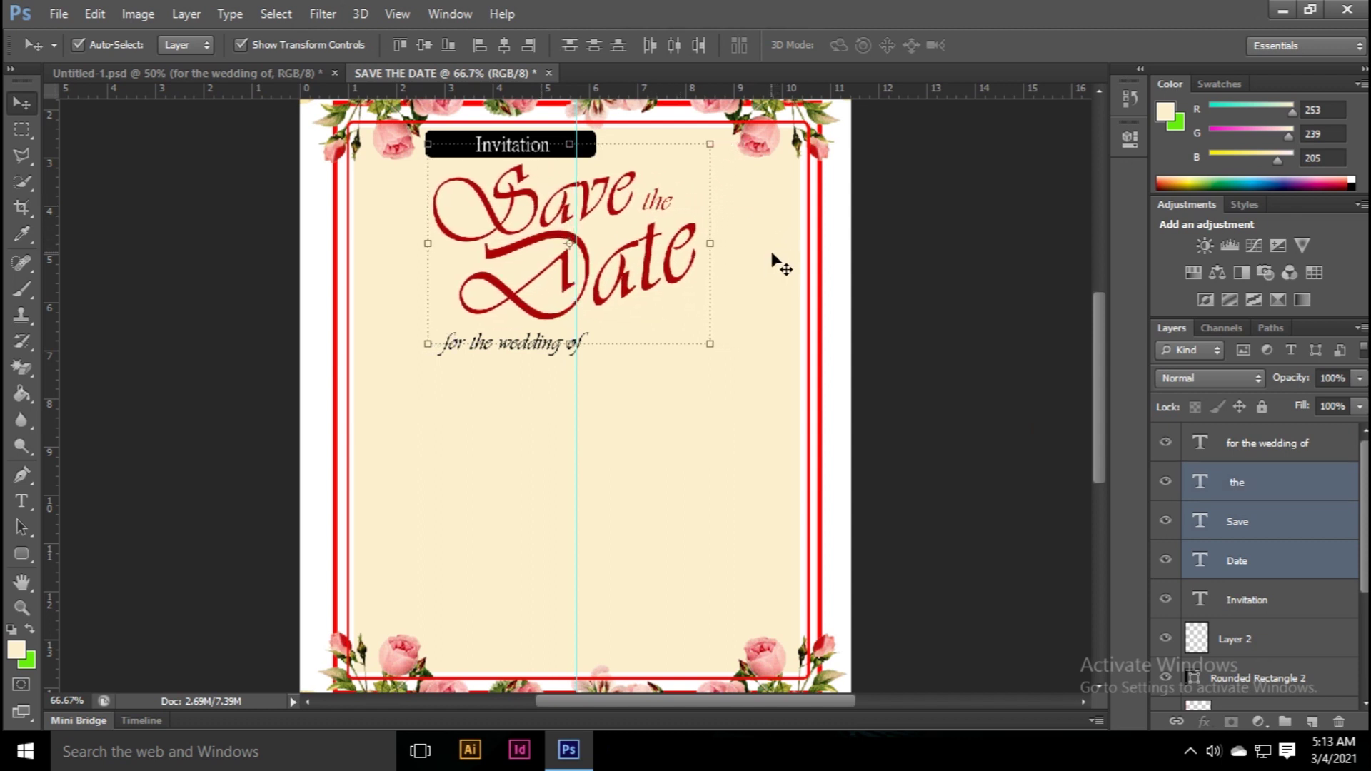
Step: Shift 'for the wedding of' slightly right under the title
{"action": "left_click", "coordinate": [837, 280]}
{"action": "left_click_drag", "start_coordinate": [522, 349], "coordinate": [547, 349]}
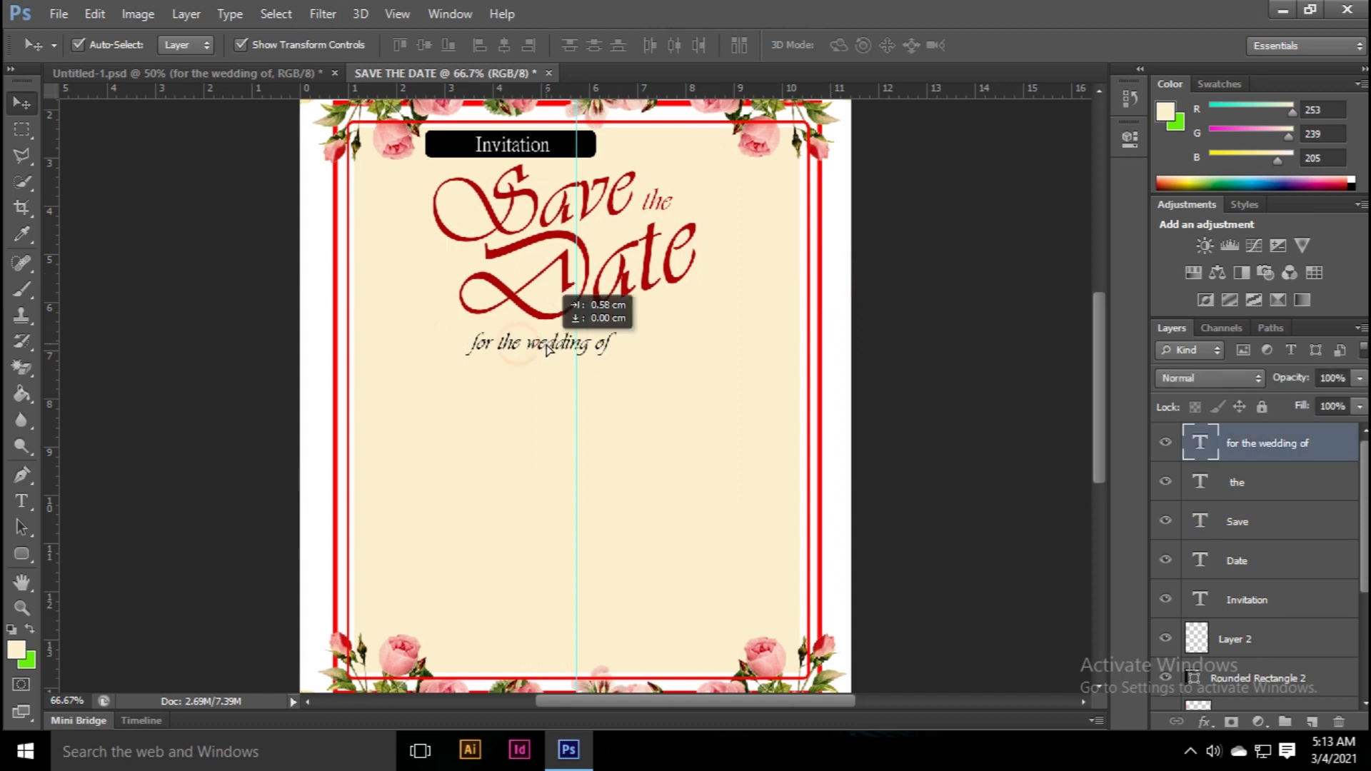
{"action": "left_click", "coordinate": [283, 135]}
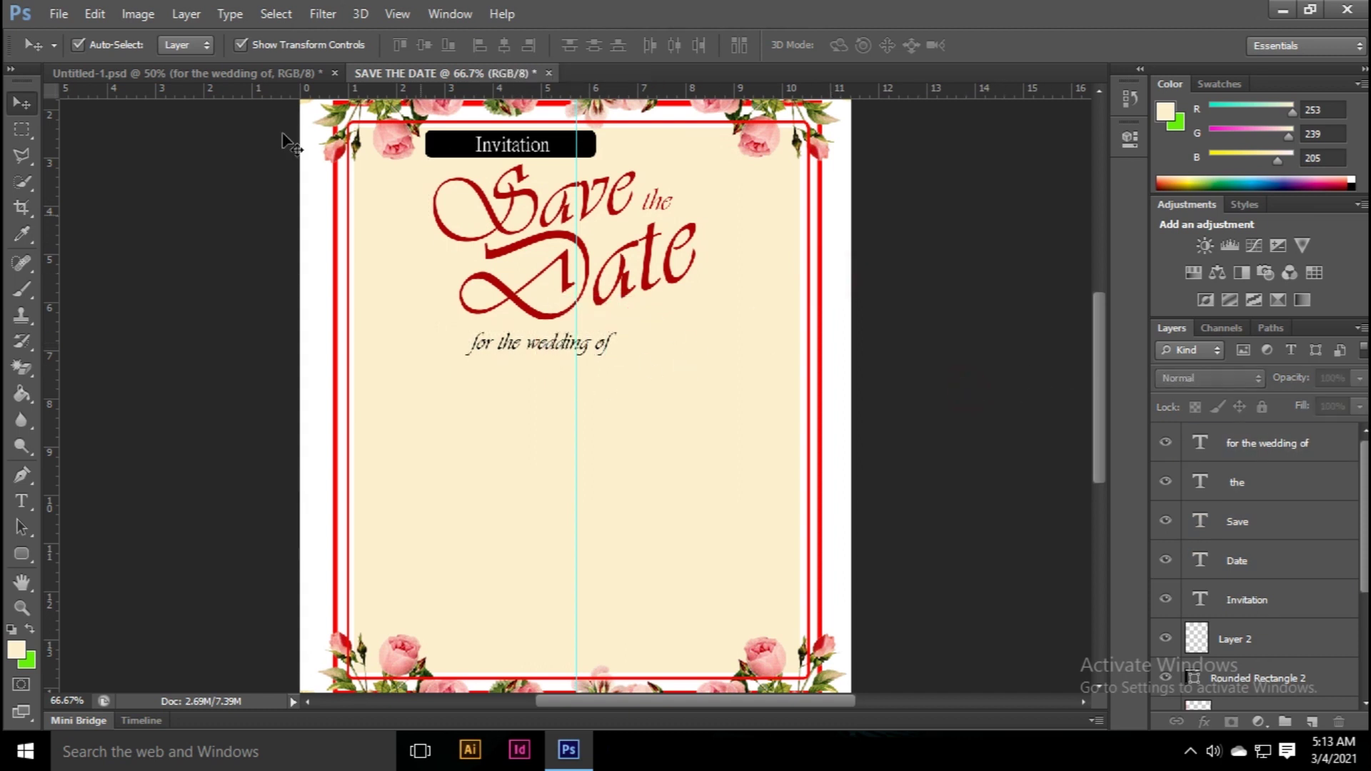
{"action": "left_click", "coordinate": [179, 73]}
Step: Place the couple's names below 'for the wedding of', then lower that line slightly
{"action": "left_click", "coordinate": [537, 413]}
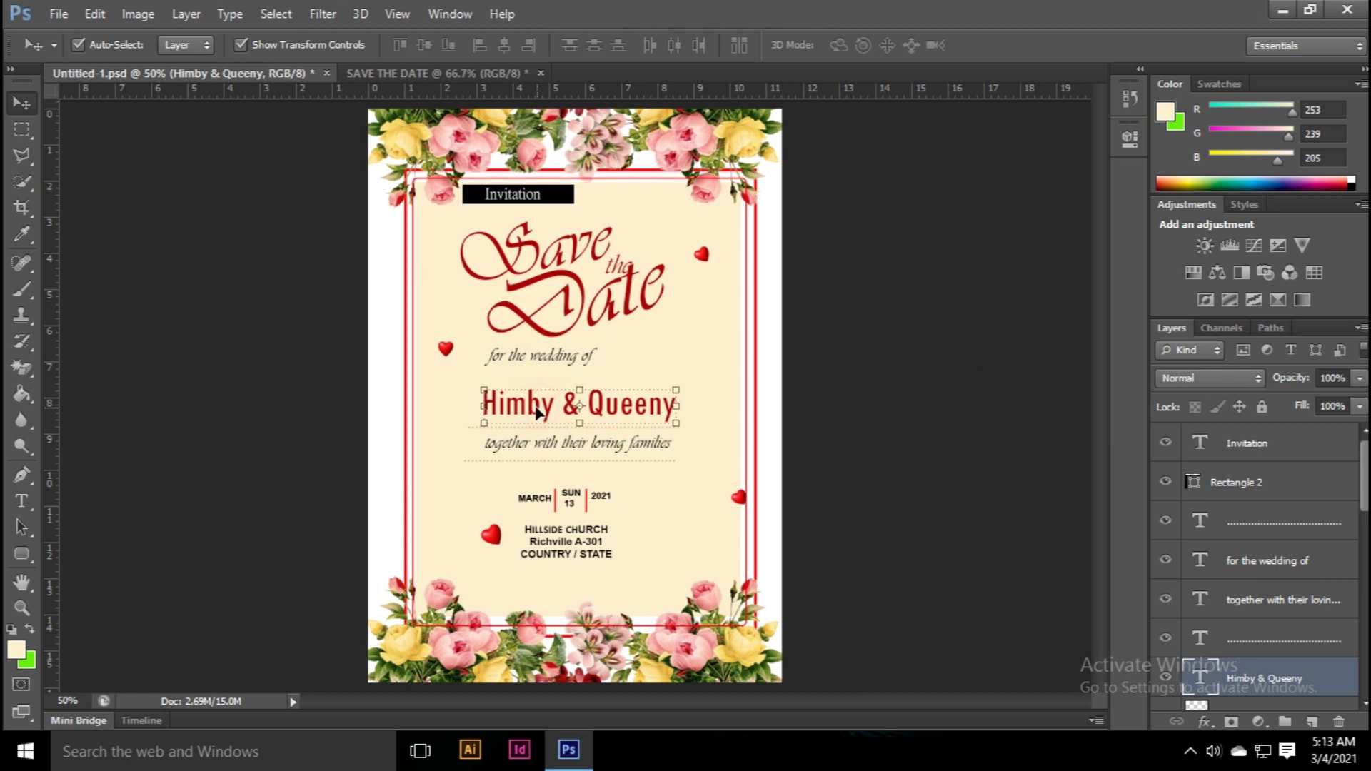
{"action": "left_click_drag", "start_coordinate": [536, 408], "coordinate": [516, 373]}
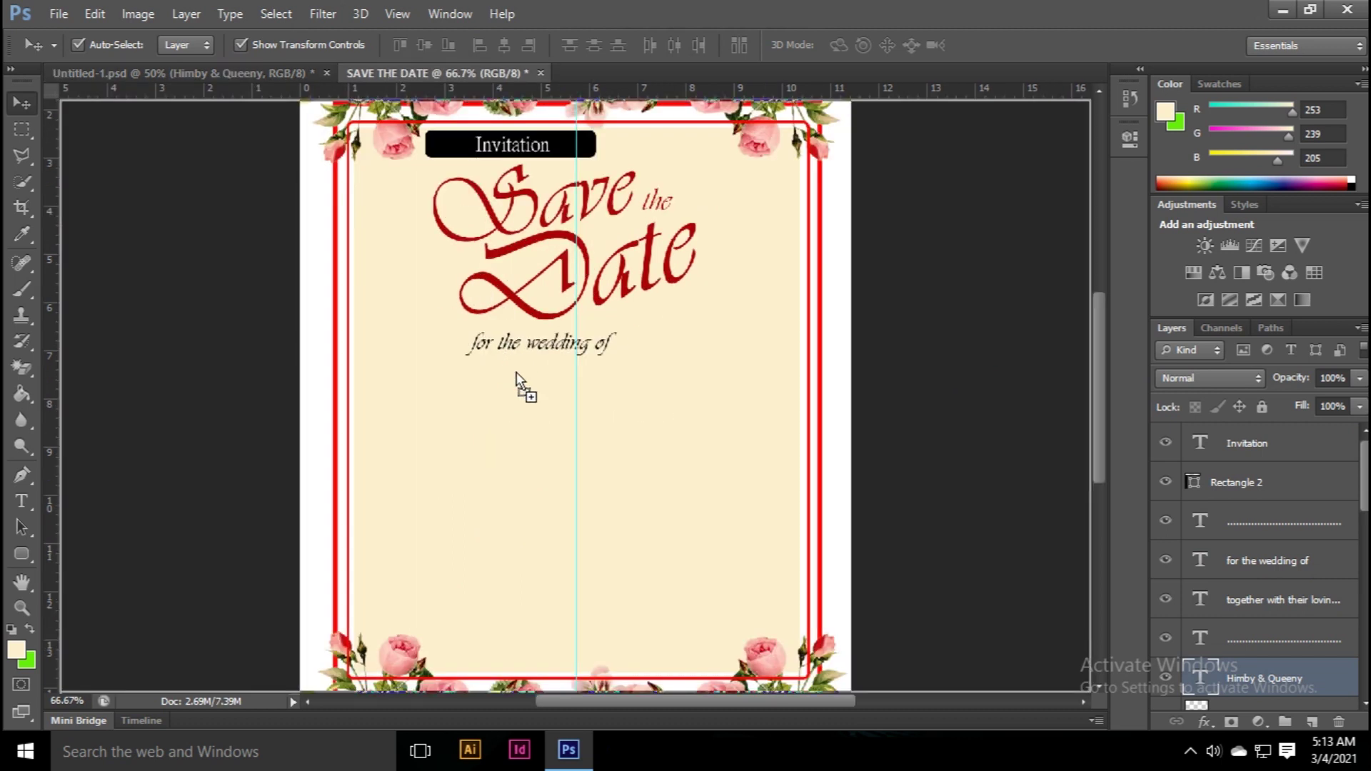
{"action": "mouse_move", "coordinate": [516, 373]}
{"action": "left_mouse_down"}
{"action": "mouse_move", "coordinate": [545, 421]}
{"action": "mouse_move", "coordinate": [552, 397]}
{"action": "mouse_move", "coordinate": [532, 409]}
{"action": "left_mouse_up"}
{"action": "left_click", "coordinate": [883, 457]}
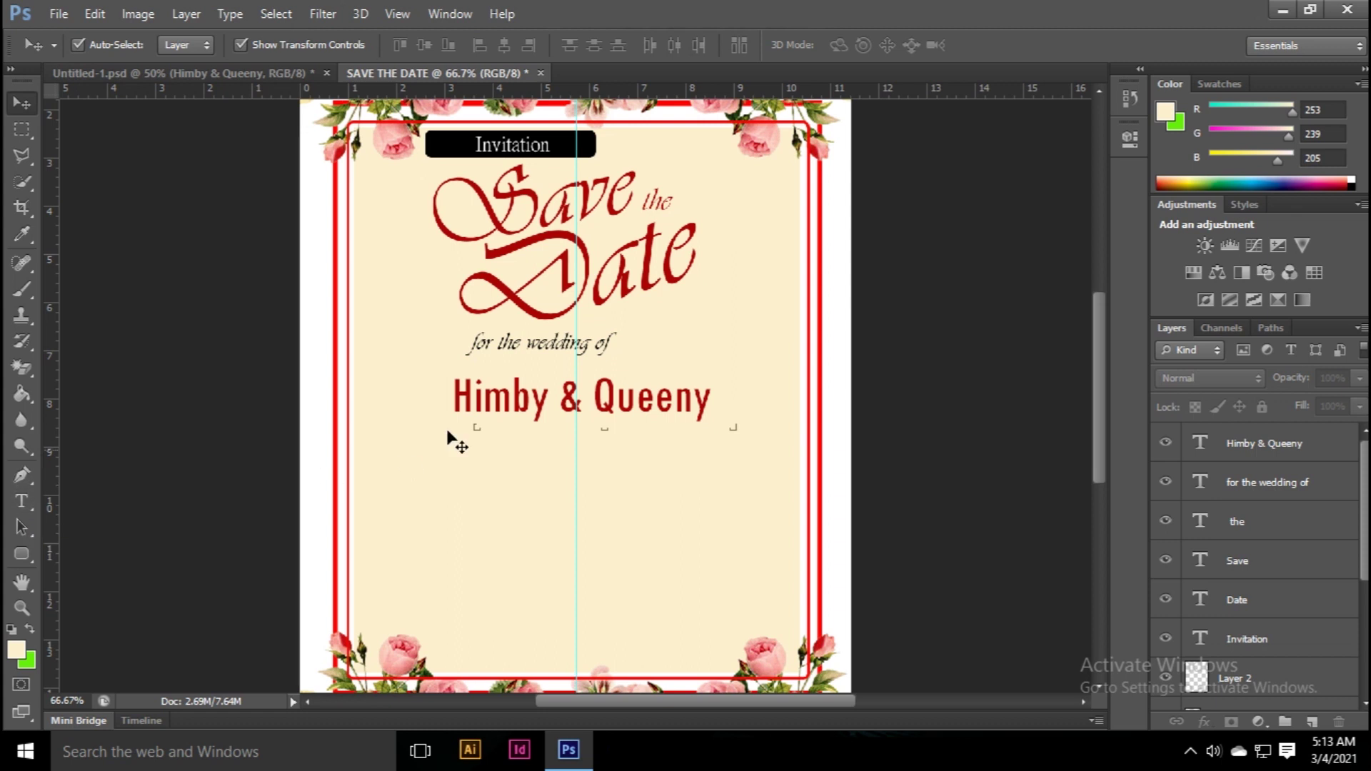
{"action": "left_click_drag", "start_coordinate": [615, 413], "coordinate": [612, 424]}
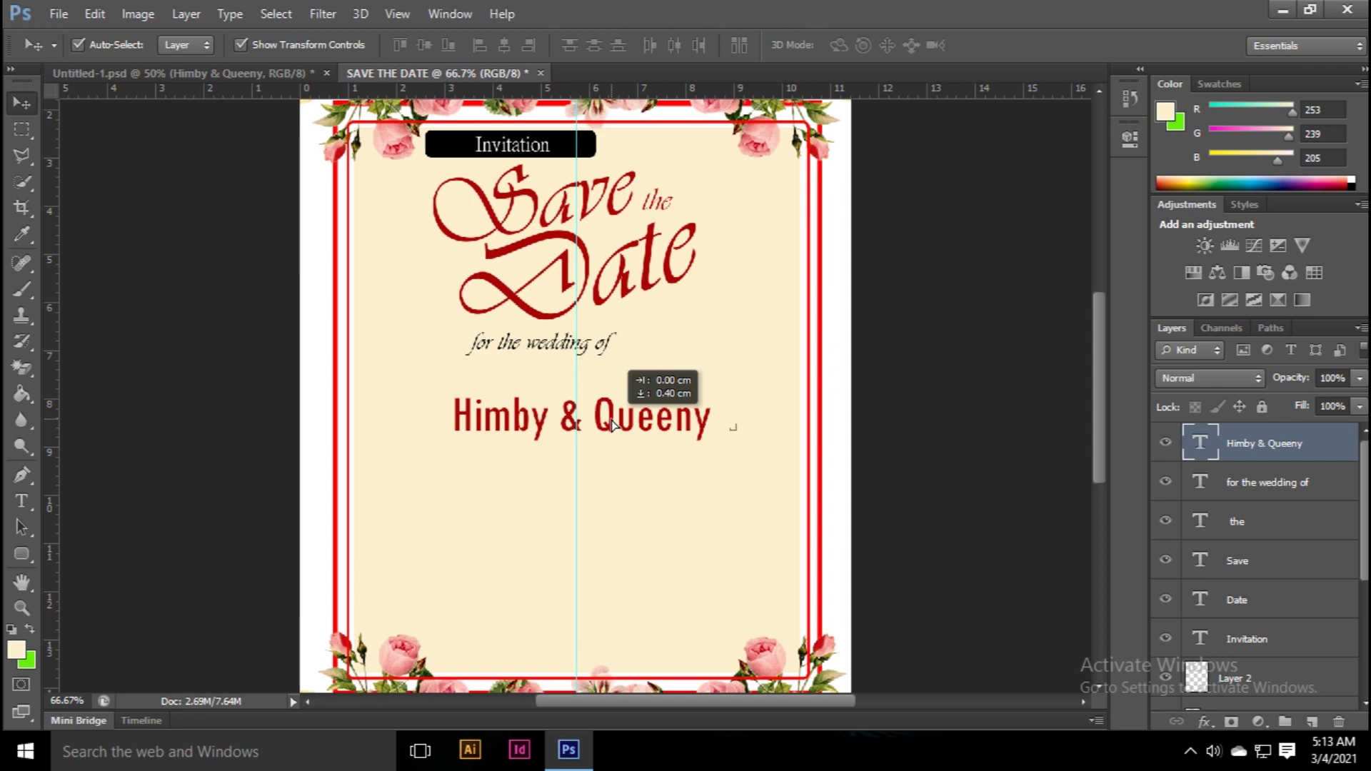
{"action": "left_click", "coordinate": [893, 395]}
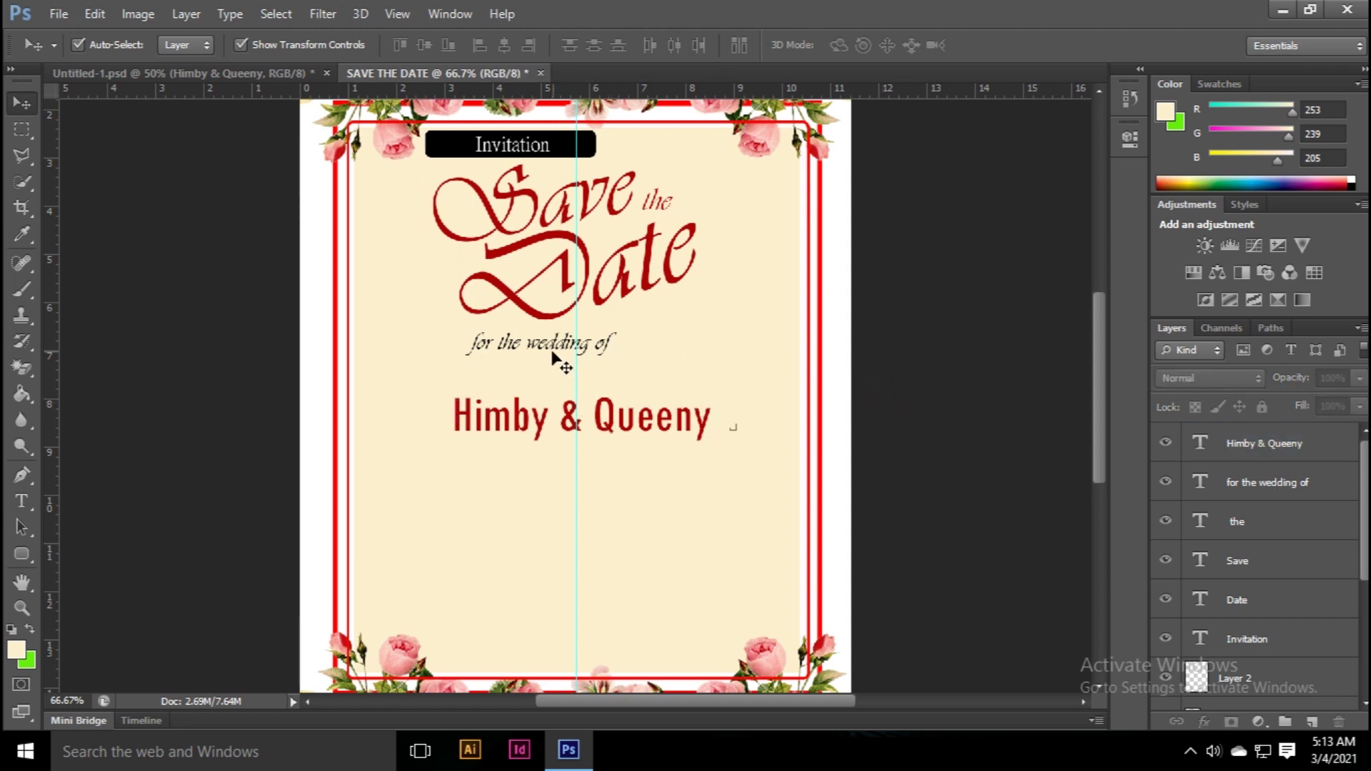
{"action": "left_click_drag", "start_coordinate": [554, 355], "coordinate": [554, 367]}
{"action": "left_click", "coordinate": [892, 375]}
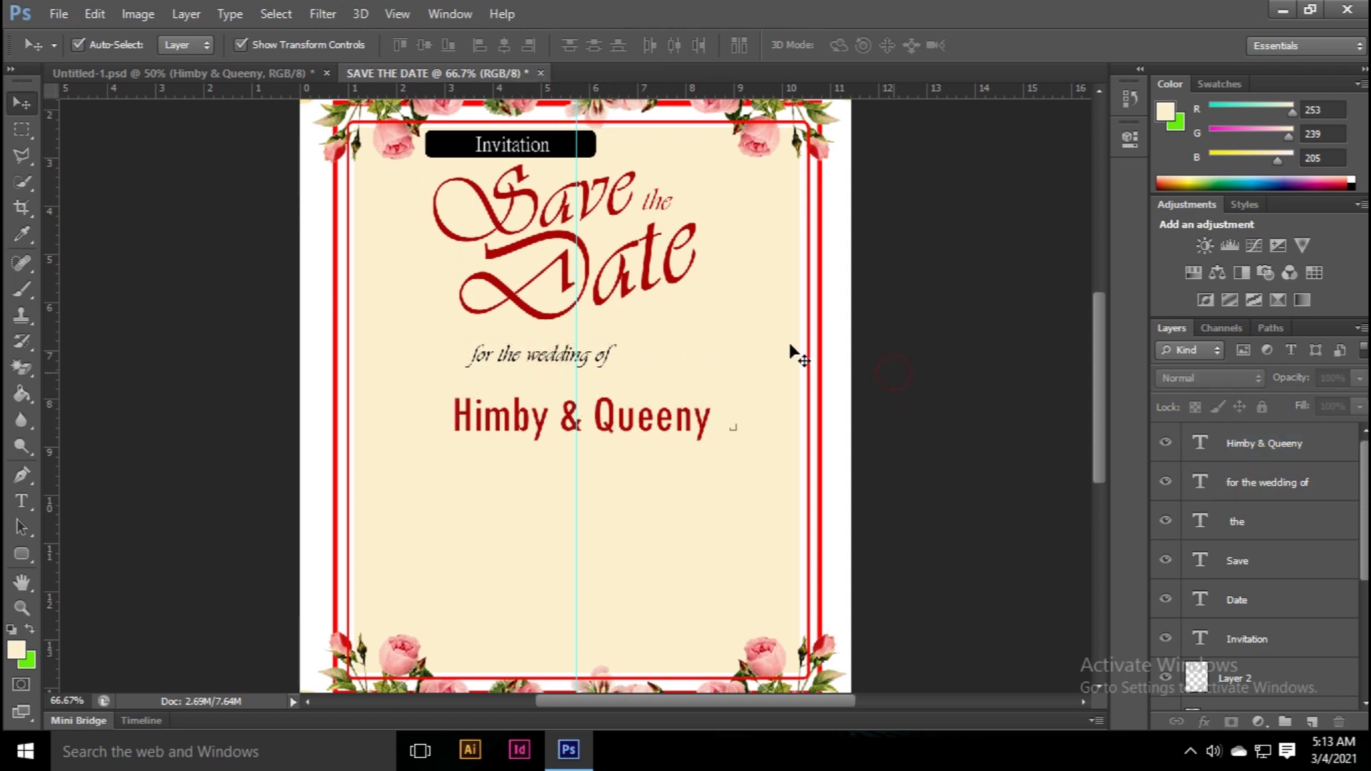
Step: Bring 'together with their loving families' over and place it below the names
{"action": "left_click", "coordinate": [206, 74]}
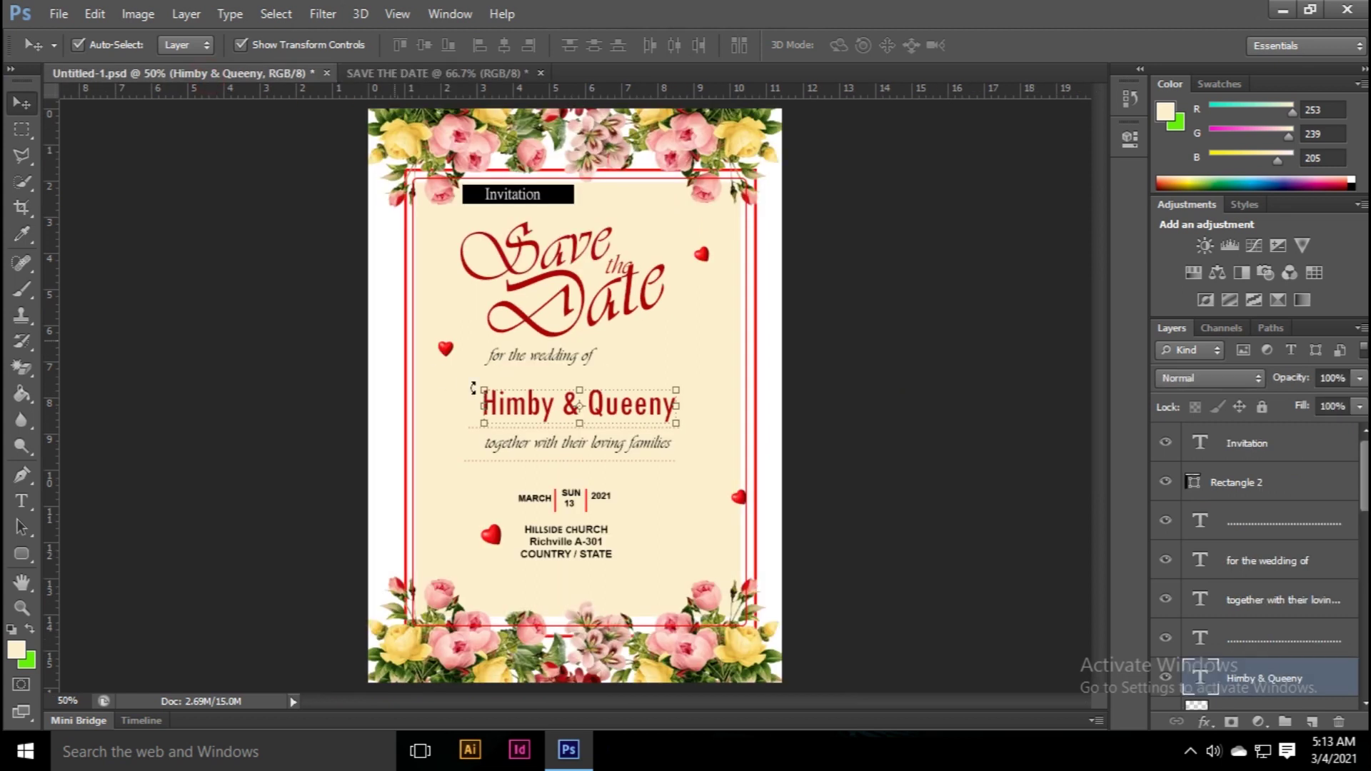
{"action": "left_click", "coordinate": [839, 513]}
{"action": "left_click", "coordinate": [582, 435]}
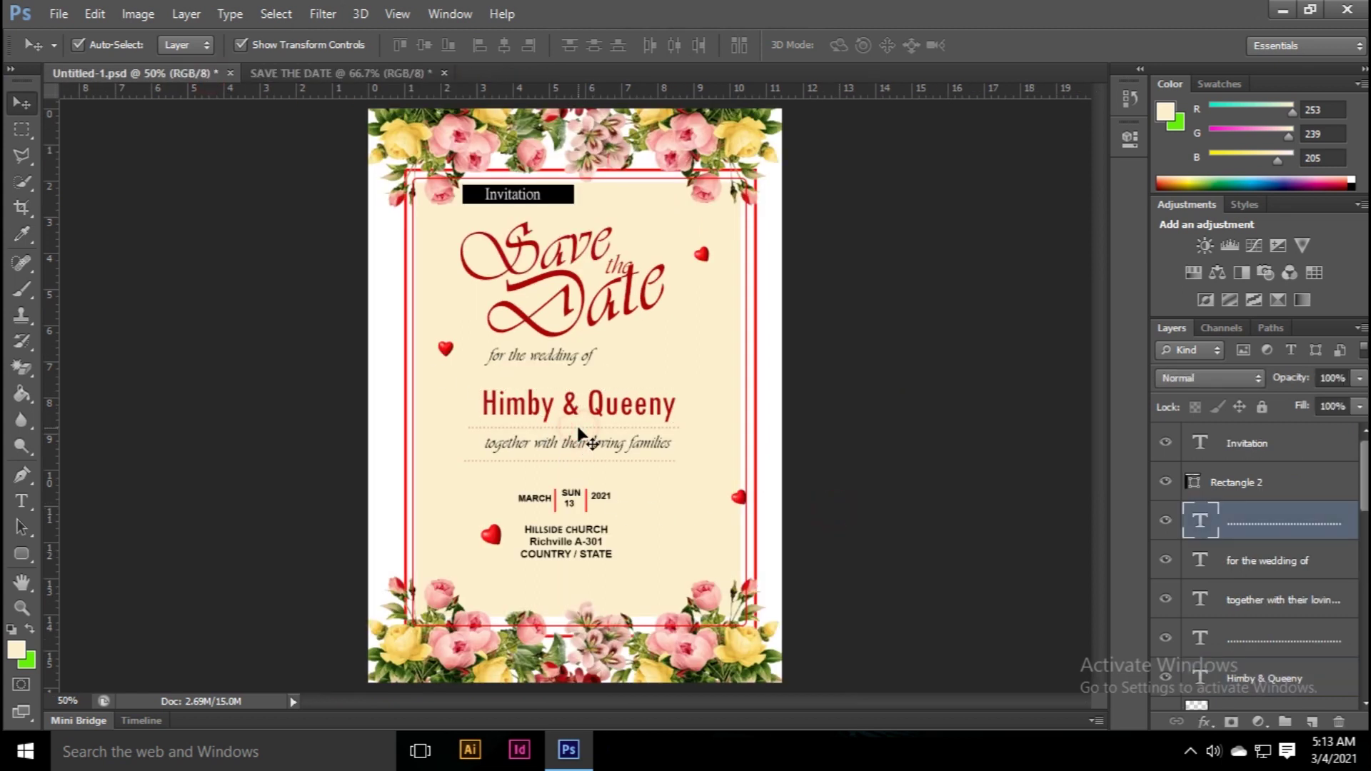
{"action": "left_click", "coordinate": [635, 449]}
{"action": "left_click_drag", "start_coordinate": [635, 448], "coordinate": [532, 225]}
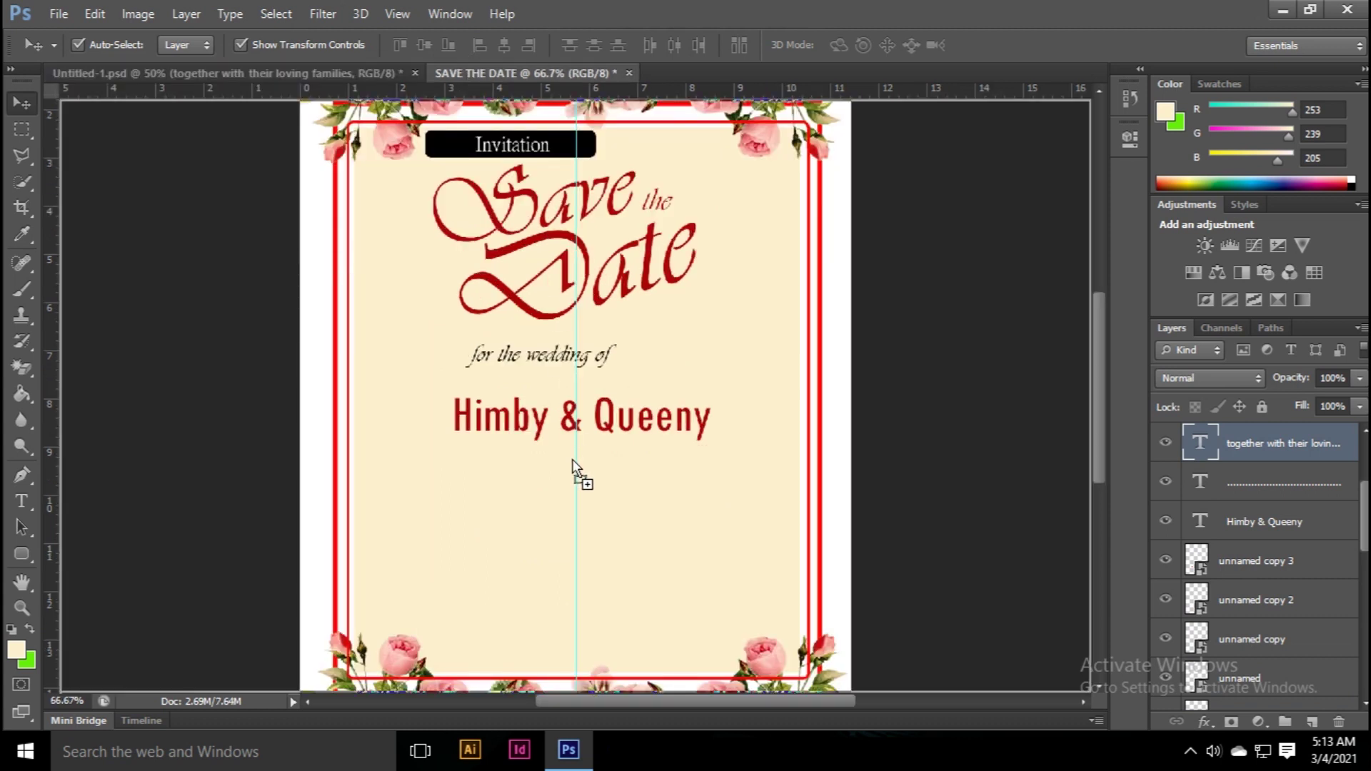
{"action": "left_click_drag", "start_coordinate": [586, 476], "coordinate": [653, 478]}
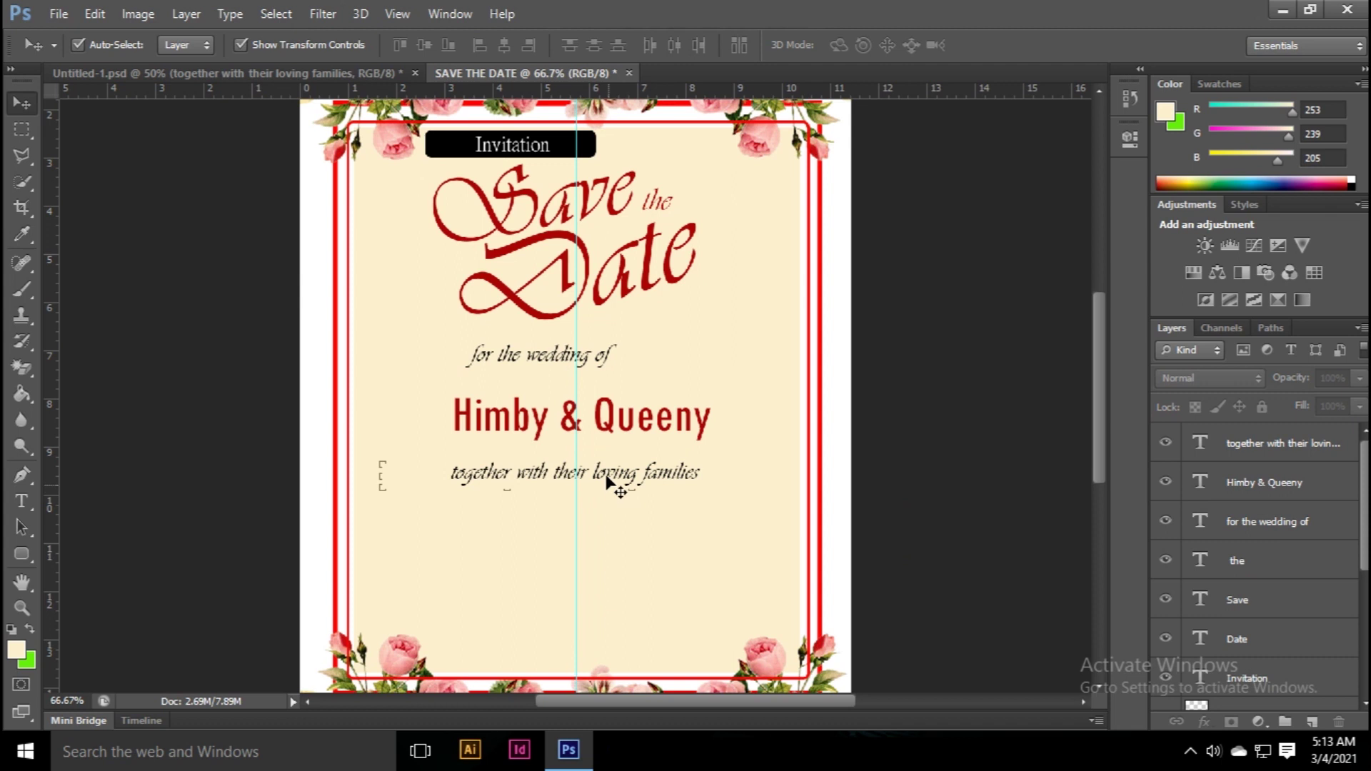
{"action": "left_click_drag", "start_coordinate": [621, 475], "coordinate": [628, 475]}
{"action": "left_click", "coordinate": [889, 493]}
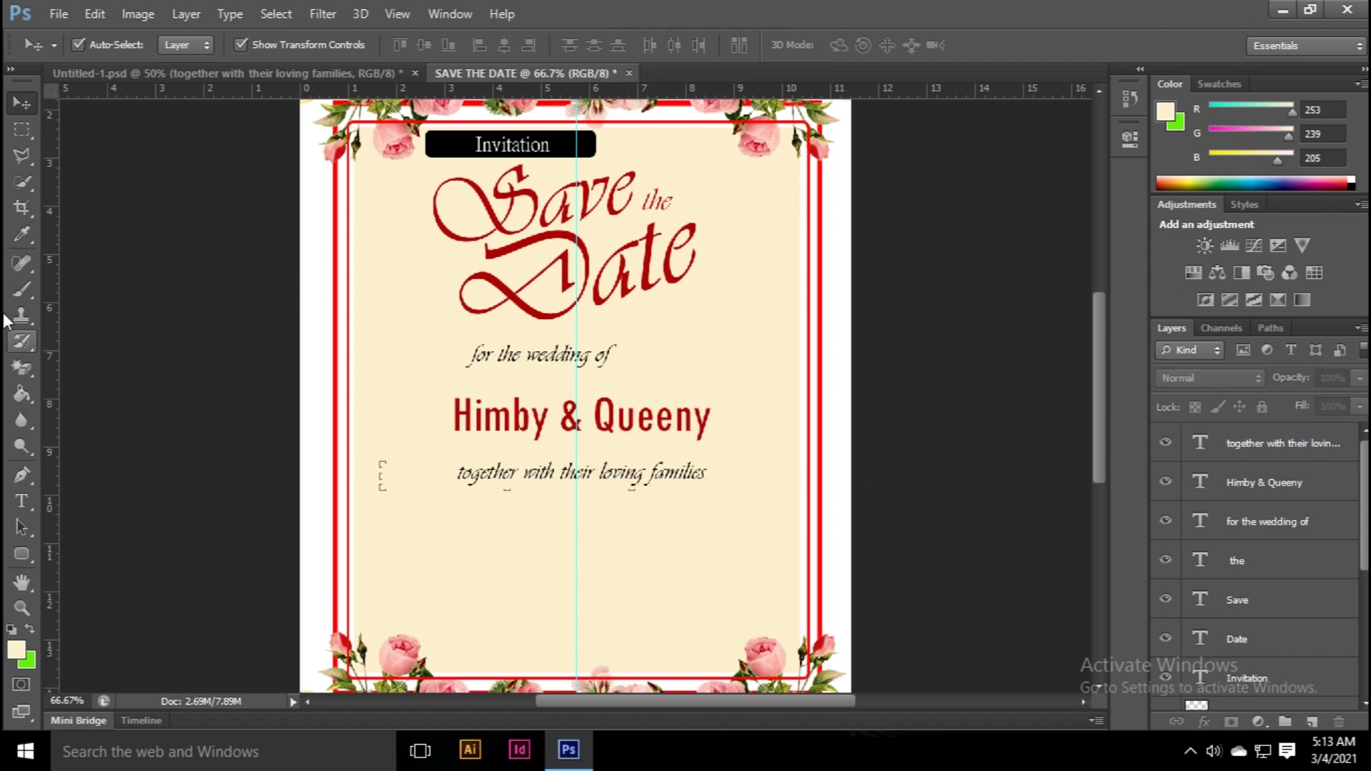
Step: Type a line of underscores as a red divider below the families line
{"action": "left_click", "coordinate": [22, 501]}
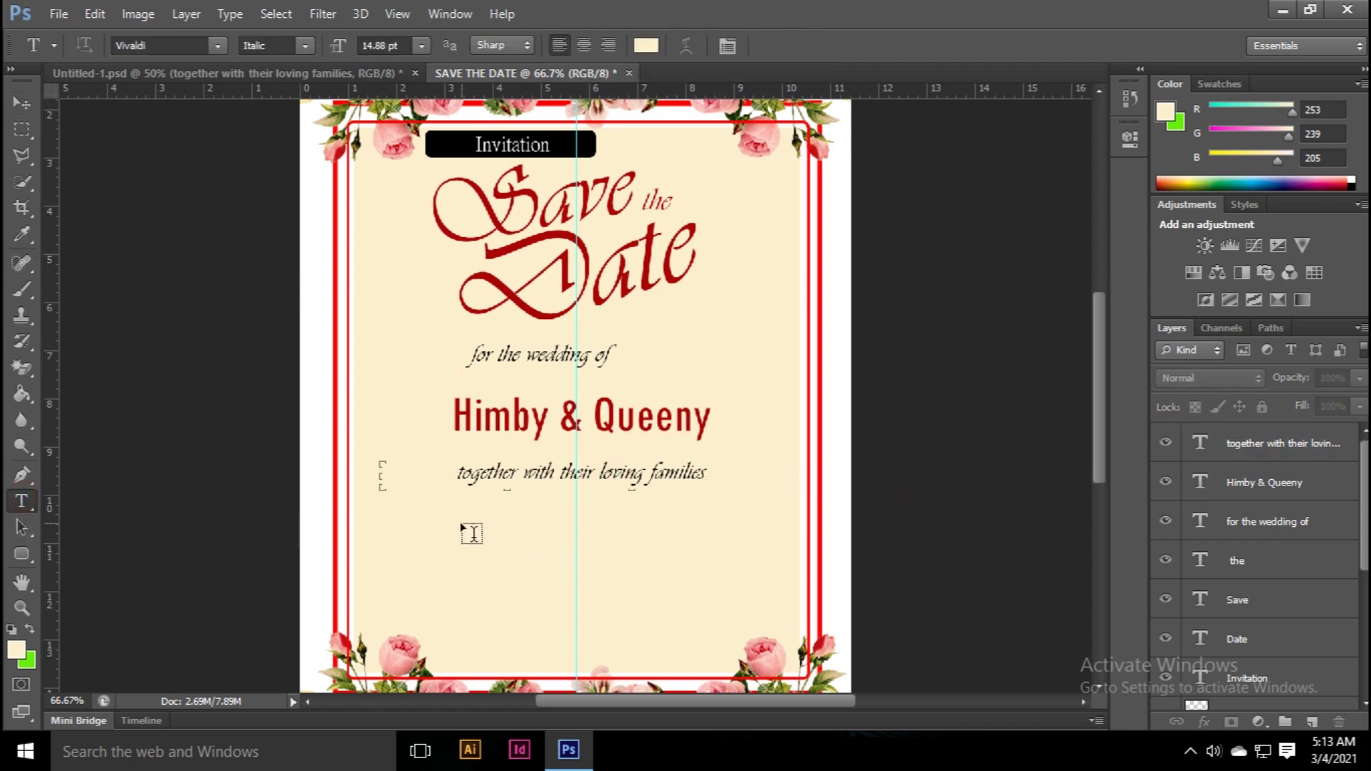
{"action": "left_click", "coordinate": [423, 520]}
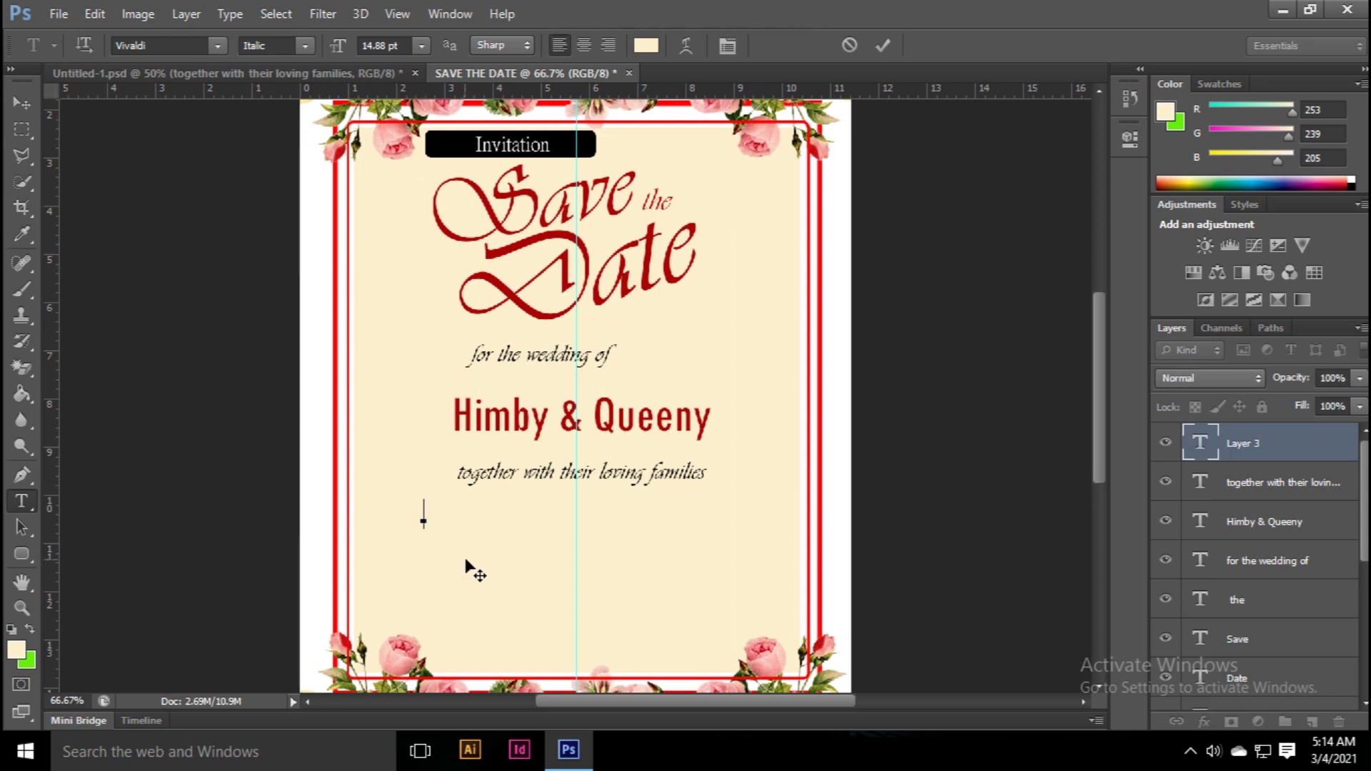
{"action": "type", "text": "_______________________________________________"}
{"action": "left_click", "coordinate": [648, 47]}
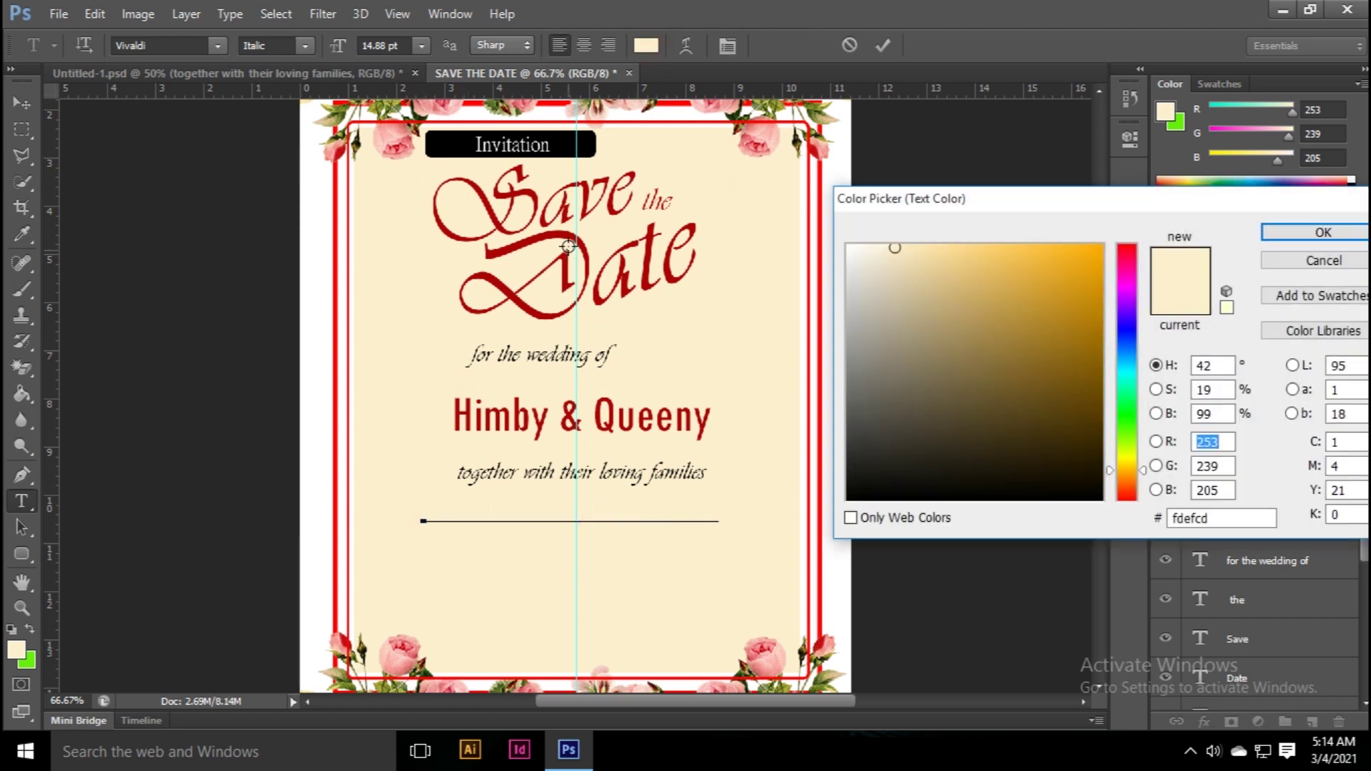
{"action": "left_click", "coordinate": [566, 237]}
{"action": "left_click", "coordinate": [1296, 234]}
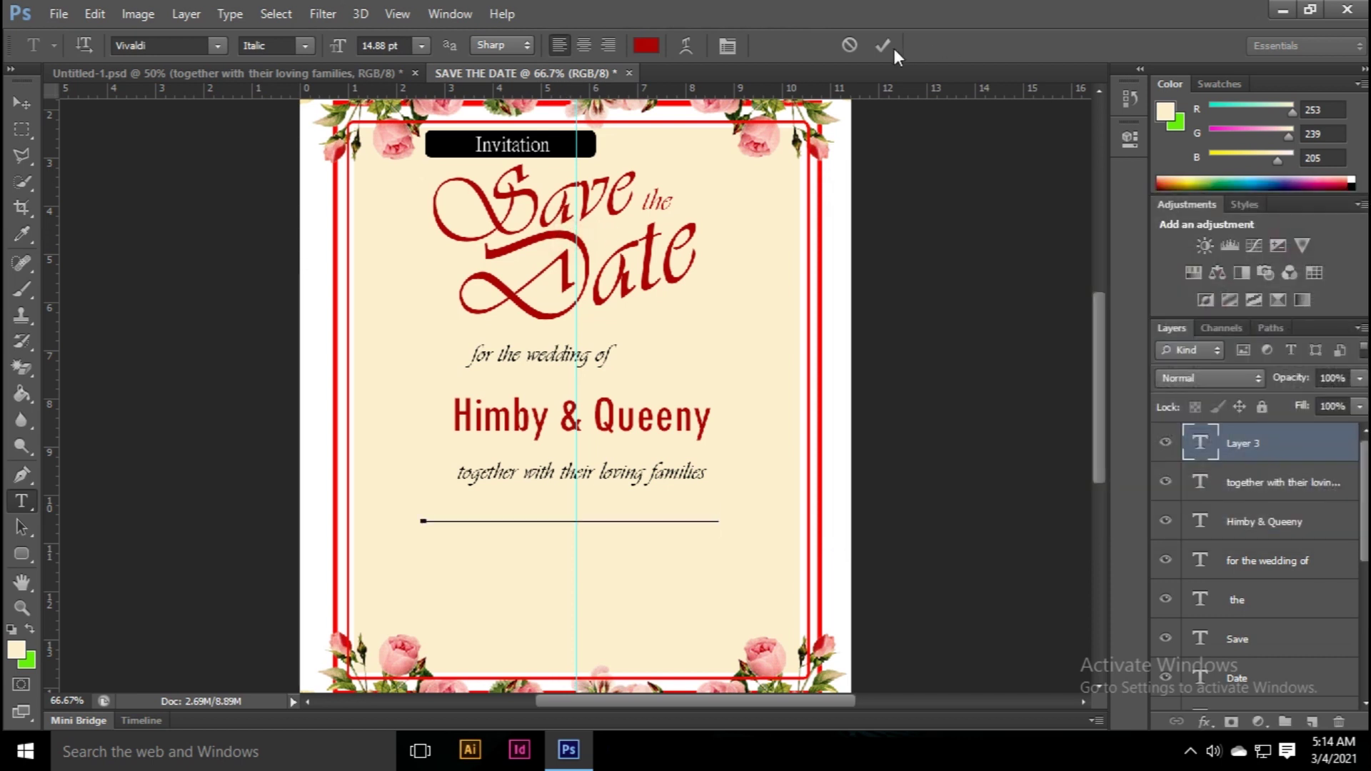
{"action": "left_click", "coordinate": [882, 47]}
Step: Recolour the dotted divider line to the red of the Date title
{"action": "left_click", "coordinate": [479, 552]}
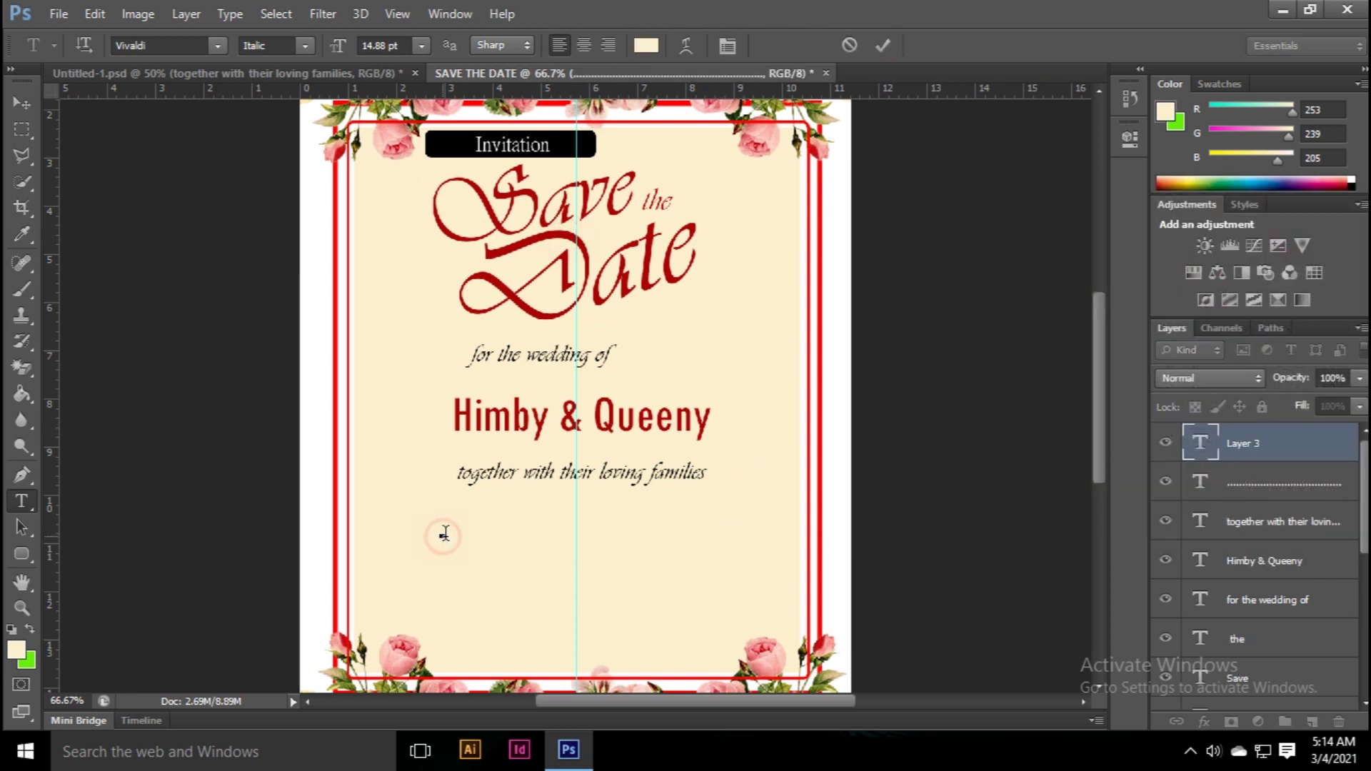
{"action": "key", "text": "Escape"}
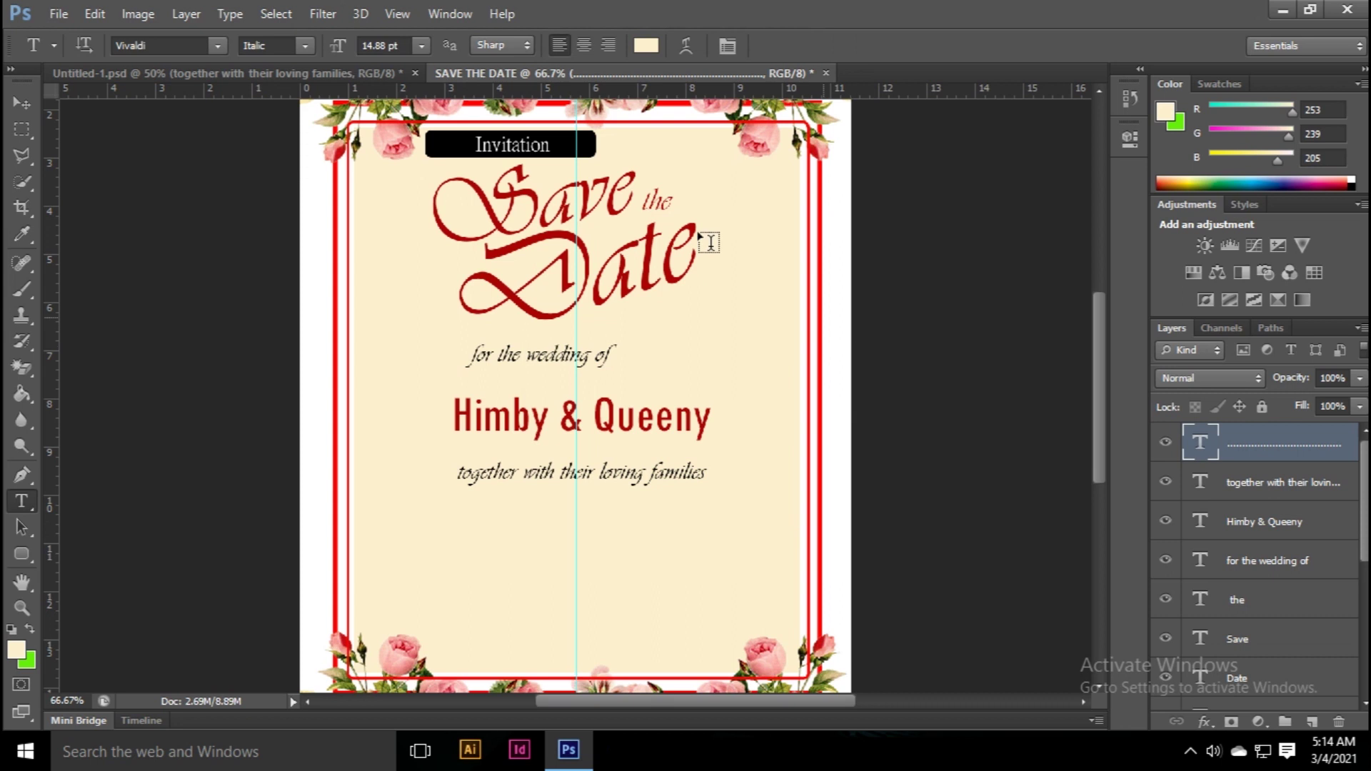
{"action": "left_click", "coordinate": [481, 545]}
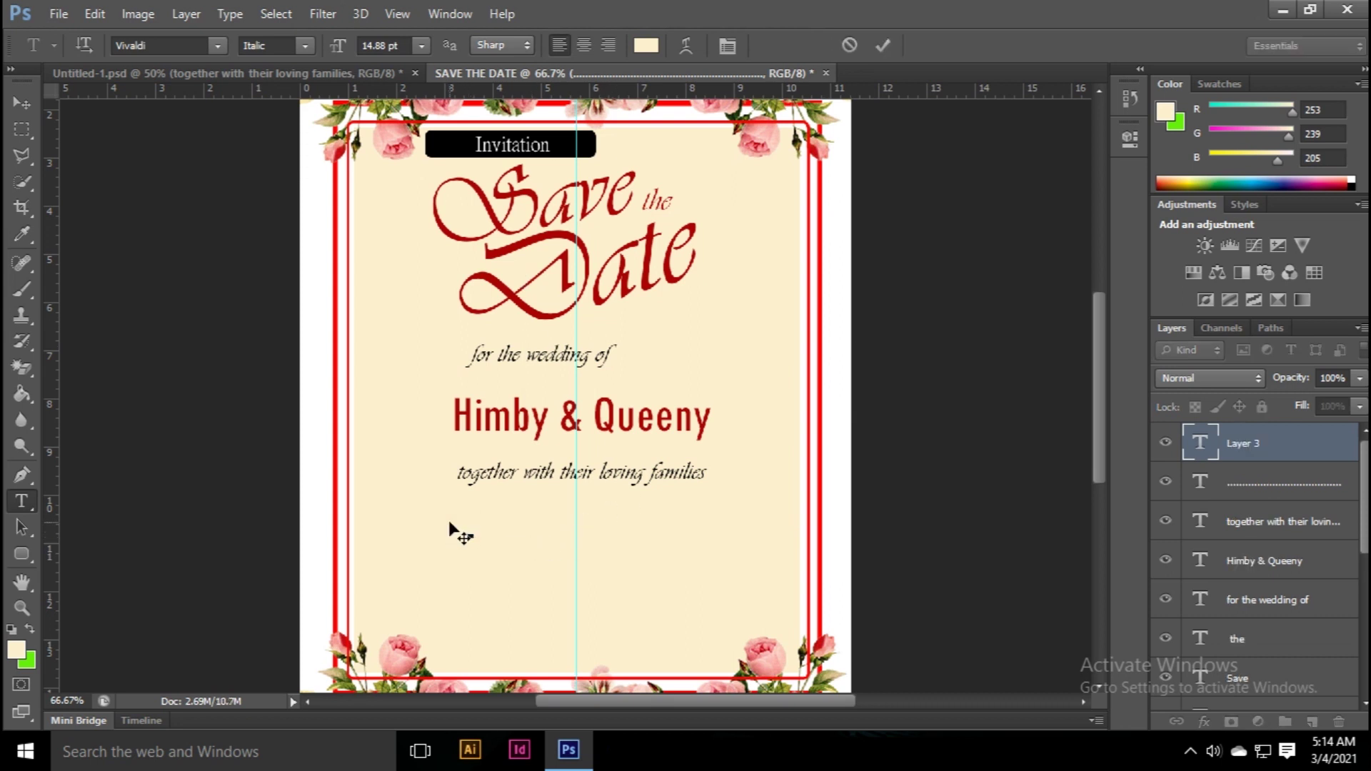
{"action": "left_click", "coordinate": [1244, 484]}
{"action": "left_click", "coordinate": [645, 45]}
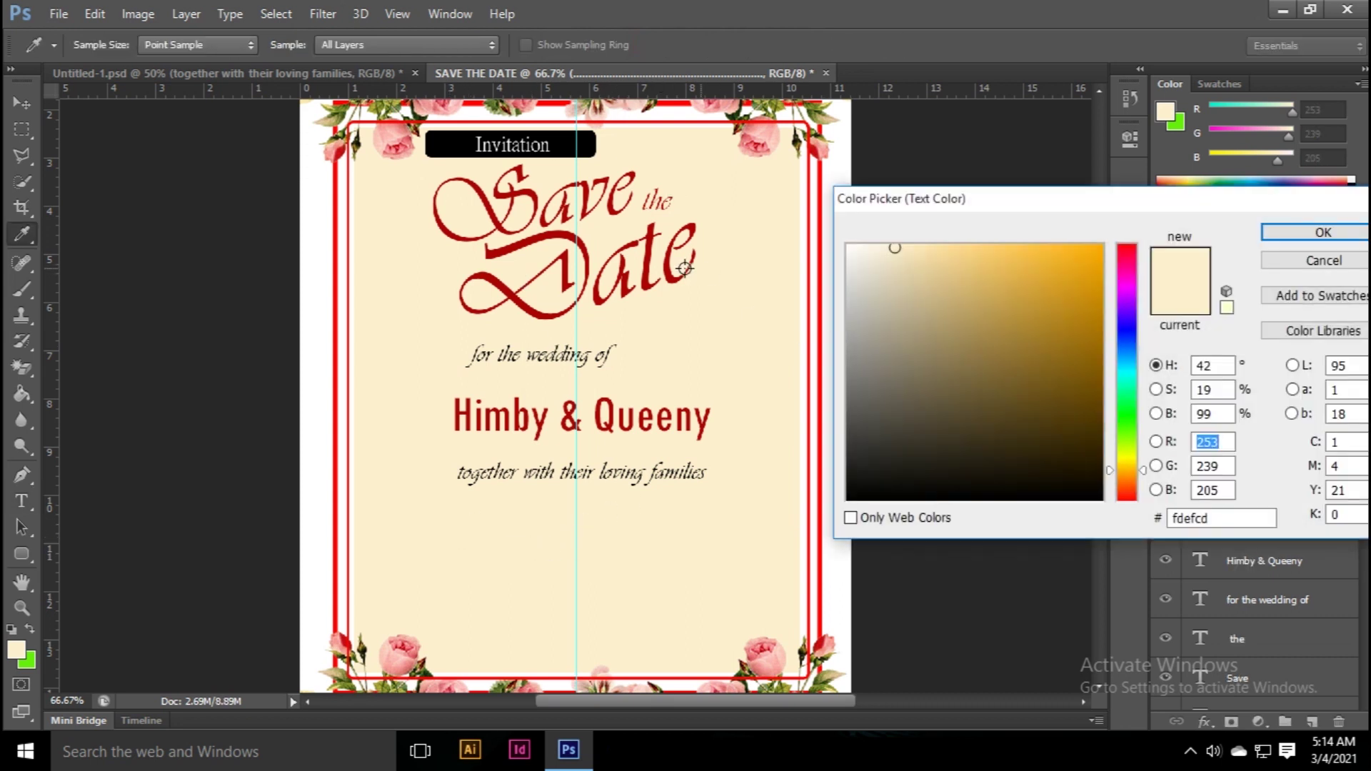
{"action": "left_click", "coordinate": [664, 275]}
{"action": "left_click", "coordinate": [1288, 240]}
{"action": "left_click", "coordinate": [25, 110]}
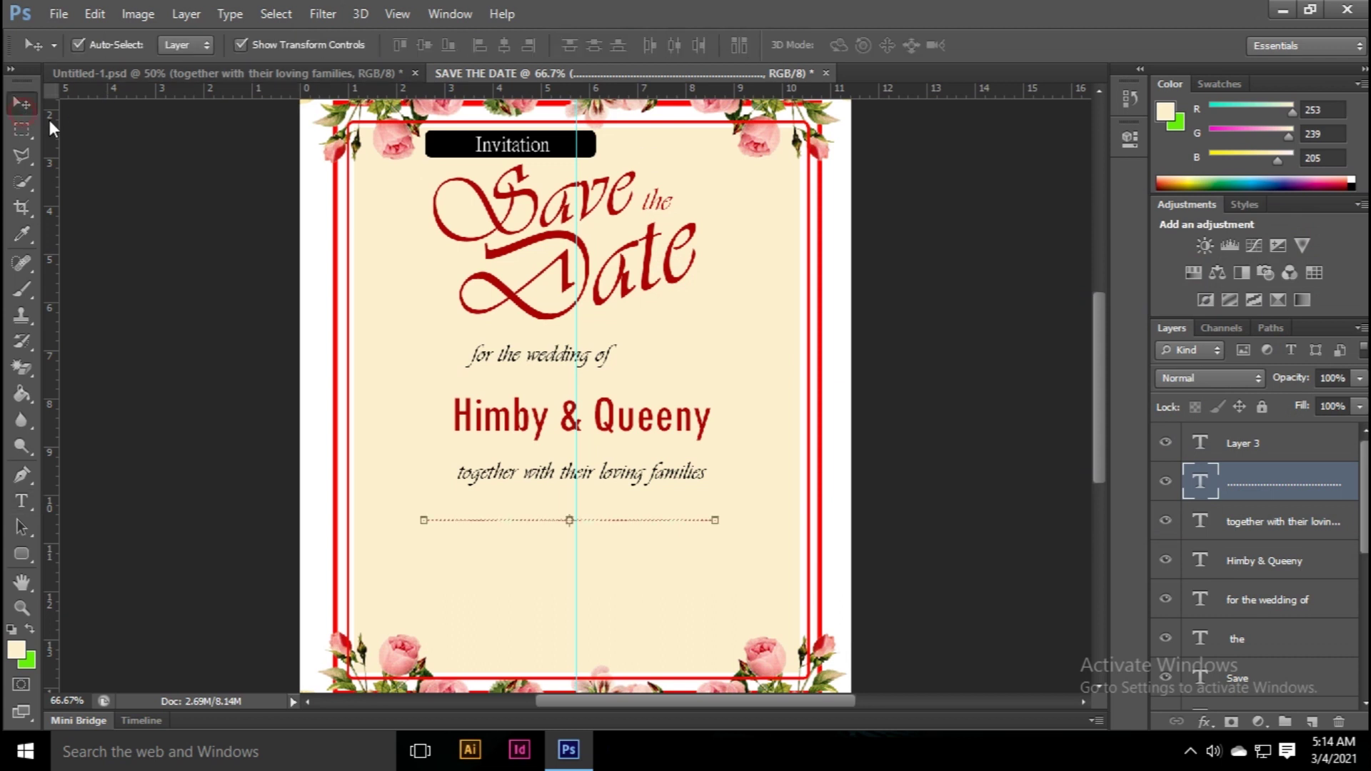
{"action": "left_click", "coordinate": [646, 532]}
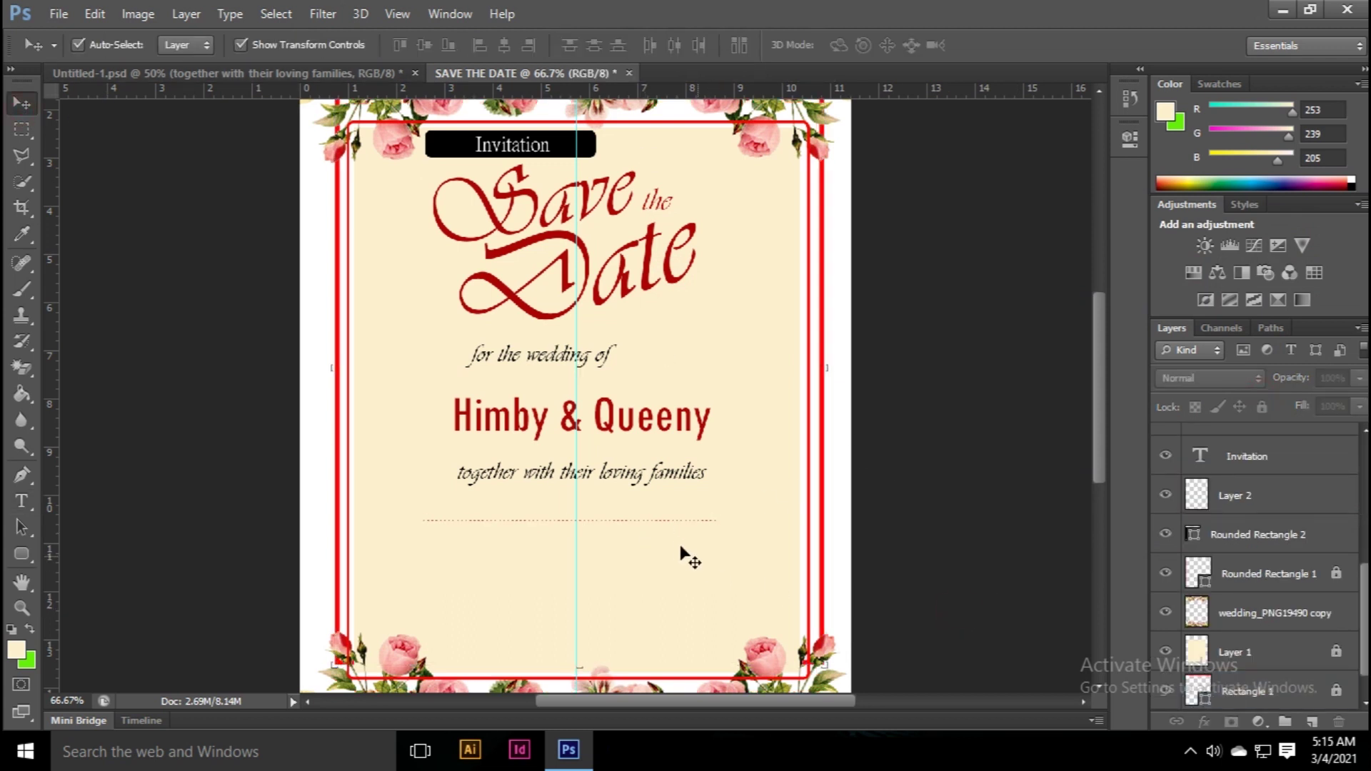
Step: Lock the Rectangle 1 layer completely
{"action": "scroll", "coordinate": [957, 550], "scroll_direction": "up", "scroll_amount": 2}
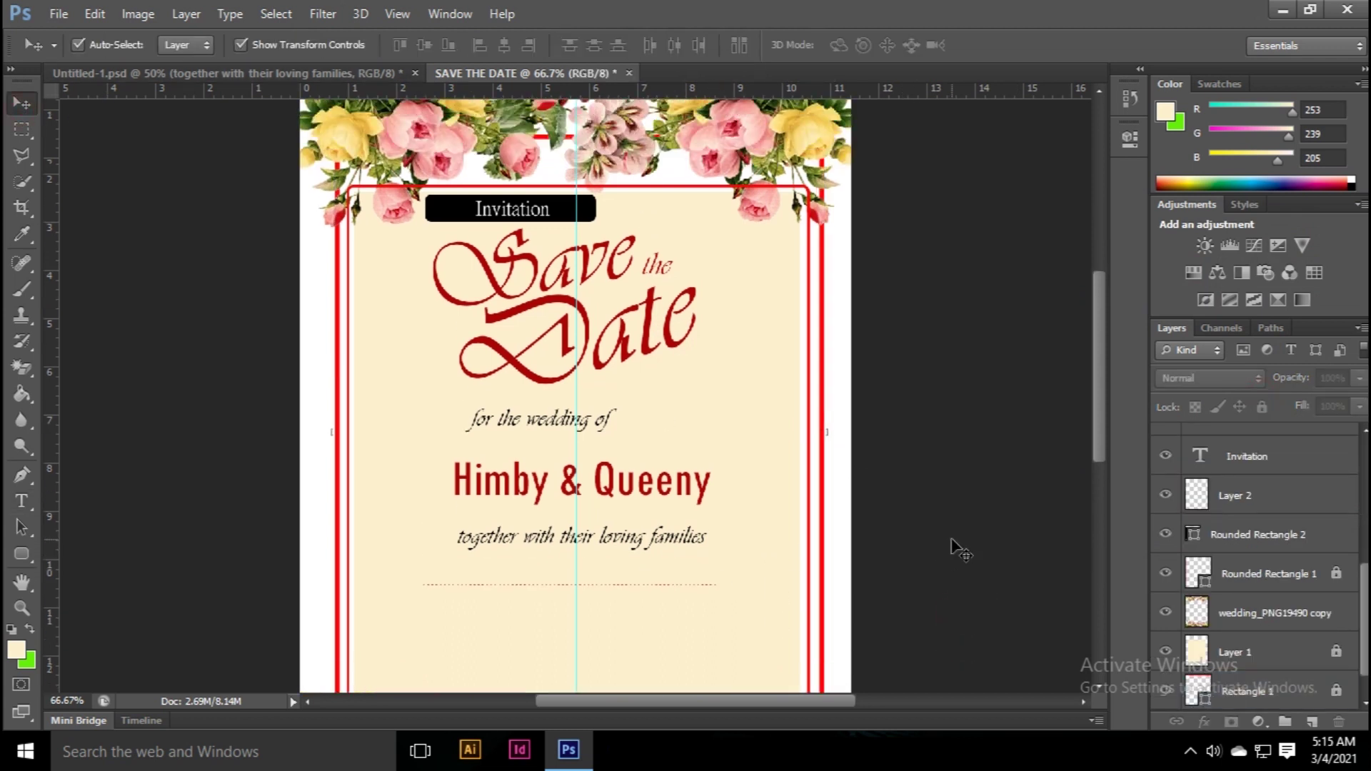
{"action": "scroll", "coordinate": [984, 550], "scroll_direction": "down", "scroll_amount": 2}
{"action": "scroll", "coordinate": [984, 550], "scroll_direction": "down", "scroll_amount": 2}
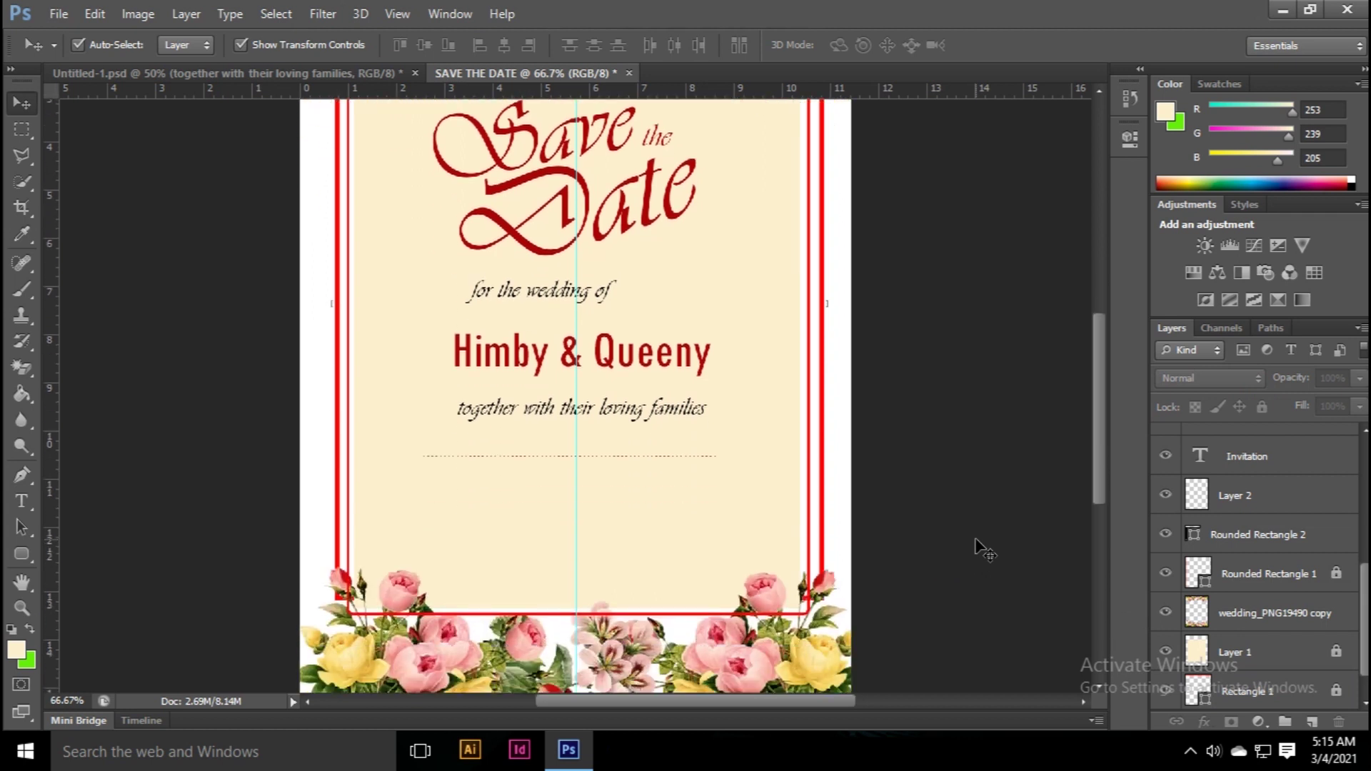
{"action": "key", "text": "alt+comma"}
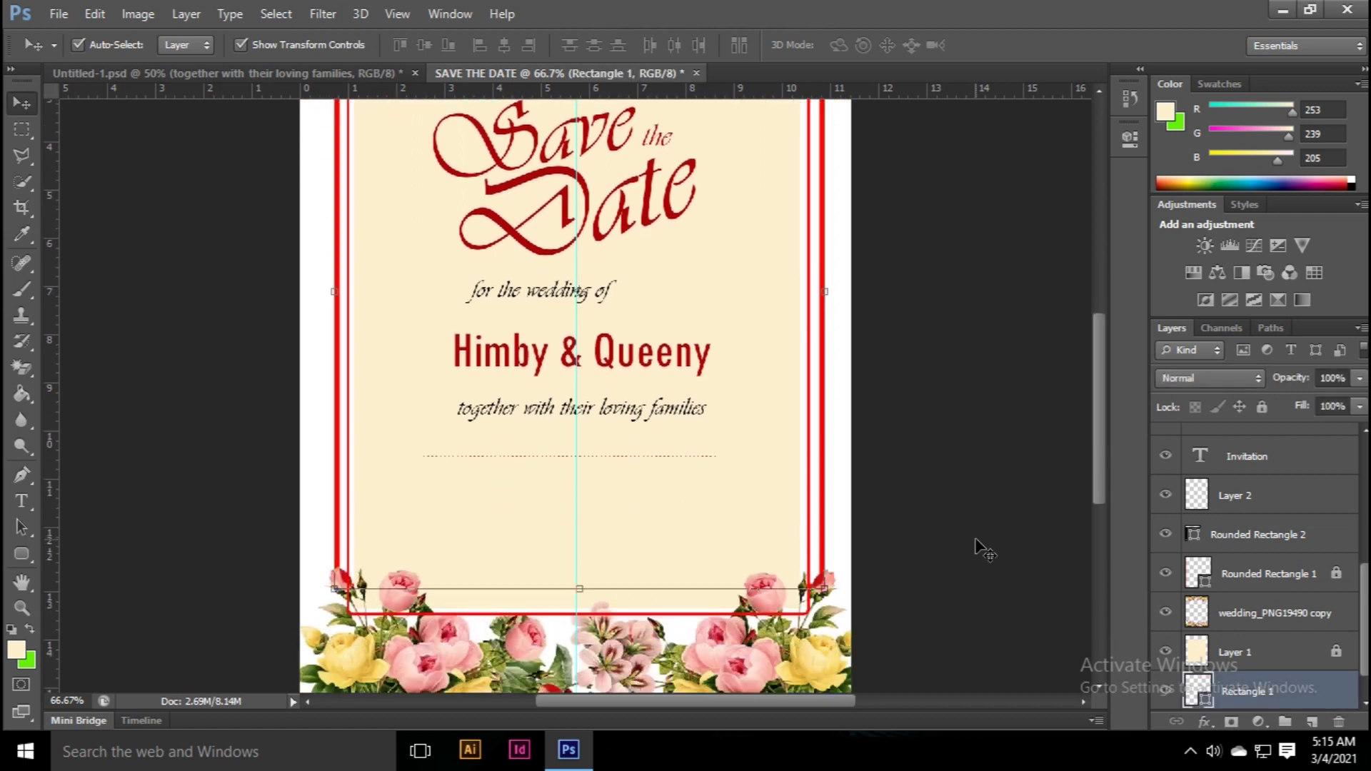
{"action": "key", "text": "ctrl+slash"}
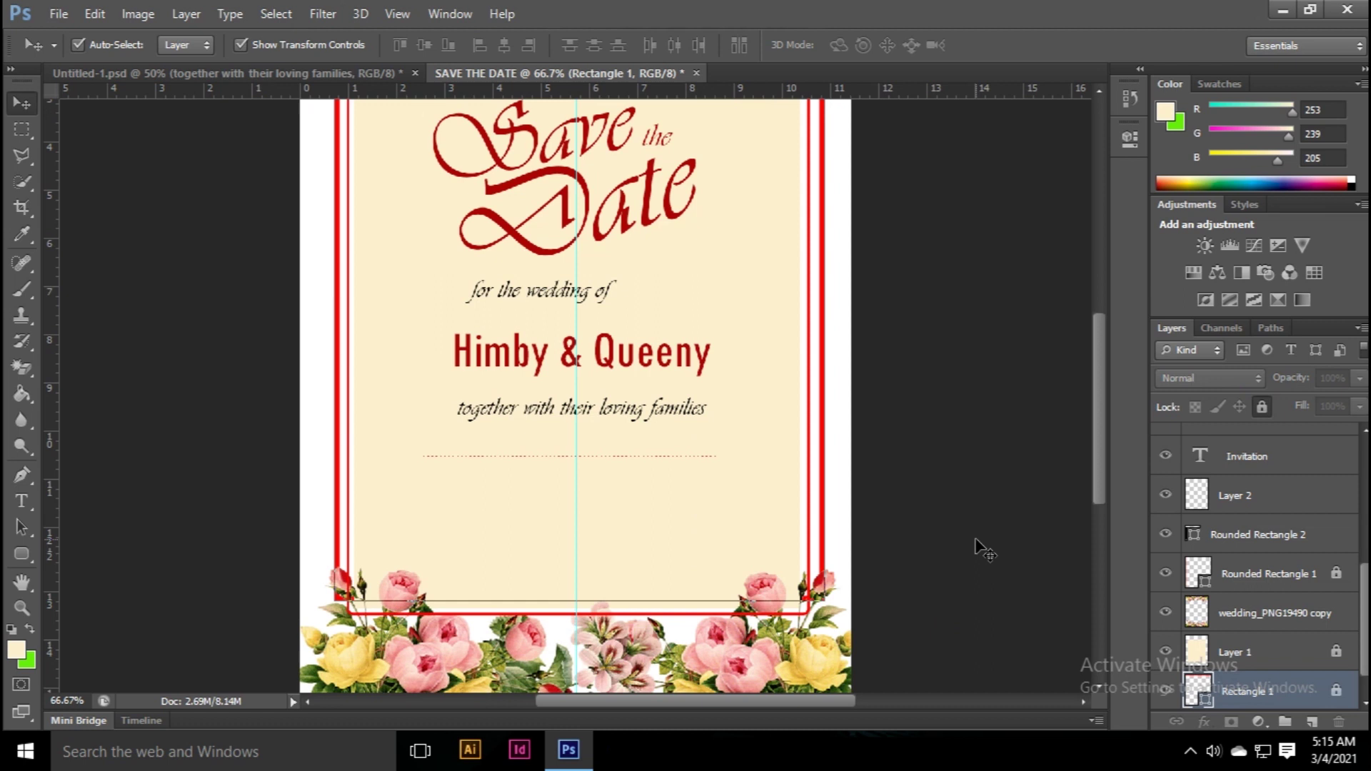
{"action": "key", "text": "alt+period"}
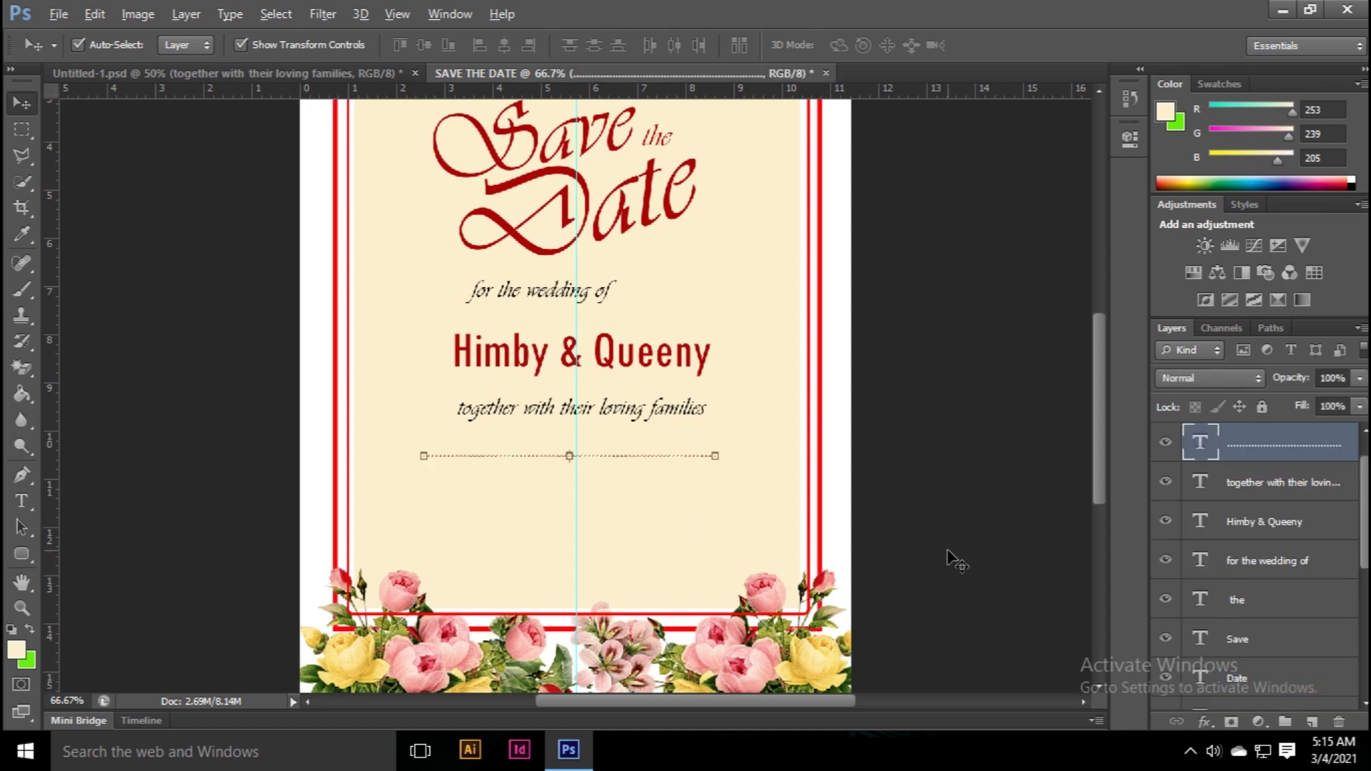
{"action": "left_click", "coordinate": [953, 556]}
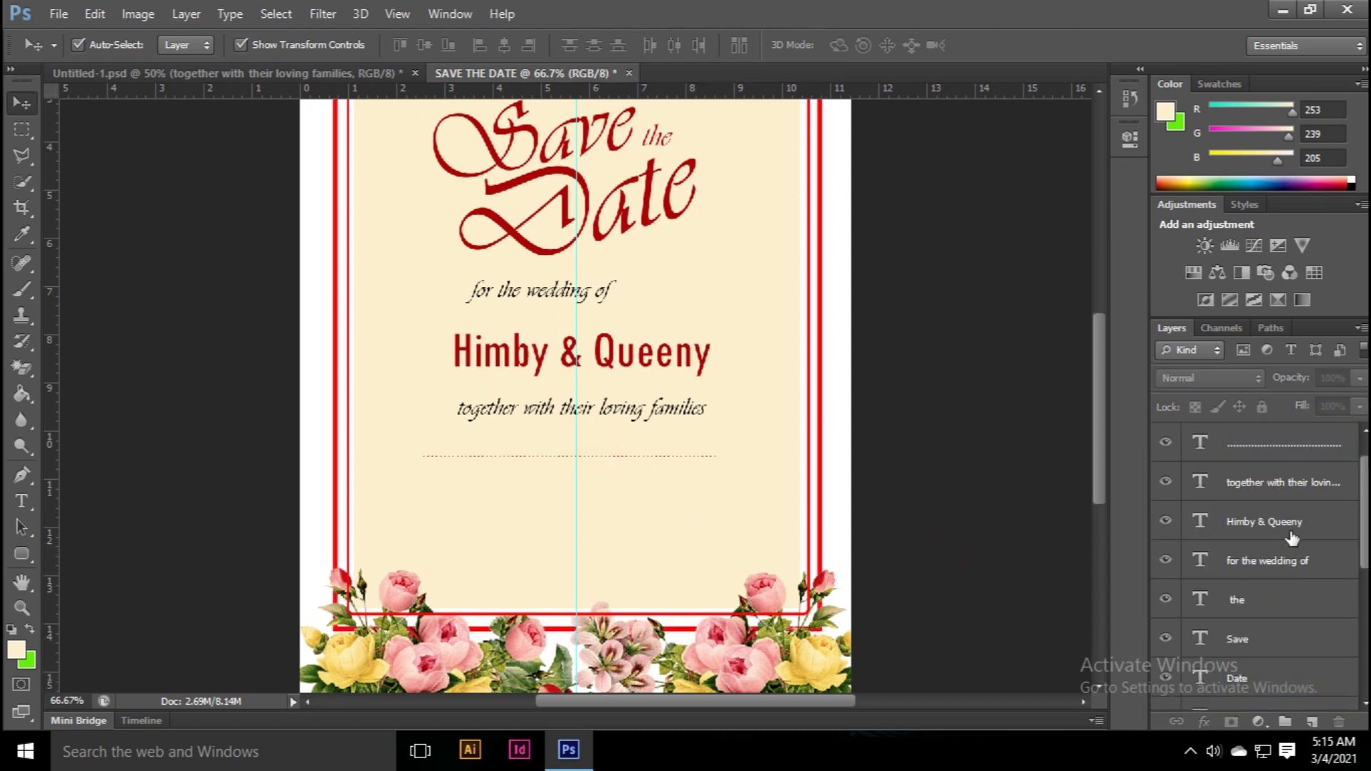
Step: Nudge the dotted divider up and right, above the families line
{"action": "left_click", "coordinate": [1257, 448]}
{"action": "key", "text": "Up"}
{"action": "key", "text": "Up"}
{"action": "key", "text": "Up"}
{"action": "key", "text": "Up"}
{"action": "key", "text": "Up"}
{"action": "key", "text": "Up"}
{"action": "key", "text": "Up"}
{"action": "key", "text": "Up"}
{"action": "key", "text": "Up"}
{"action": "key", "text": "Up"}
{"action": "key", "text": "Up"}
{"action": "key", "text": "Up"}
{"action": "key", "text": "Up"}
{"action": "key", "text": "Up"}
{"action": "key", "text": "Up"}
{"action": "key", "text": "Up"}
{"action": "key", "text": "Up"}
{"action": "key", "text": "Up"}
{"action": "key", "text": "Up"}
{"action": "key", "text": "Up"}
{"action": "key", "text": "Up"}
{"action": "key", "text": "Up"}
{"action": "key", "text": "Up"}
{"action": "key", "text": "Up"}
{"action": "key", "text": "Up"}
{"action": "key", "text": "Up"}
{"action": "key", "text": "Up"}
{"action": "key", "text": "Right"}
{"action": "key", "text": "Right"}
{"action": "key", "text": "Right"}
{"action": "key", "text": "Right"}
{"action": "key", "text": "Right"}
{"action": "key", "text": "Right"}
{"action": "key", "text": "Right"}
{"action": "key", "text": "Right"}
{"action": "key", "text": "Right"}
{"action": "left_click", "coordinate": [986, 395]}
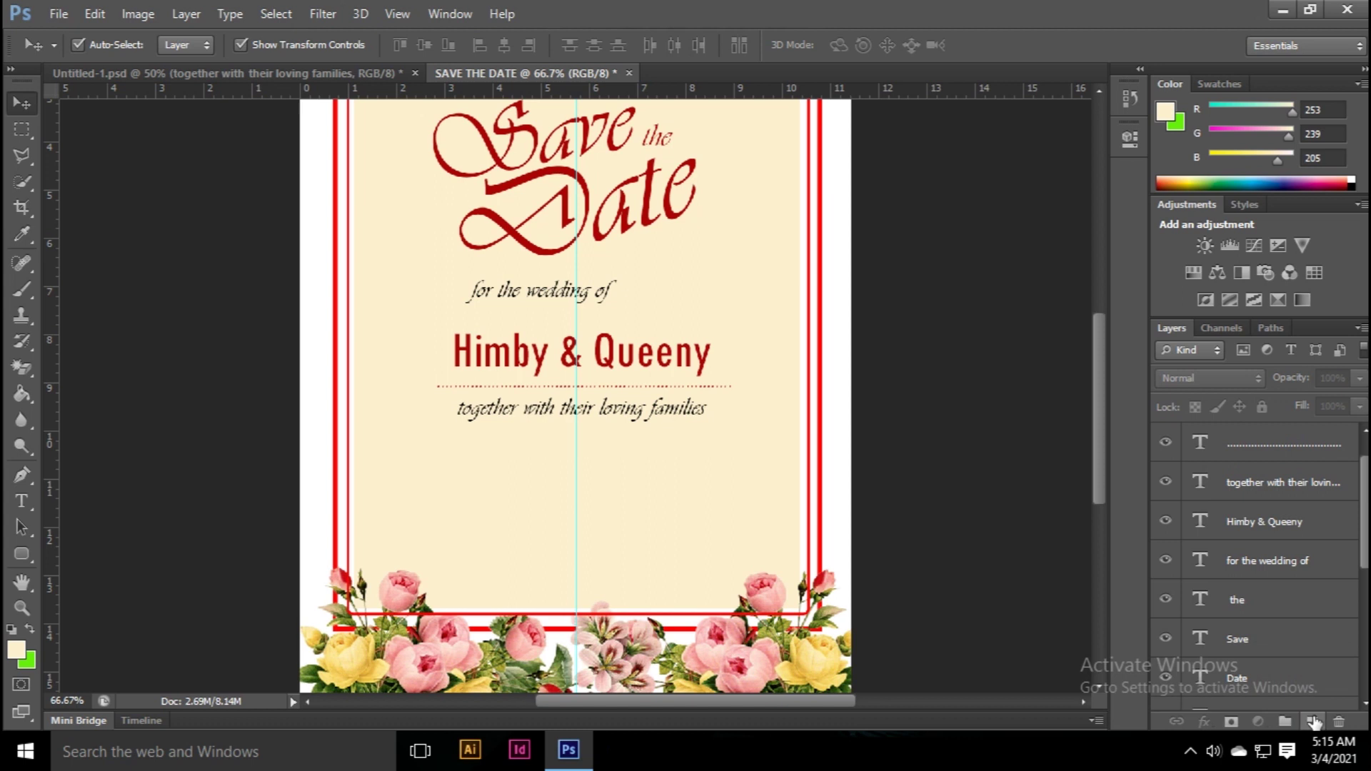
Step: Duplicate the dotted divider and move the copy below the families line
{"action": "left_click_drag", "start_coordinate": [1291, 451], "coordinate": [1312, 721]}
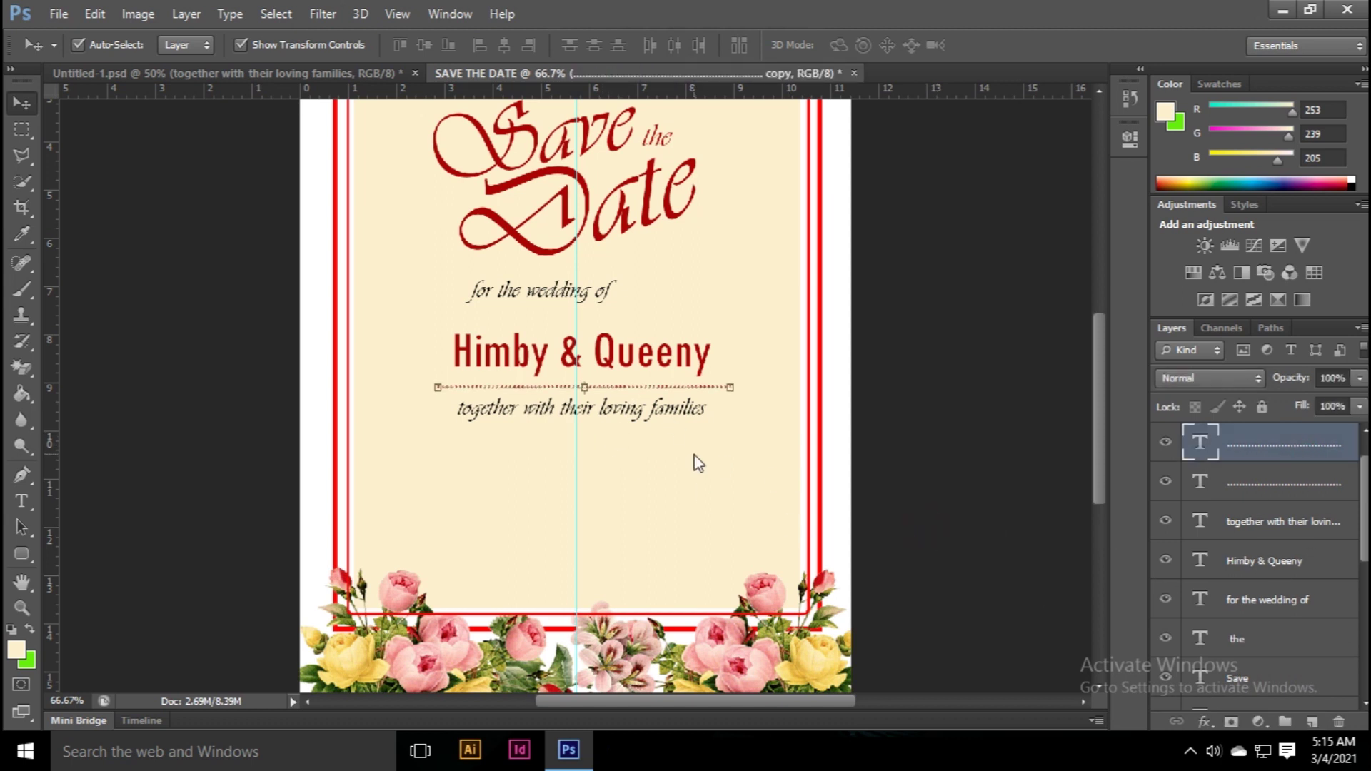
{"action": "key", "text": "shift+Down"}
{"action": "key", "text": "shift+Down"}
{"action": "key", "text": "shift+Down"}
{"action": "key", "text": "Up"}
{"action": "key", "text": "Up"}
{"action": "key", "text": "Up"}
{"action": "key", "text": "Up"}
{"action": "key", "text": "Up"}
{"action": "key", "text": "Up"}
{"action": "key", "text": "Up"}
{"action": "key", "text": "Up"}
{"action": "key", "text": "Up"}
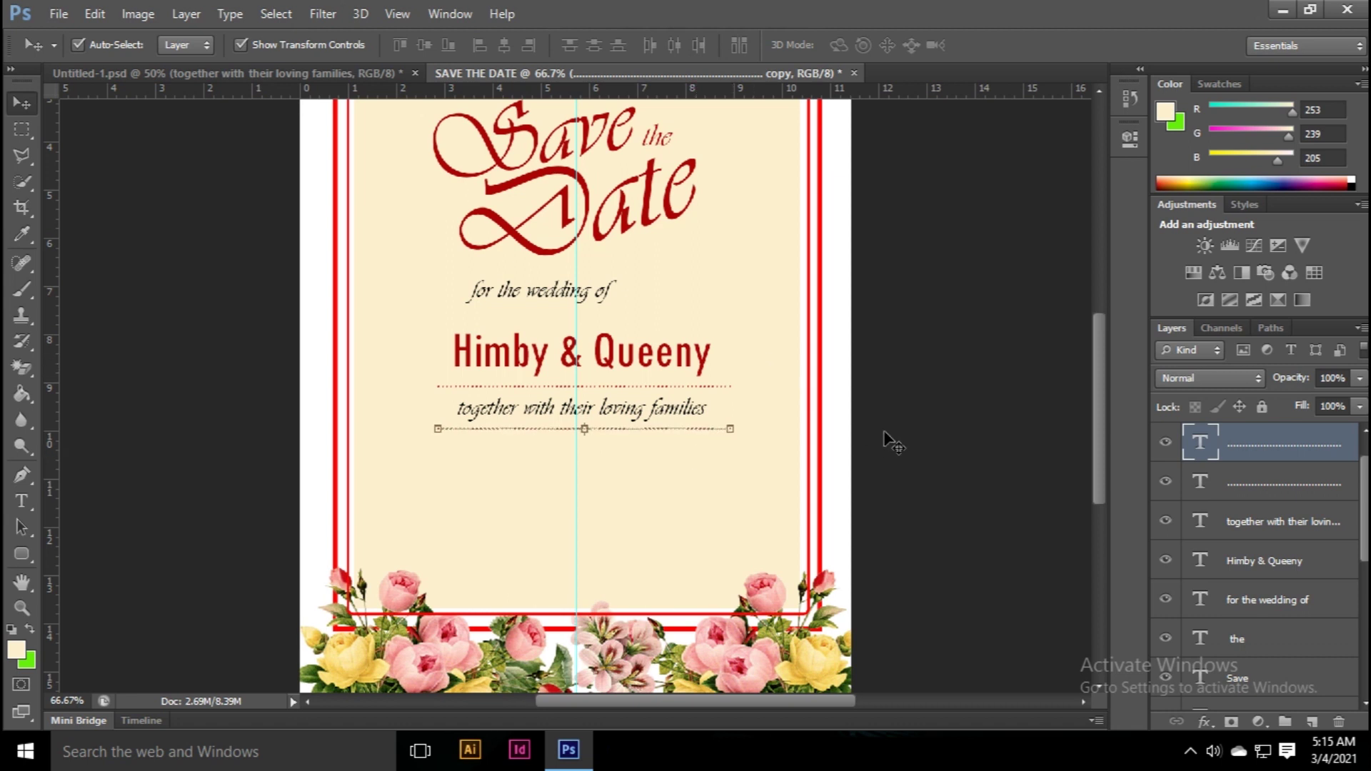
{"action": "left_click", "coordinate": [936, 440]}
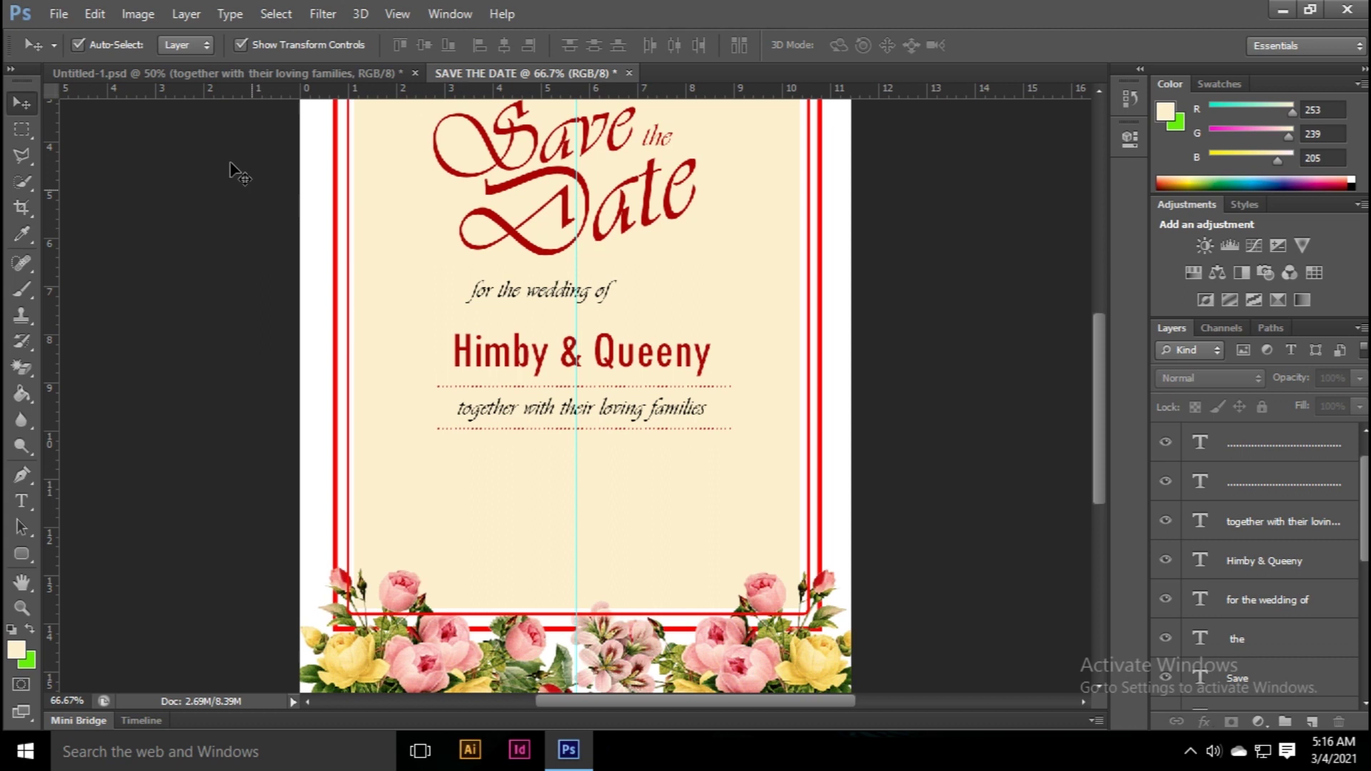
Step: Compare the card against the Untitled-1 reference design
{"action": "left_click", "coordinate": [230, 75]}
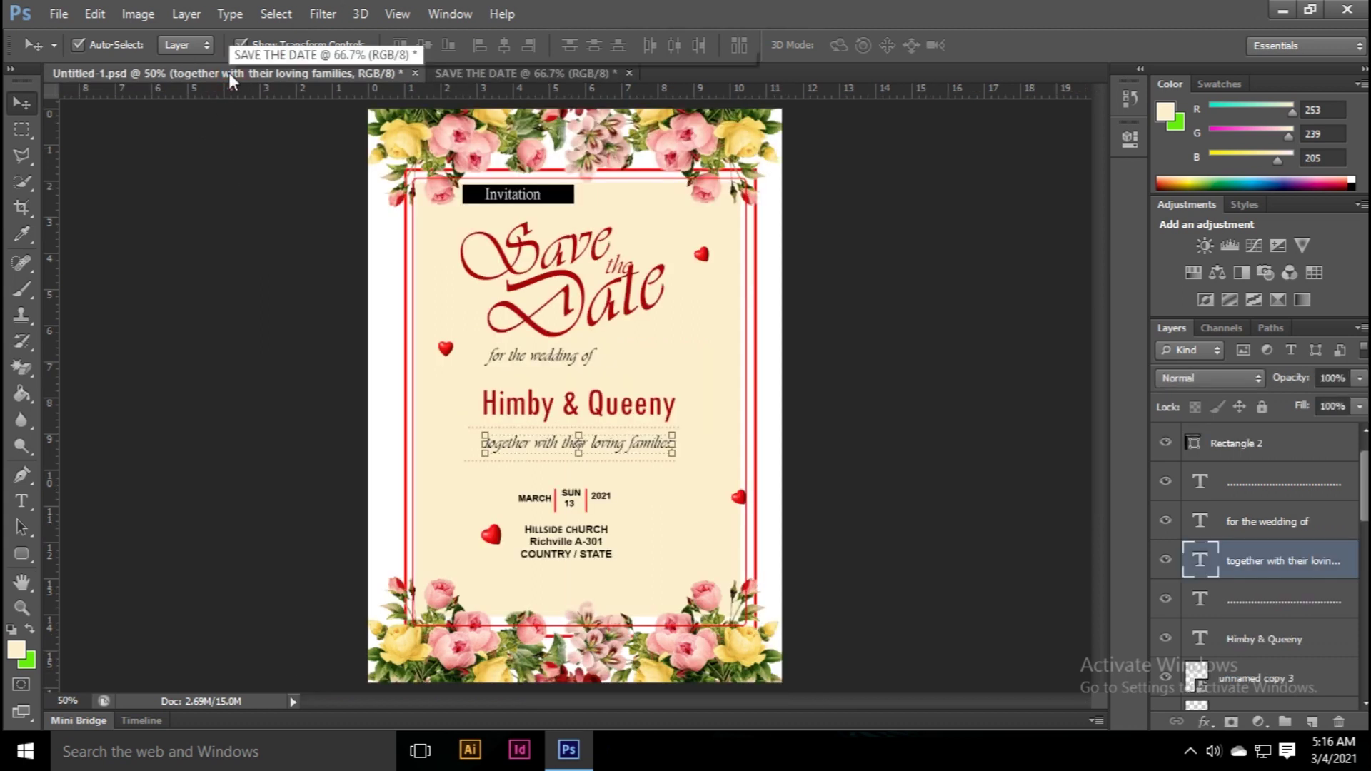
{"action": "left_click", "coordinate": [479, 72]}
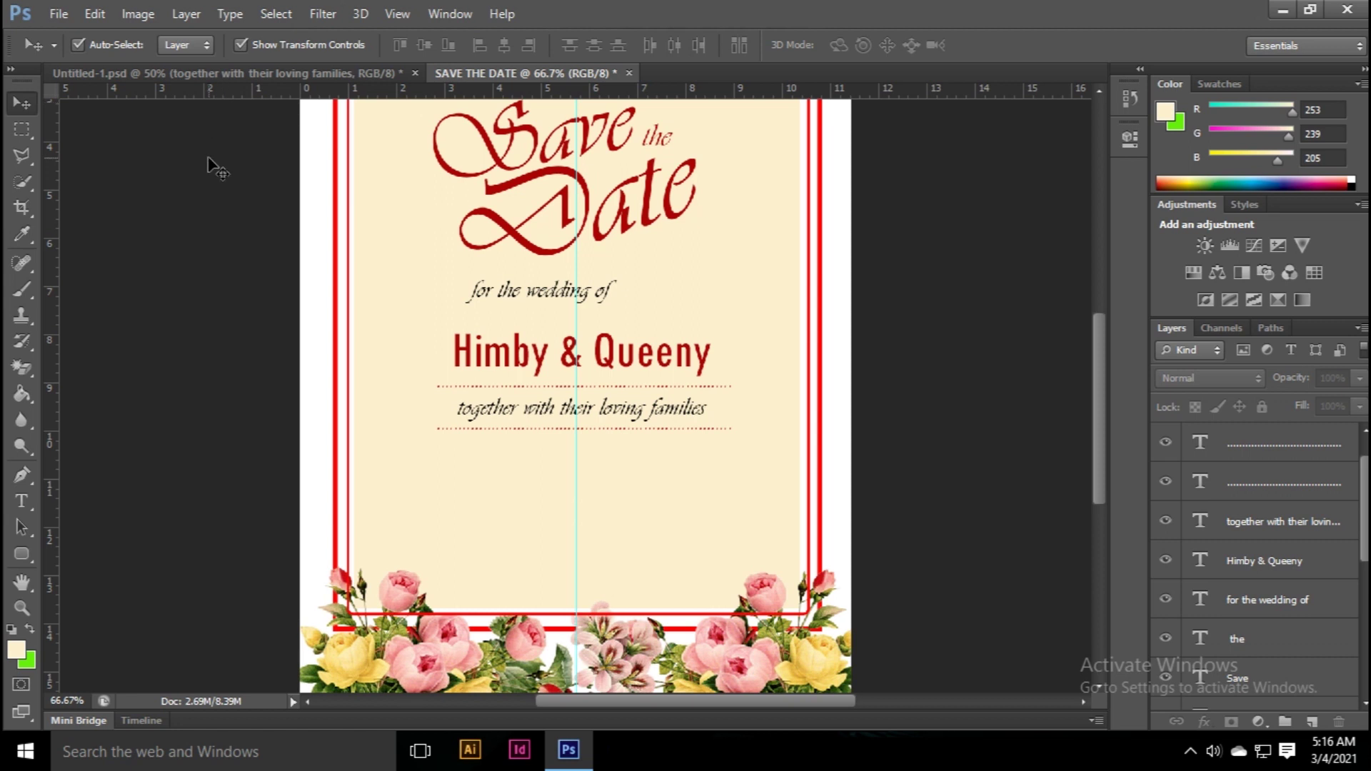
{"action": "left_click", "coordinate": [186, 72]}
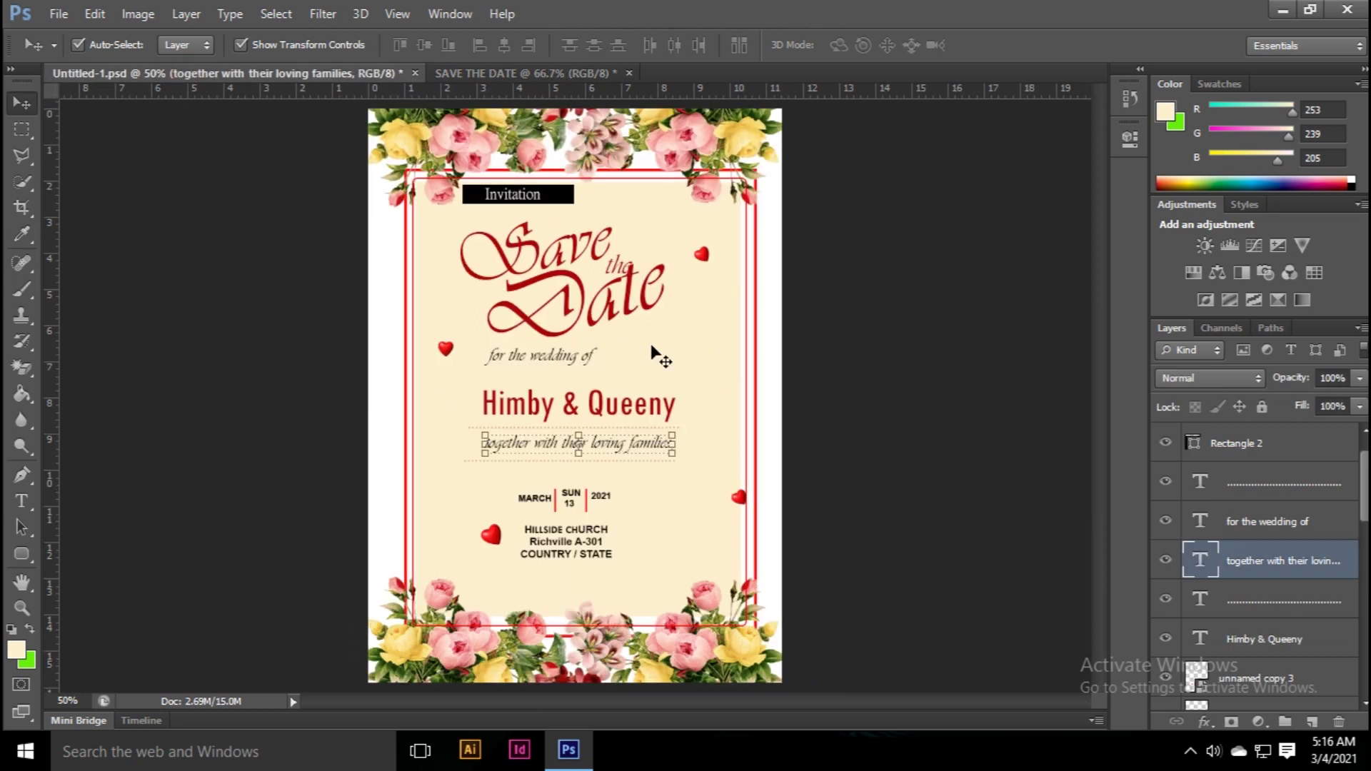
Step: Drag the MARCH | SUN 13 | 2021 date block onto the card below the dividers
{"action": "left_click", "coordinate": [861, 417]}
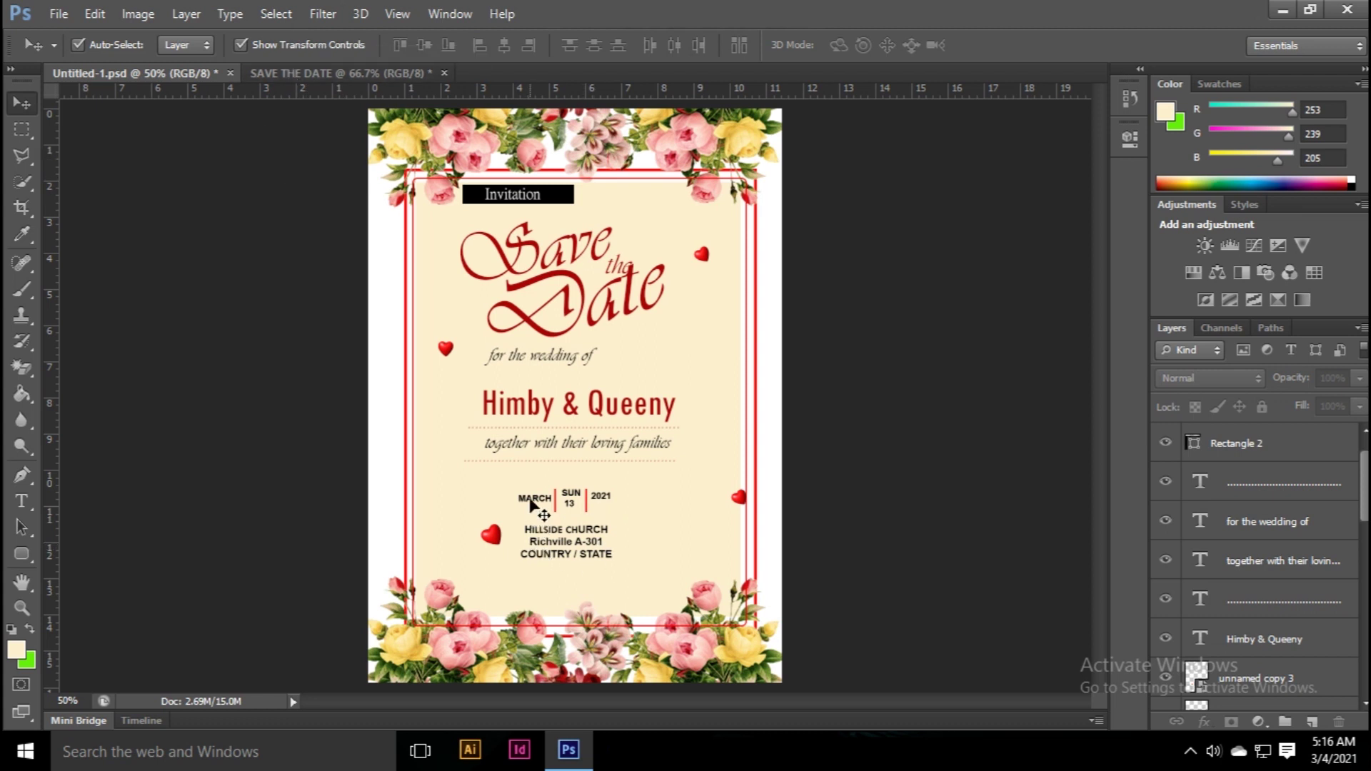
{"action": "mouse_move", "coordinate": [532, 502]}
{"action": "left_mouse_down"}
{"action": "mouse_move", "coordinate": [373, 77]}
{"action": "mouse_move", "coordinate": [579, 452]}
{"action": "mouse_move", "coordinate": [618, 478]}
{"action": "mouse_move", "coordinate": [520, 476]}
{"action": "left_mouse_up"}
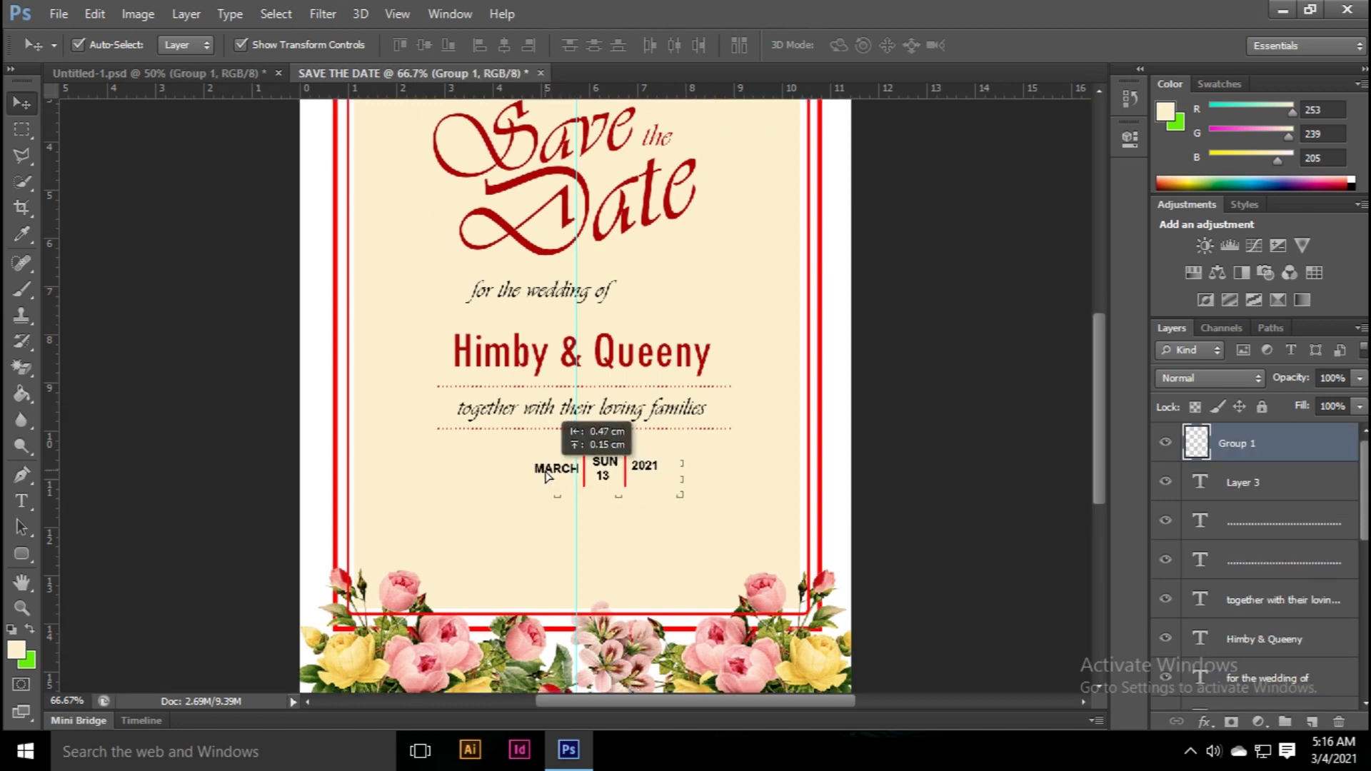
{"action": "left_click_drag", "start_coordinate": [520, 476], "coordinate": [520, 476]}
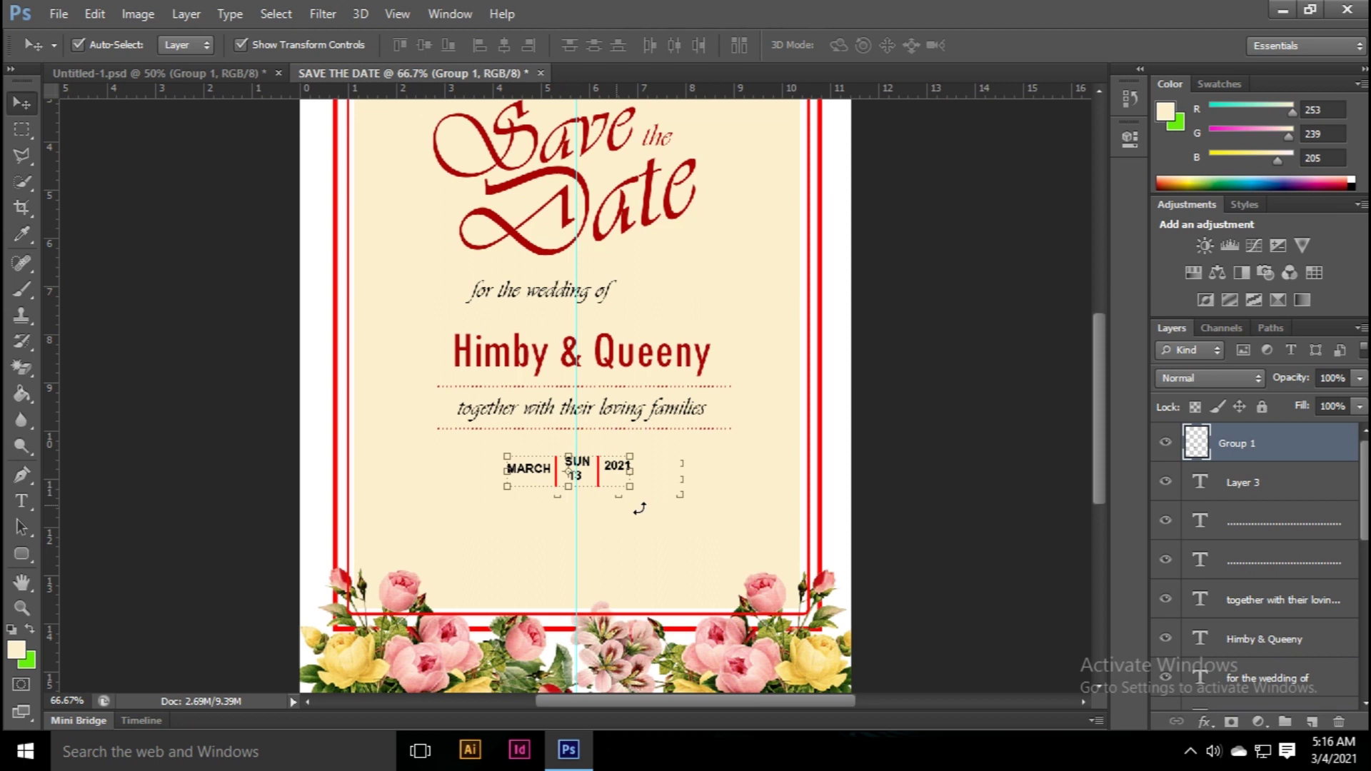
Step: Fine-tune the date block's position: left, down, then up and right
{"action": "key", "text": "Left"}
{"action": "key", "text": "Left"}
{"action": "key", "text": "Left"}
{"action": "key", "text": "Left"}
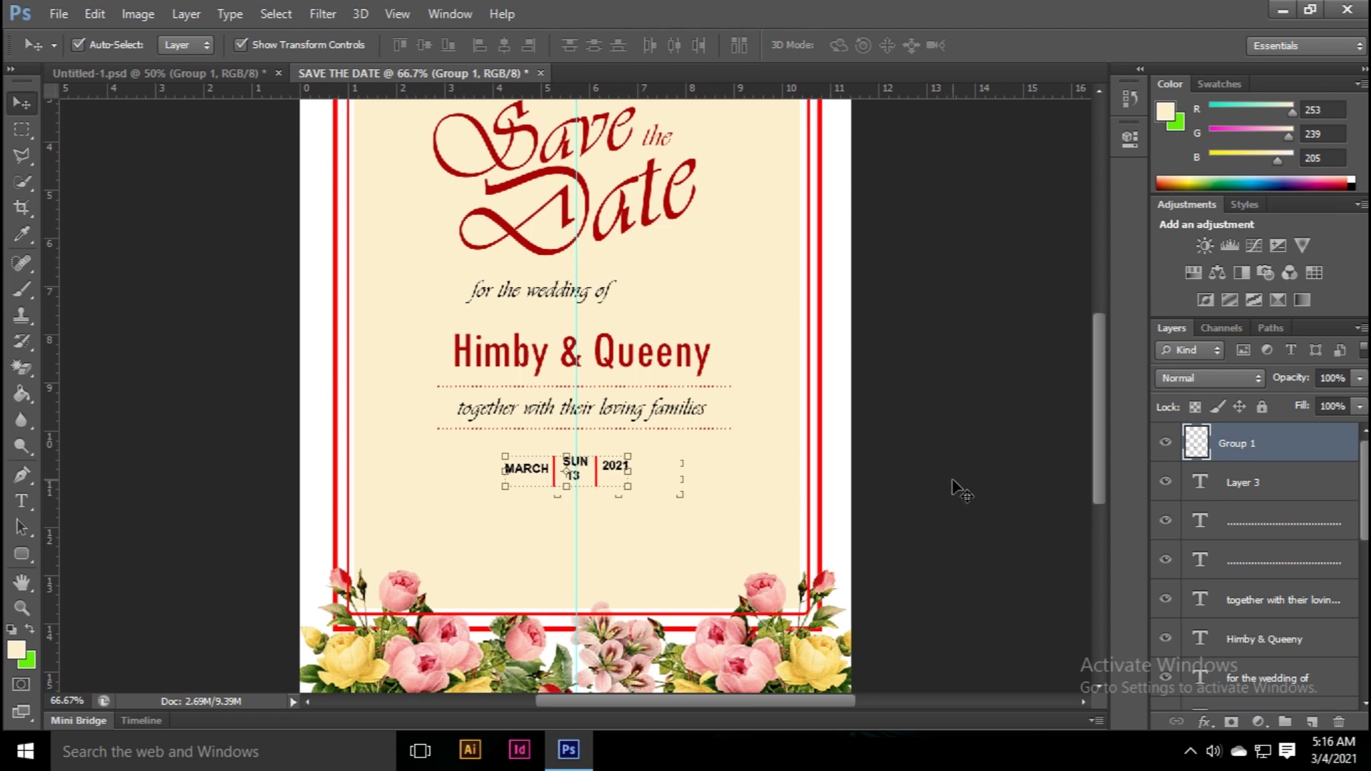
{"action": "key", "text": "Down"}
{"action": "key", "text": "Down"}
{"action": "key", "text": "Down"}
{"action": "key", "text": "Down"}
{"action": "key", "text": "Down"}
{"action": "key", "text": "Down"}
{"action": "key", "text": "Down"}
{"action": "key", "text": "Down"}
{"action": "key", "text": "Down"}
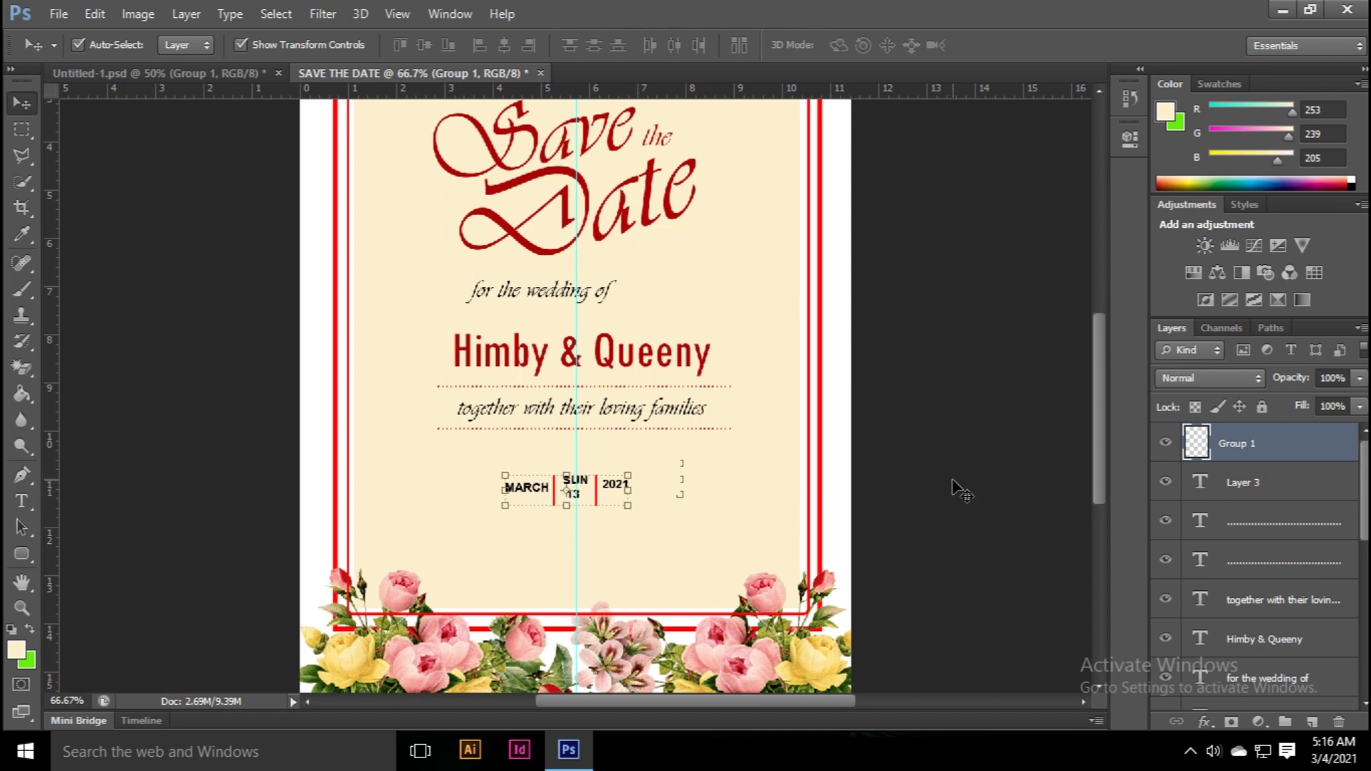
{"action": "key", "text": "Down"}
{"action": "key", "text": "Down"}
{"action": "key", "text": "Down"}
{"action": "key", "text": "Up"}
{"action": "key", "text": "Up"}
{"action": "key", "text": "Up"}
{"action": "key", "text": "Up"}
{"action": "key", "text": "Up"}
{"action": "key", "text": "Up"}
{"action": "key", "text": "Right"}
{"action": "key", "text": "Right"}
{"action": "key", "text": "Up"}
{"action": "key", "text": "Up"}
{"action": "key", "text": "Up"}
{"action": "key", "text": "Right"}
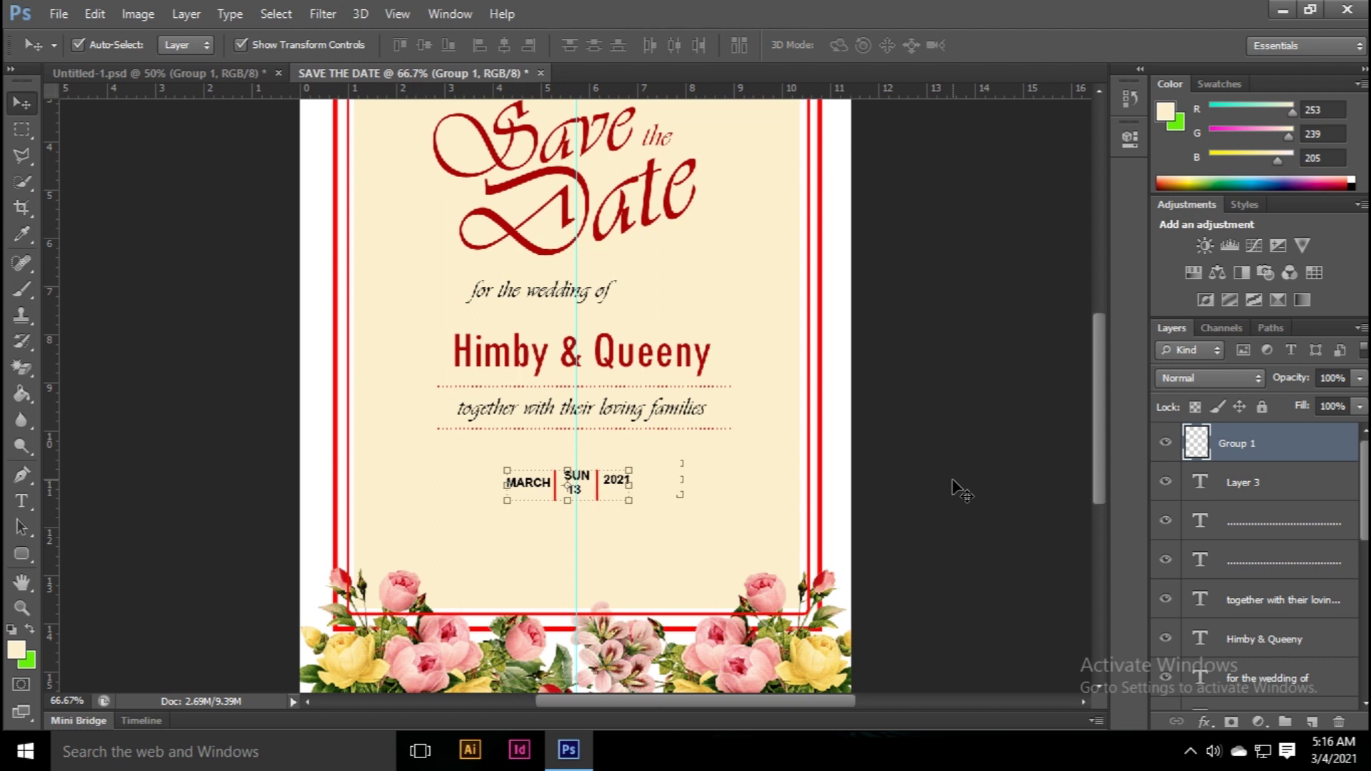
{"action": "key", "text": "Up"}
{"action": "key", "text": "Up"}
{"action": "key", "text": "Up"}
{"action": "left_click", "coordinate": [960, 493]}
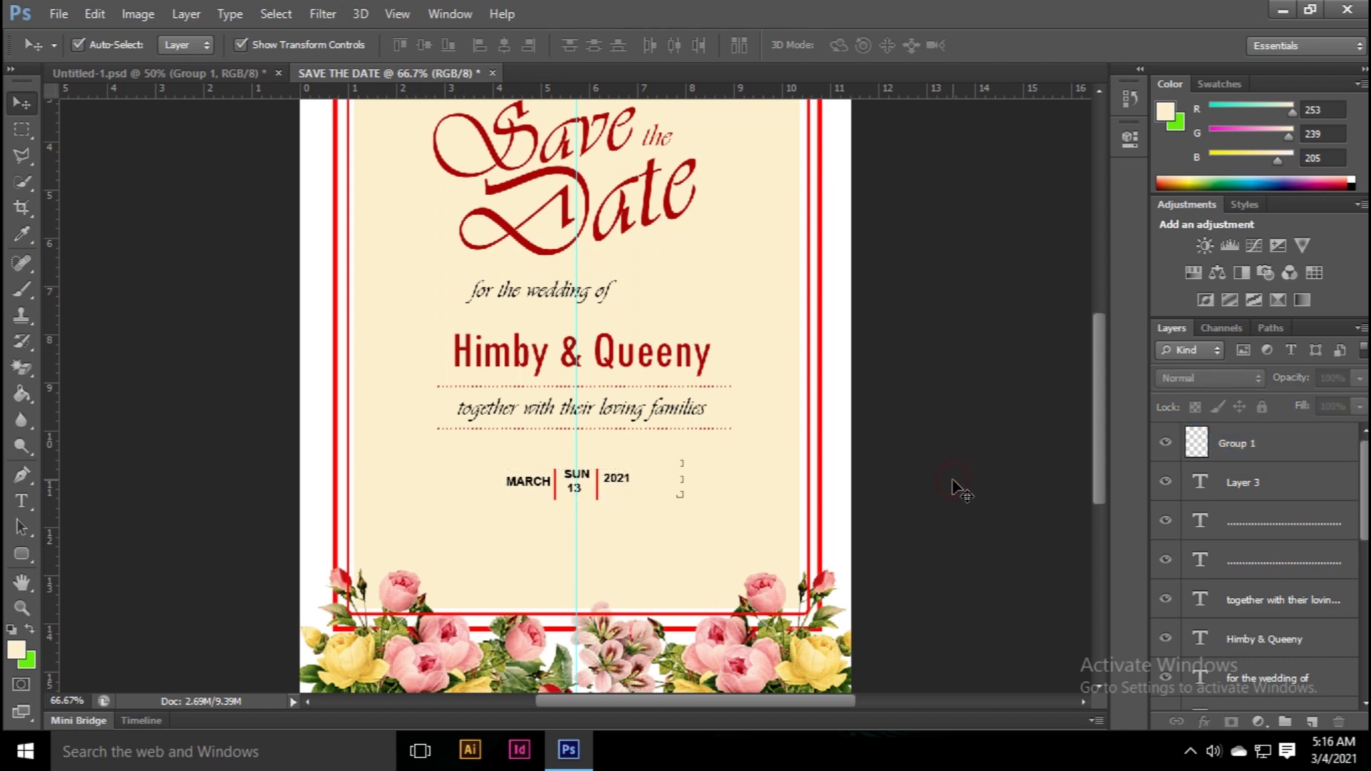
{"action": "left_click", "coordinate": [224, 74]}
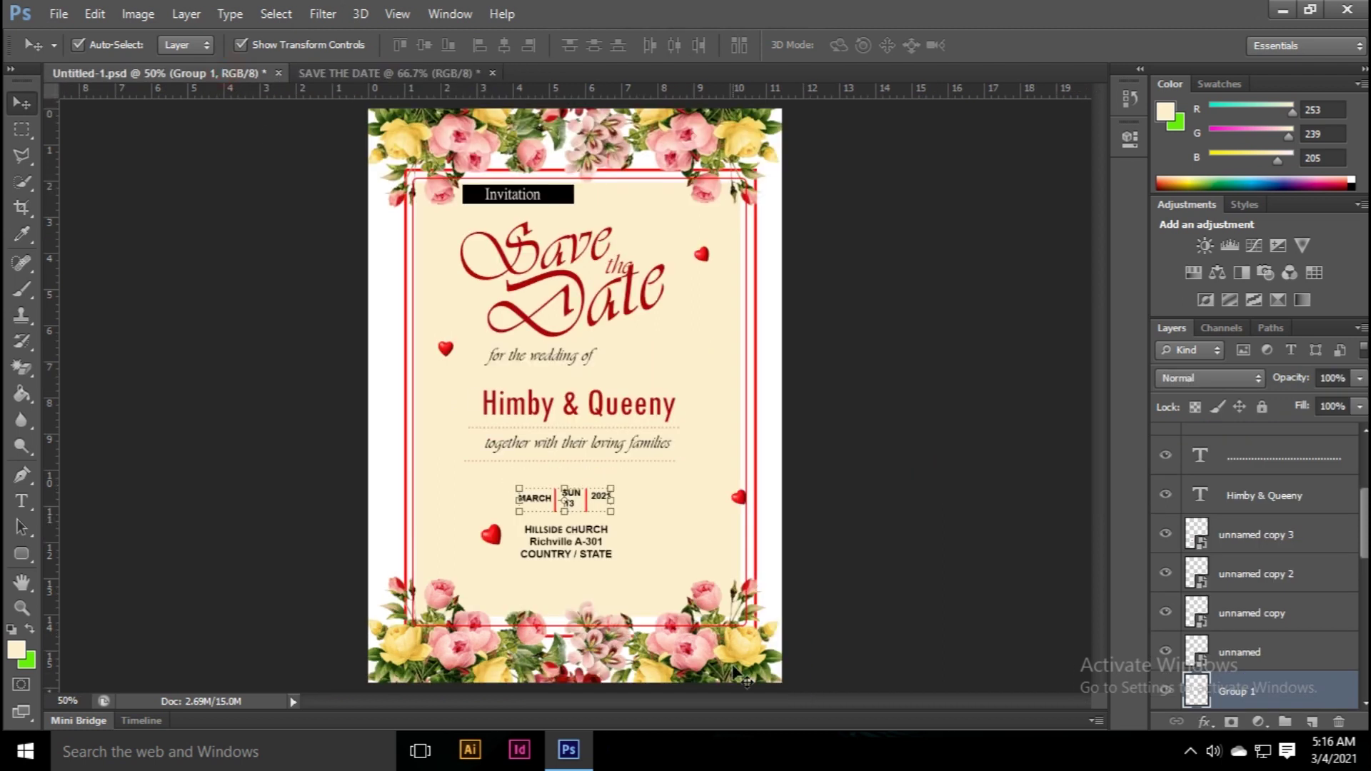
Step: Drag the HILLSIDE CHURCH address onto the card and nudge it right and down
{"action": "left_click", "coordinate": [590, 554]}
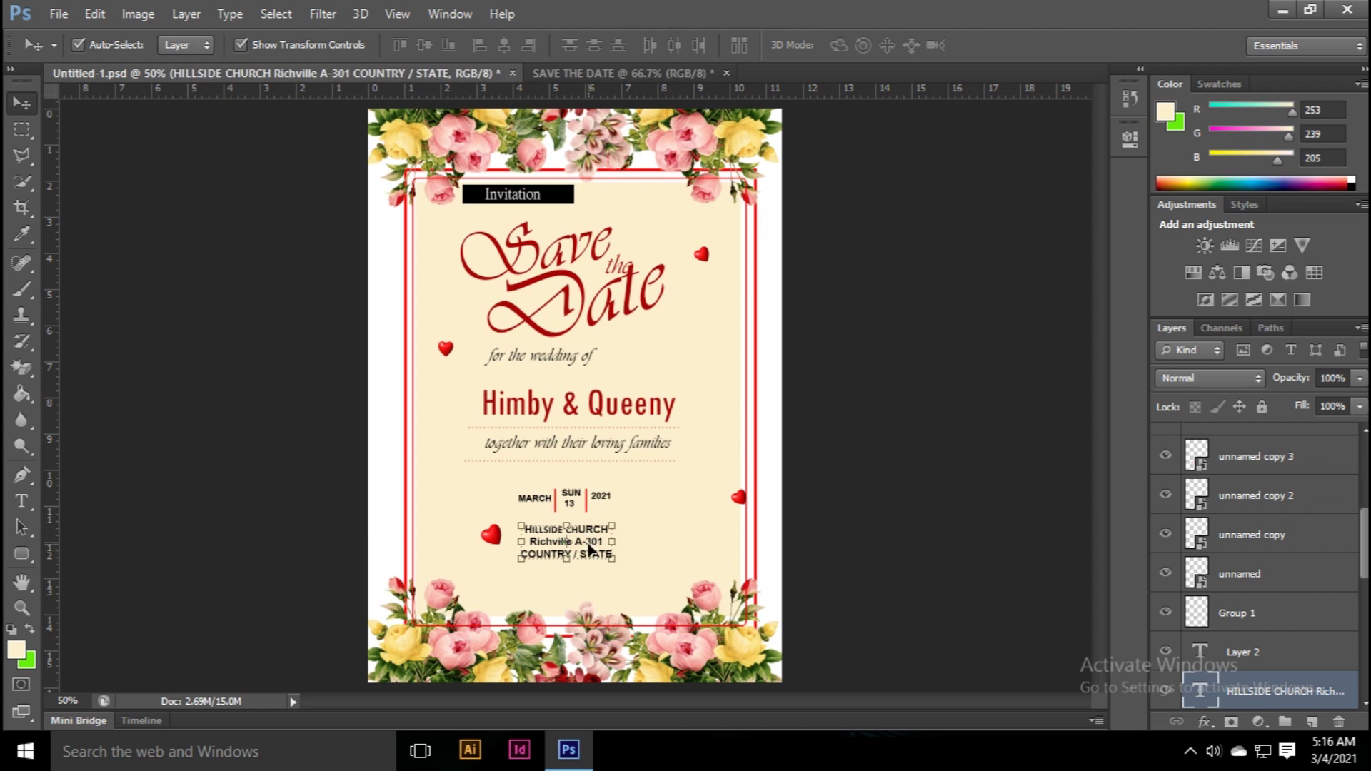
{"action": "mouse_move", "coordinate": [582, 549]}
{"action": "left_mouse_down"}
{"action": "mouse_move", "coordinate": [571, 79]}
{"action": "mouse_move", "coordinate": [637, 520]}
{"action": "mouse_move", "coordinate": [571, 526]}
{"action": "left_mouse_up"}
{"action": "key", "text": "Right"}
{"action": "key", "text": "Right"}
{"action": "key", "text": "Right"}
{"action": "key", "text": "Down"}
{"action": "key", "text": "Down"}
{"action": "key", "text": "Down"}
{"action": "key", "text": "Right"}
{"action": "key", "text": "Right"}
{"action": "key", "text": "Right"}
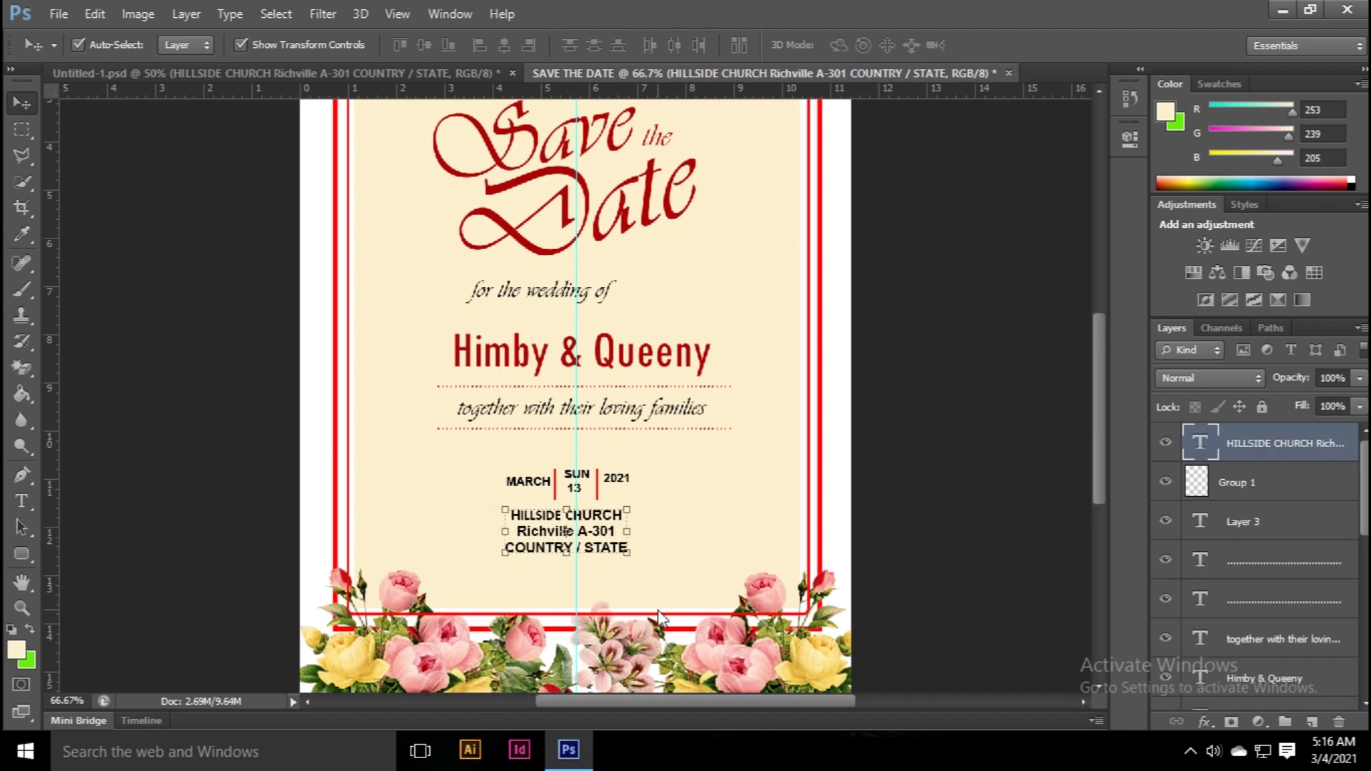
{"action": "key", "text": "Right"}
{"action": "key", "text": "Right"}
{"action": "key", "text": "Right"}
{"action": "key", "text": "Down"}
{"action": "key", "text": "Down"}
{"action": "key", "text": "Down"}
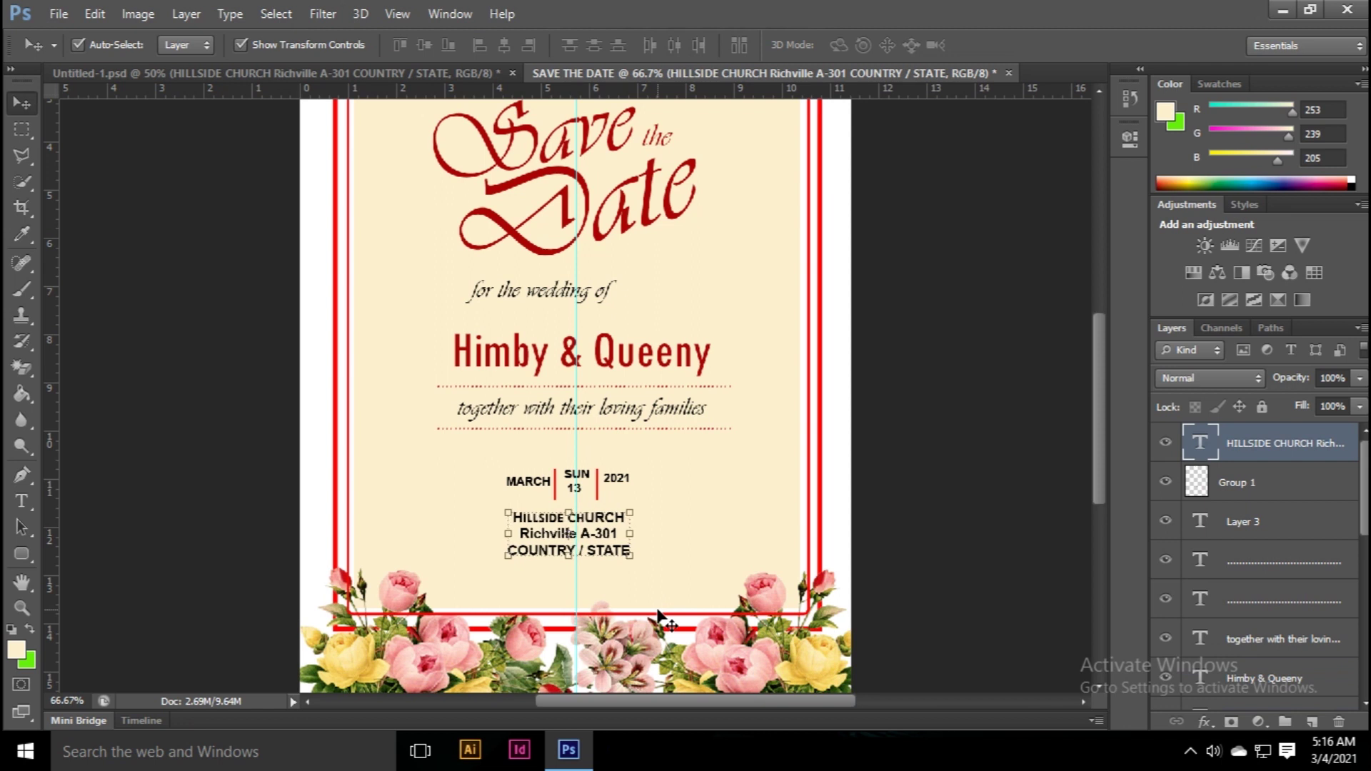
{"action": "left_click", "coordinate": [941, 521]}
Step: Nudge the church address down slightly, just below the date block
{"action": "scroll", "coordinate": [940, 518], "scroll_direction": "up", "scroll_amount": 2}
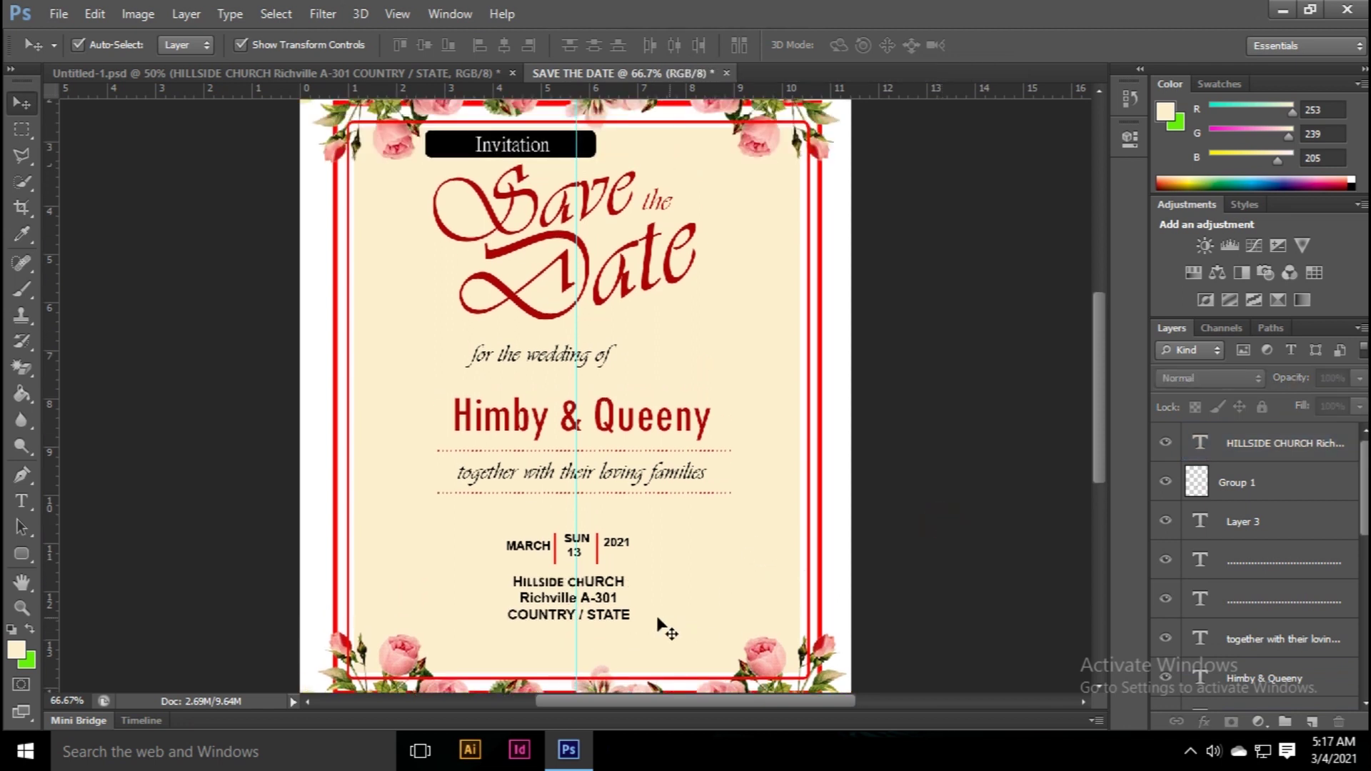
{"action": "left_click", "coordinate": [605, 616]}
{"action": "left_click", "coordinate": [975, 603]}
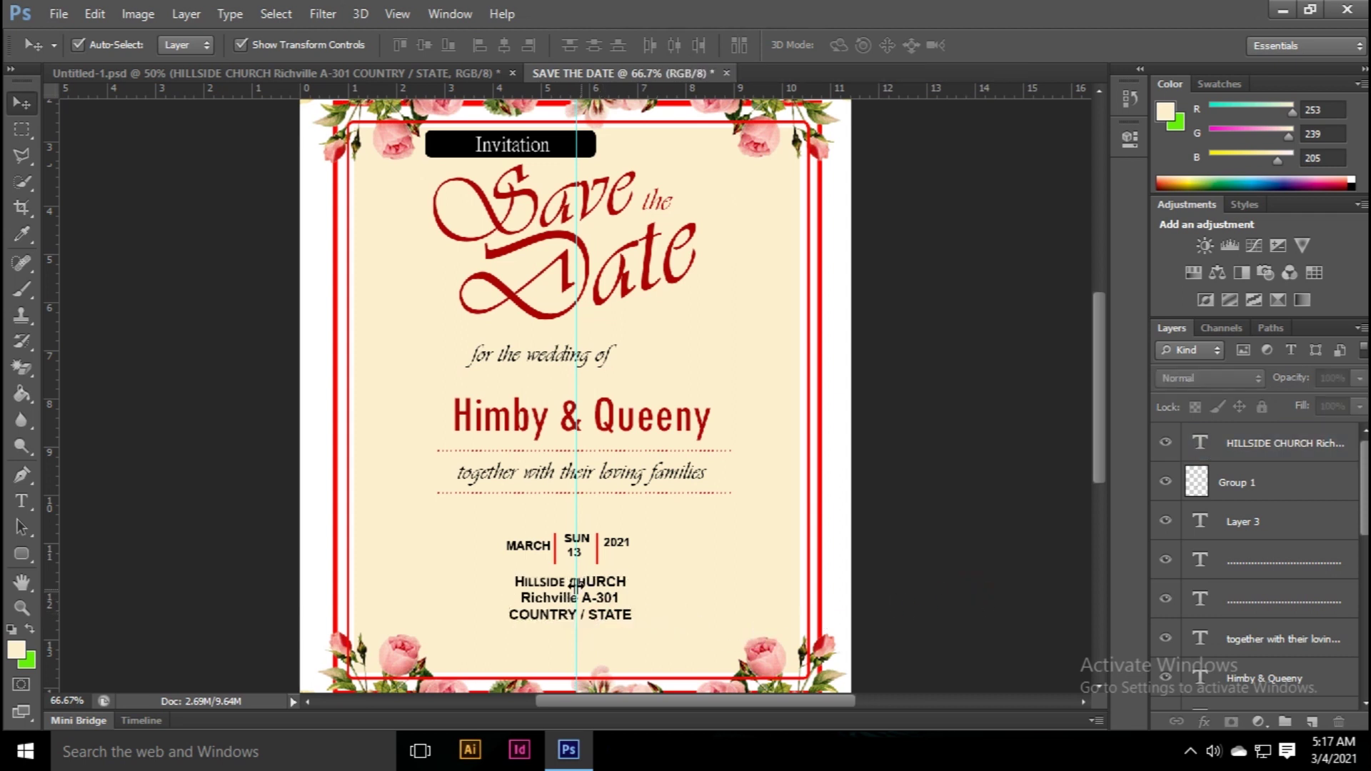
{"action": "left_click", "coordinate": [543, 610]}
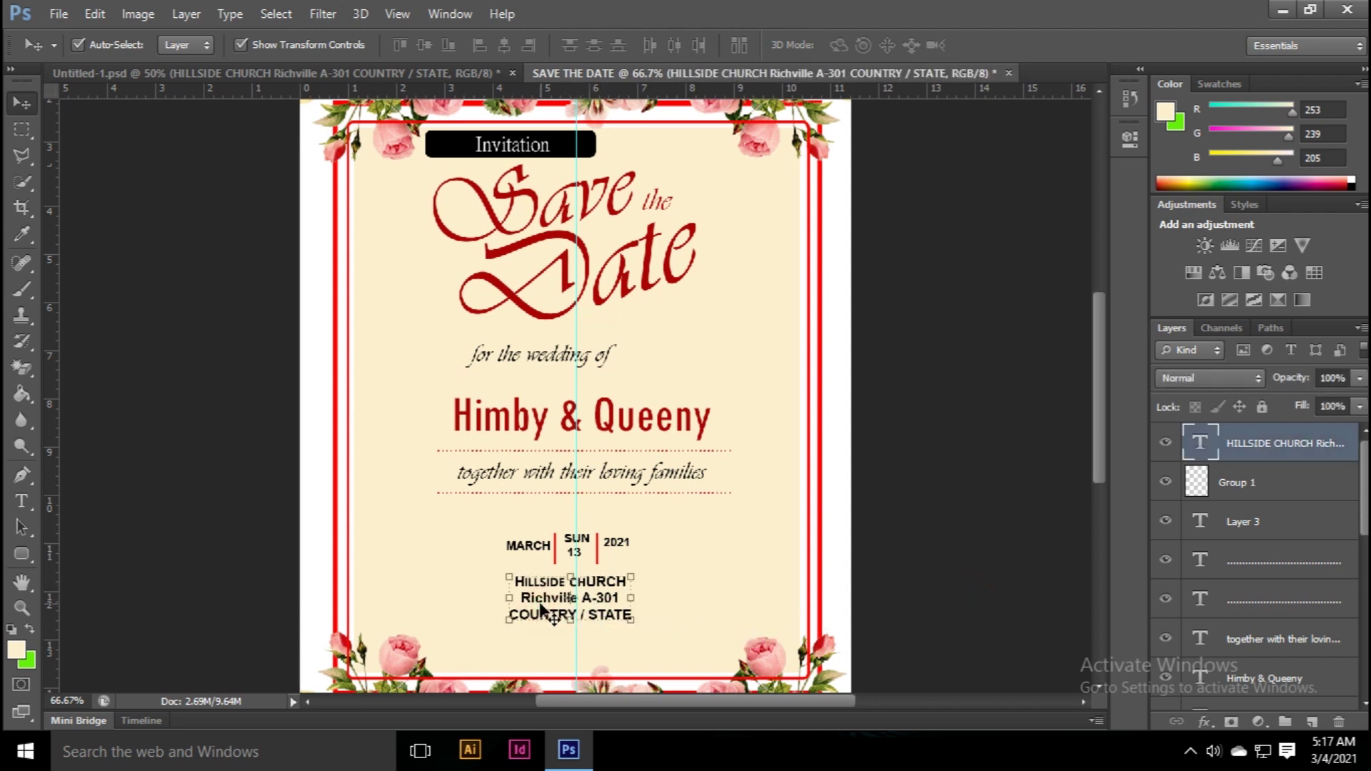
{"action": "left_click_drag", "start_coordinate": [541, 609], "coordinate": [540, 611]}
{"action": "left_click", "coordinate": [903, 591]}
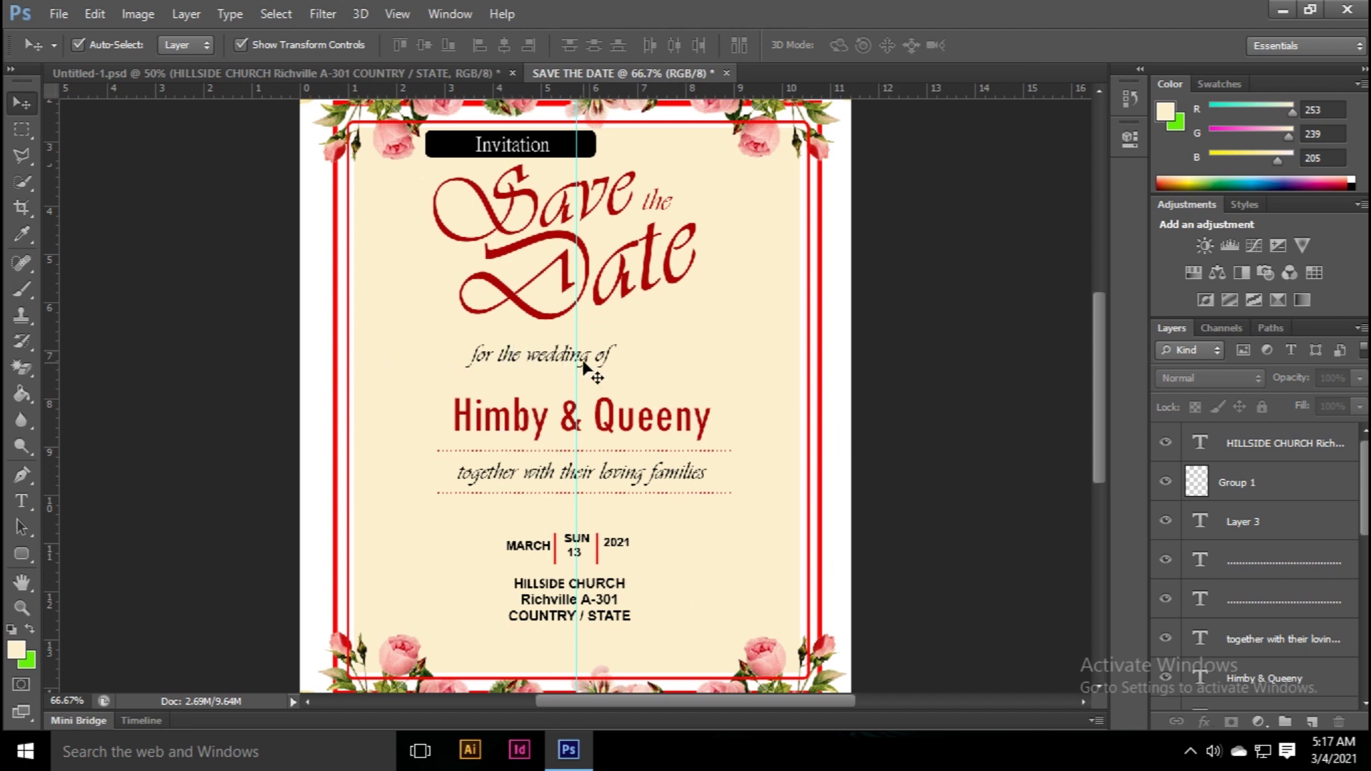
Step: Nudge 'for the wedding of' right, then slightly back left
{"action": "left_click_drag", "start_coordinate": [586, 360], "coordinate": [612, 359]}
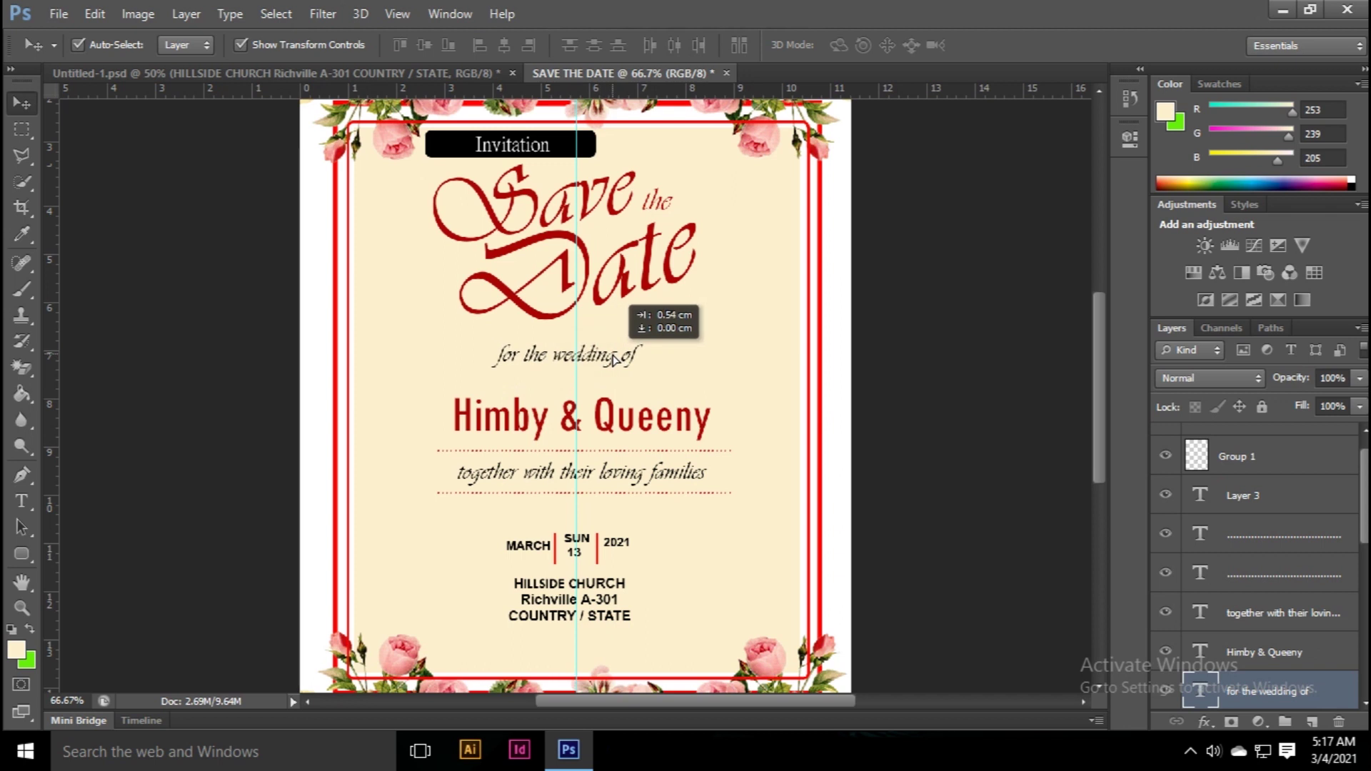
{"action": "left_click_drag", "start_coordinate": [612, 355], "coordinate": [609, 355]}
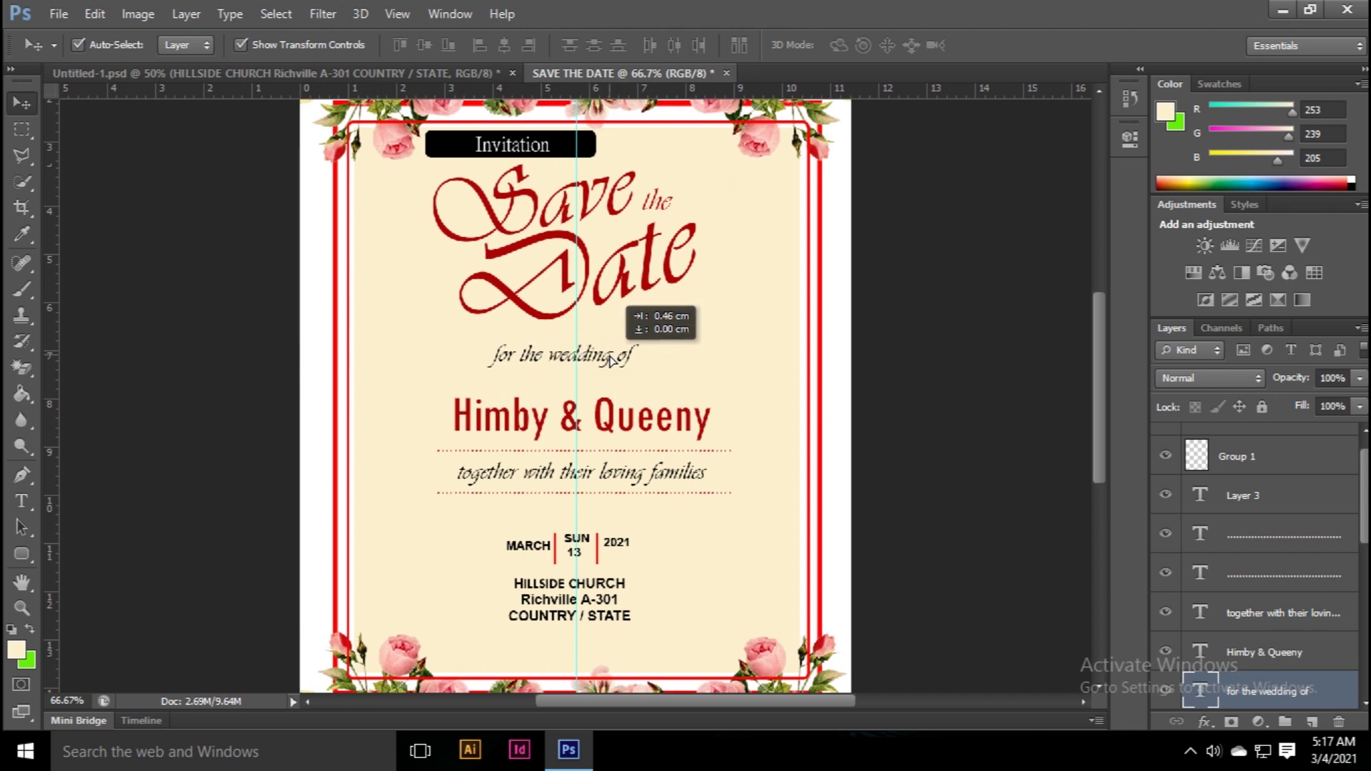
{"action": "left_click", "coordinate": [903, 459]}
{"action": "scroll", "coordinate": [902, 459], "scroll_direction": "down", "scroll_amount": 1}
Step: Set the church address lines in Tw Cen MT Regular
{"action": "left_click", "coordinate": [21, 500]}
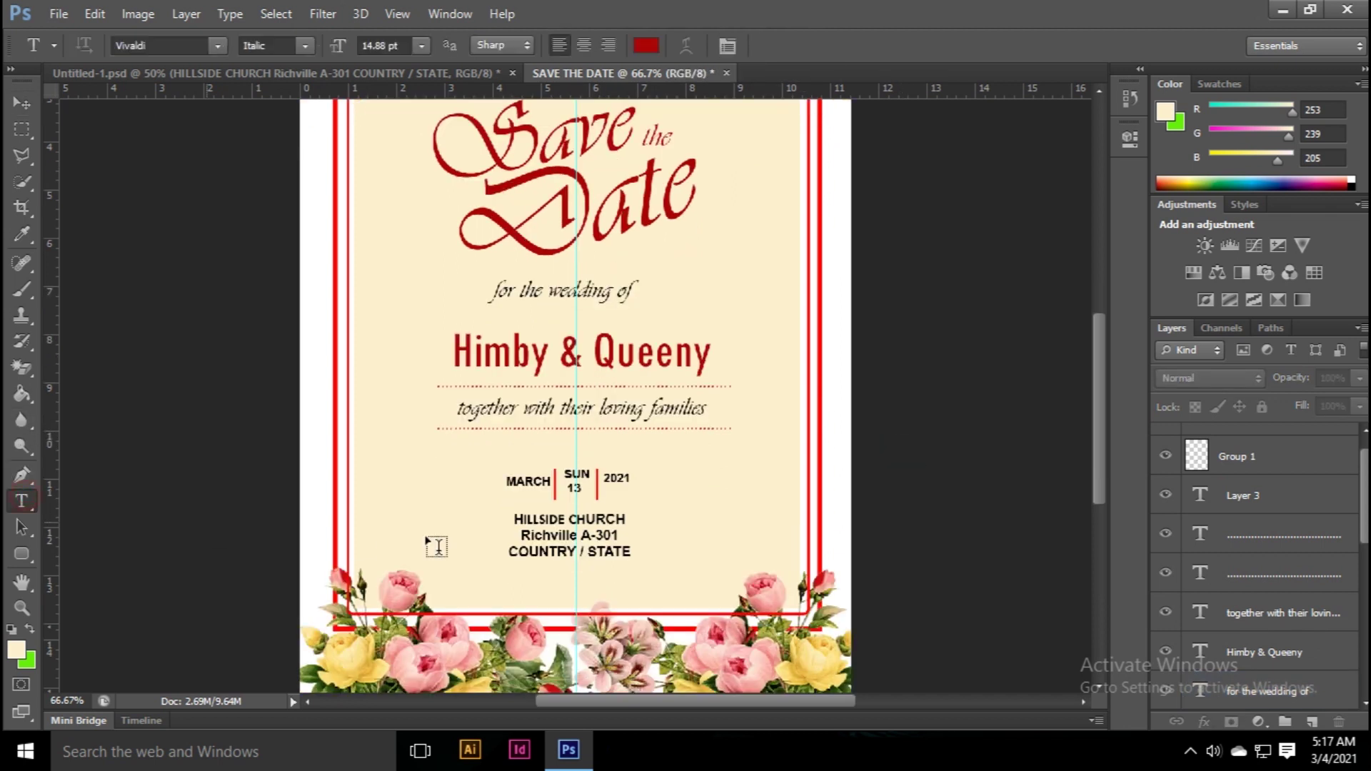
{"action": "left_click_drag", "start_coordinate": [514, 513], "coordinate": [646, 553]}
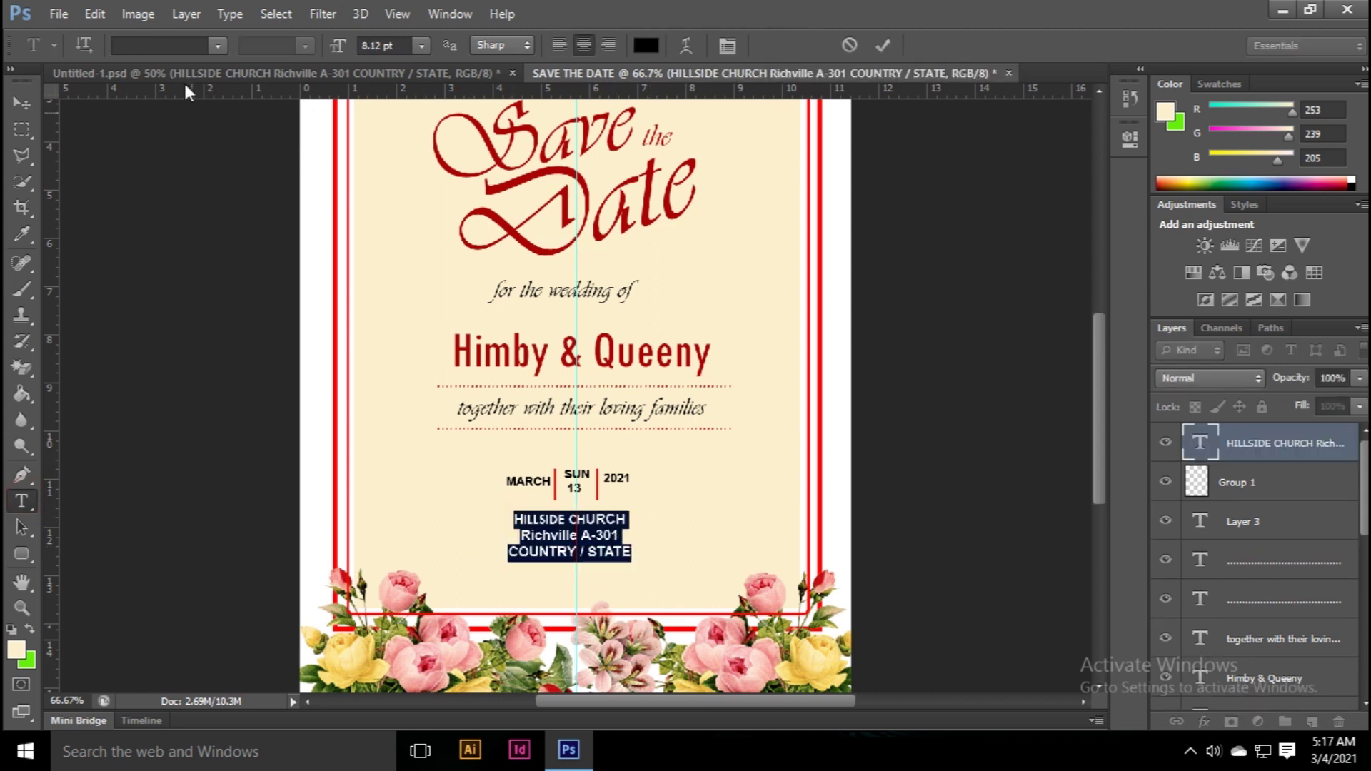
{"action": "left_click", "coordinate": [567, 535]}
{"action": "left_click_drag", "start_coordinate": [513, 519], "coordinate": [624, 552]}
{"action": "left_click", "coordinate": [167, 45]}
{"action": "type", "text": "R"}
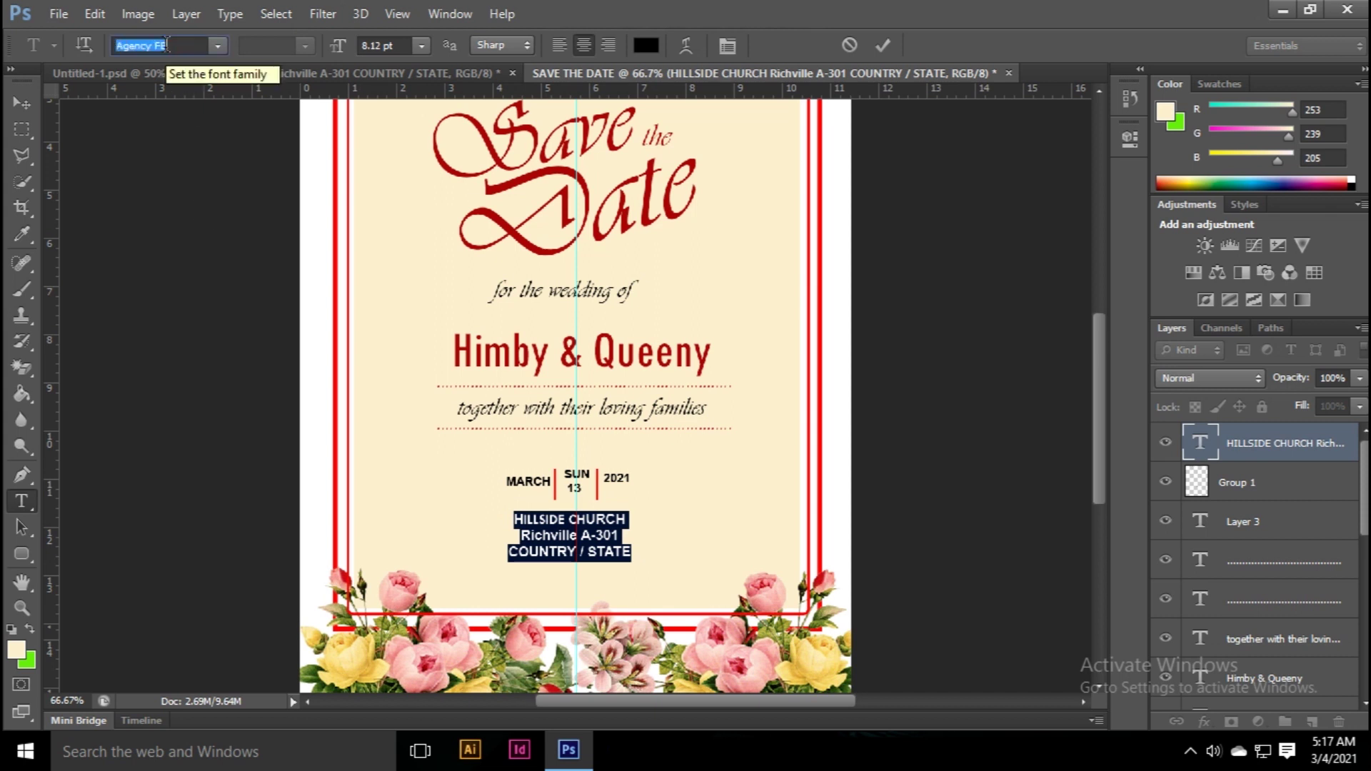
{"action": "type", "text": "Tw Cen MT"}
{"action": "key", "text": "Return"}
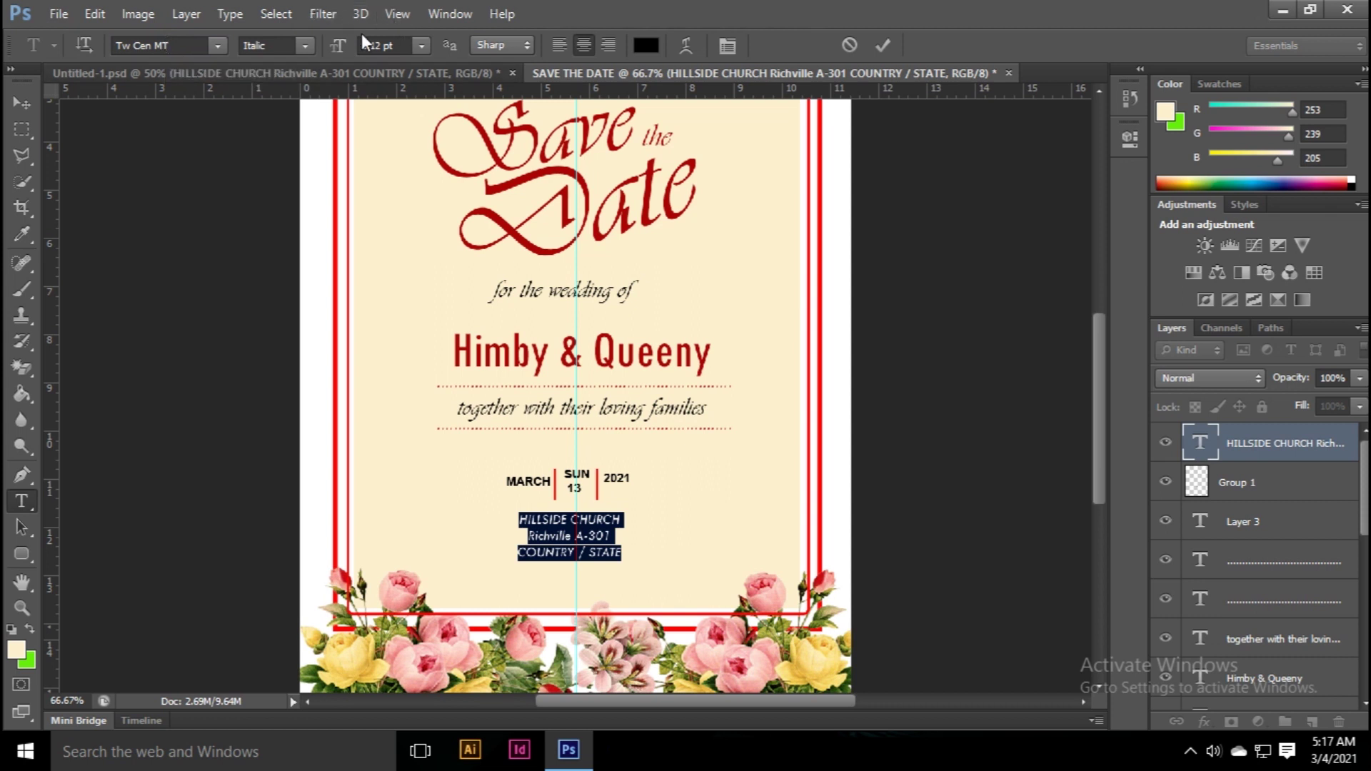
{"action": "left_click", "coordinate": [311, 46]}
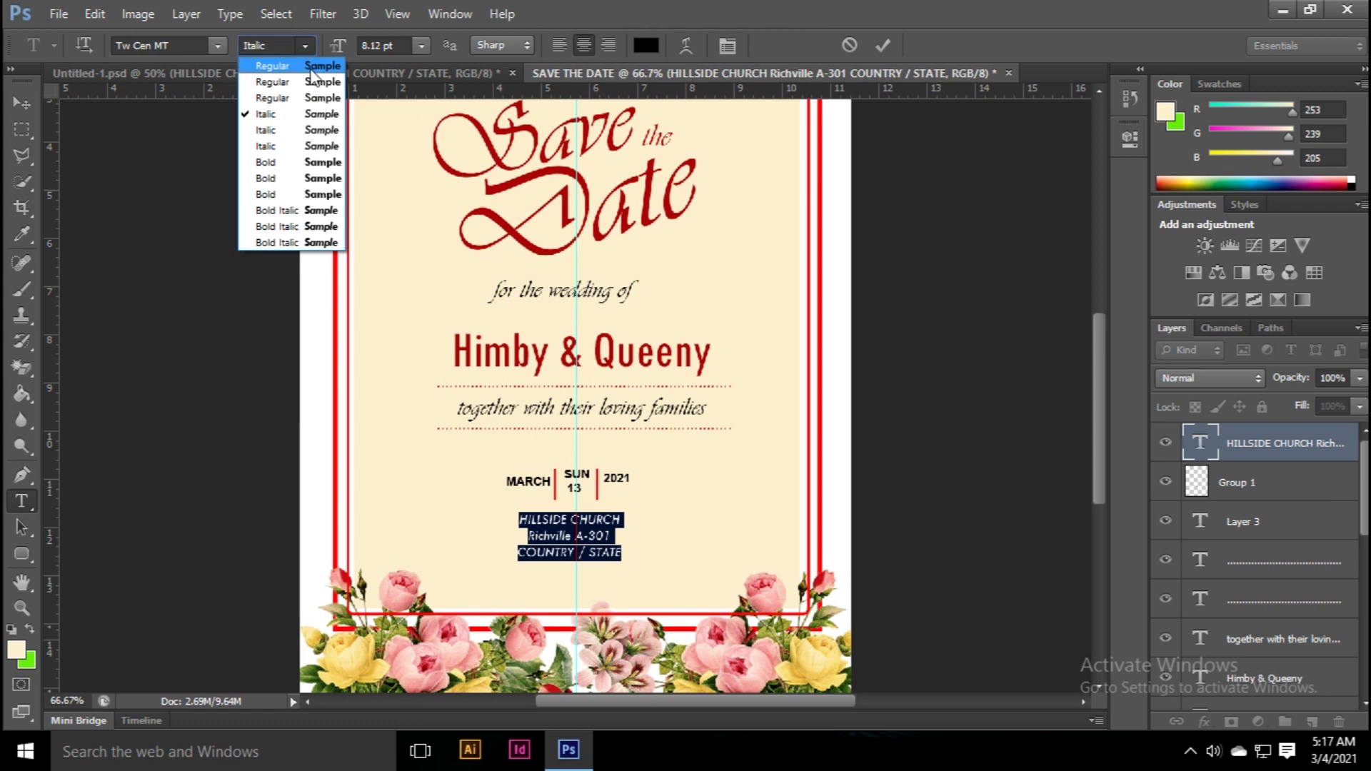
{"action": "left_click", "coordinate": [311, 81]}
{"action": "left_click", "coordinate": [884, 46]}
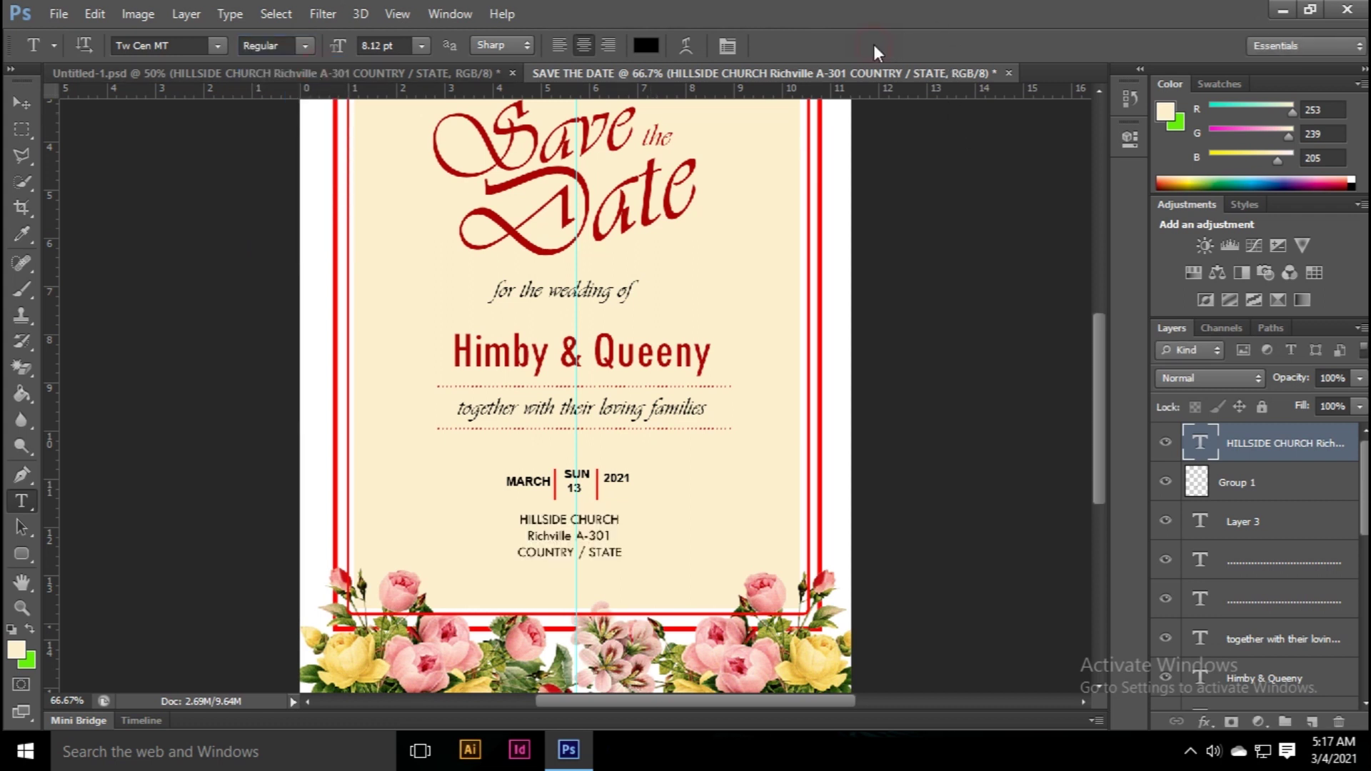
{"action": "left_click", "coordinate": [29, 99]}
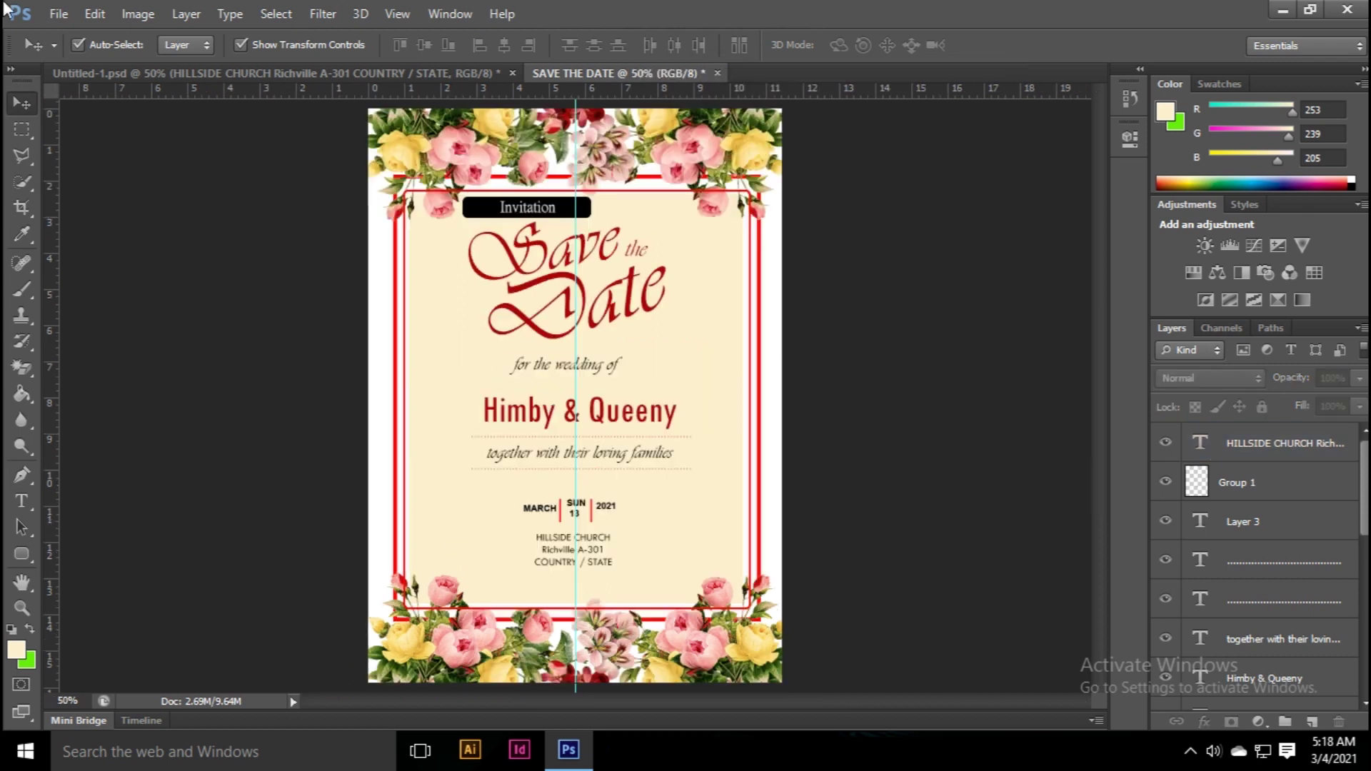
Step: Place the red heart image on the card, scaled down to about 11%
{"action": "left_click", "coordinate": [55, 15]}
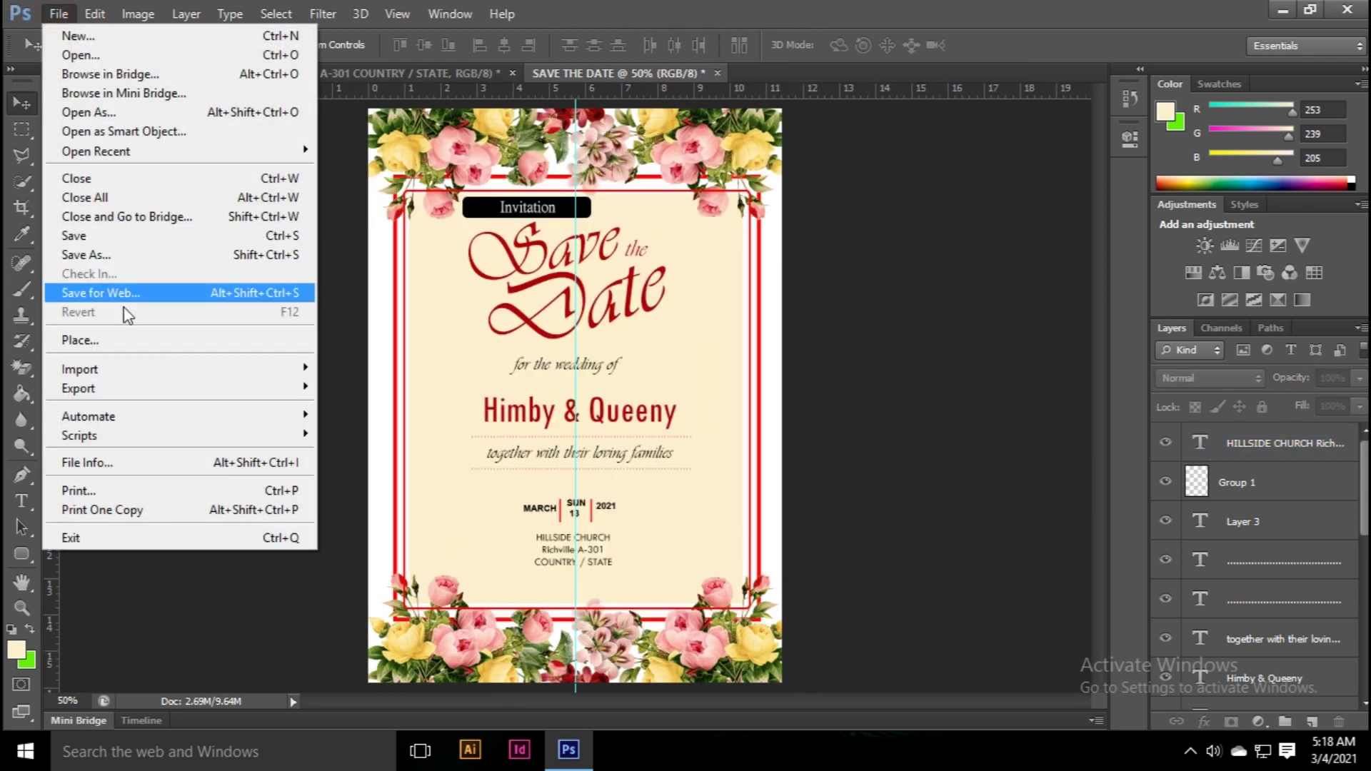
{"action": "left_click", "coordinate": [139, 338]}
{"action": "left_click", "coordinate": [880, 304]}
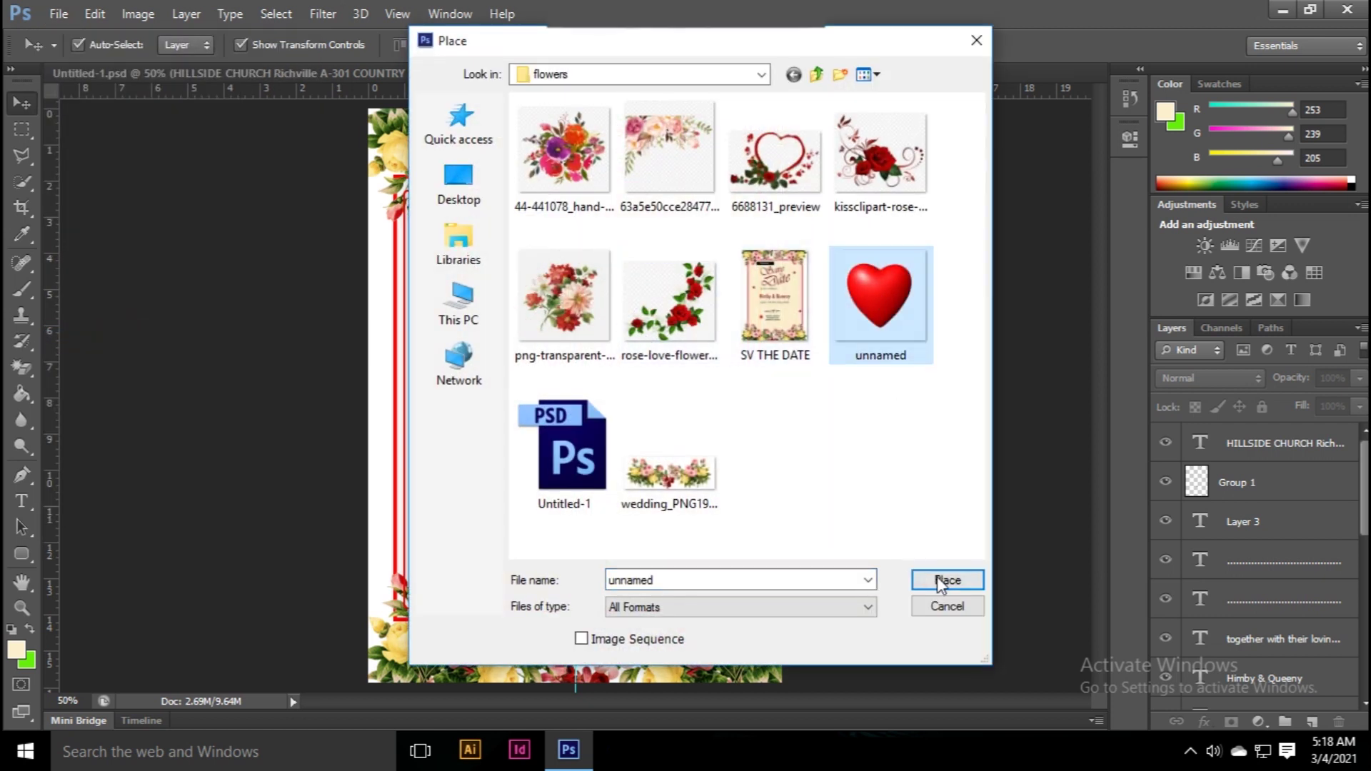
{"action": "left_click", "coordinate": [947, 580]}
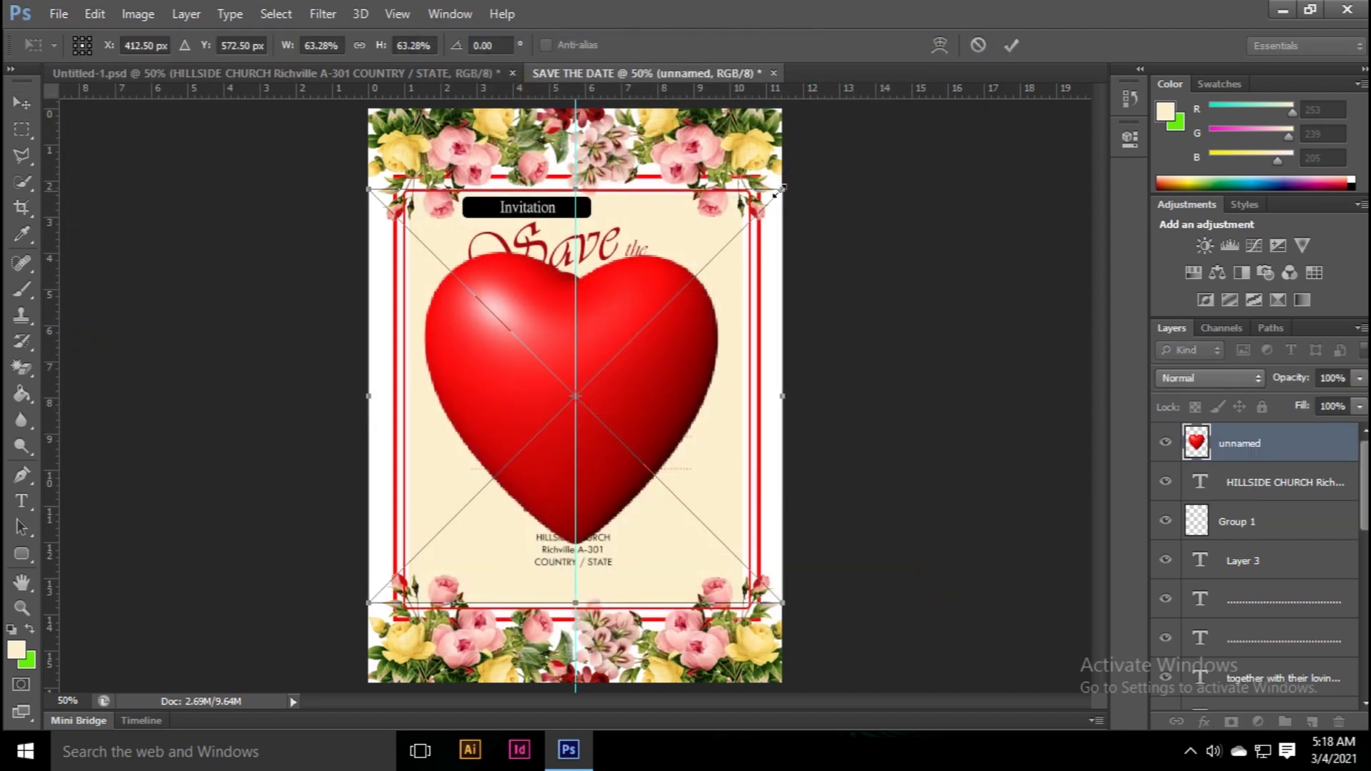
{"action": "mouse_move", "coordinate": [779, 191]}
{"action": "left_mouse_down"}
{"action": "mouse_move", "coordinate": [596, 348]}
{"action": "mouse_move", "coordinate": [603, 368]}
{"action": "left_mouse_up"}
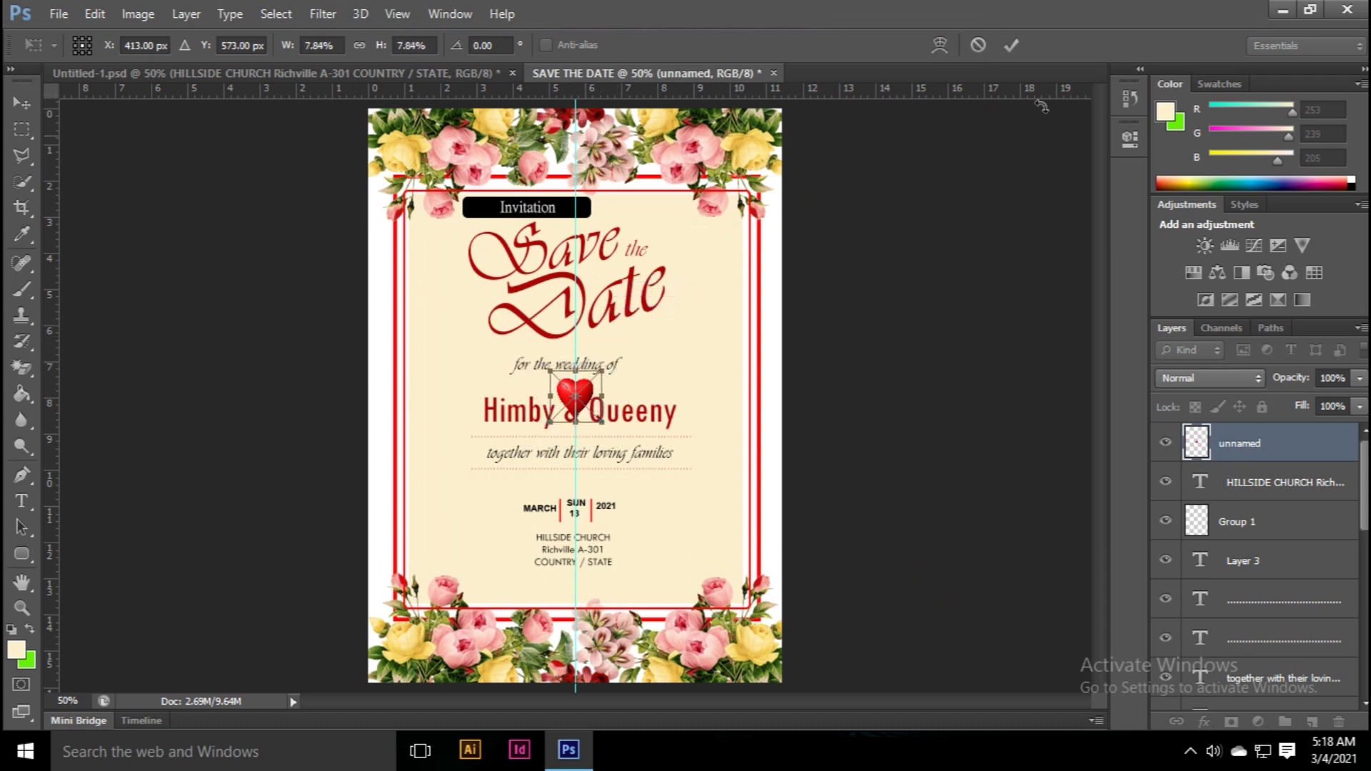
{"action": "left_click", "coordinate": [1019, 52]}
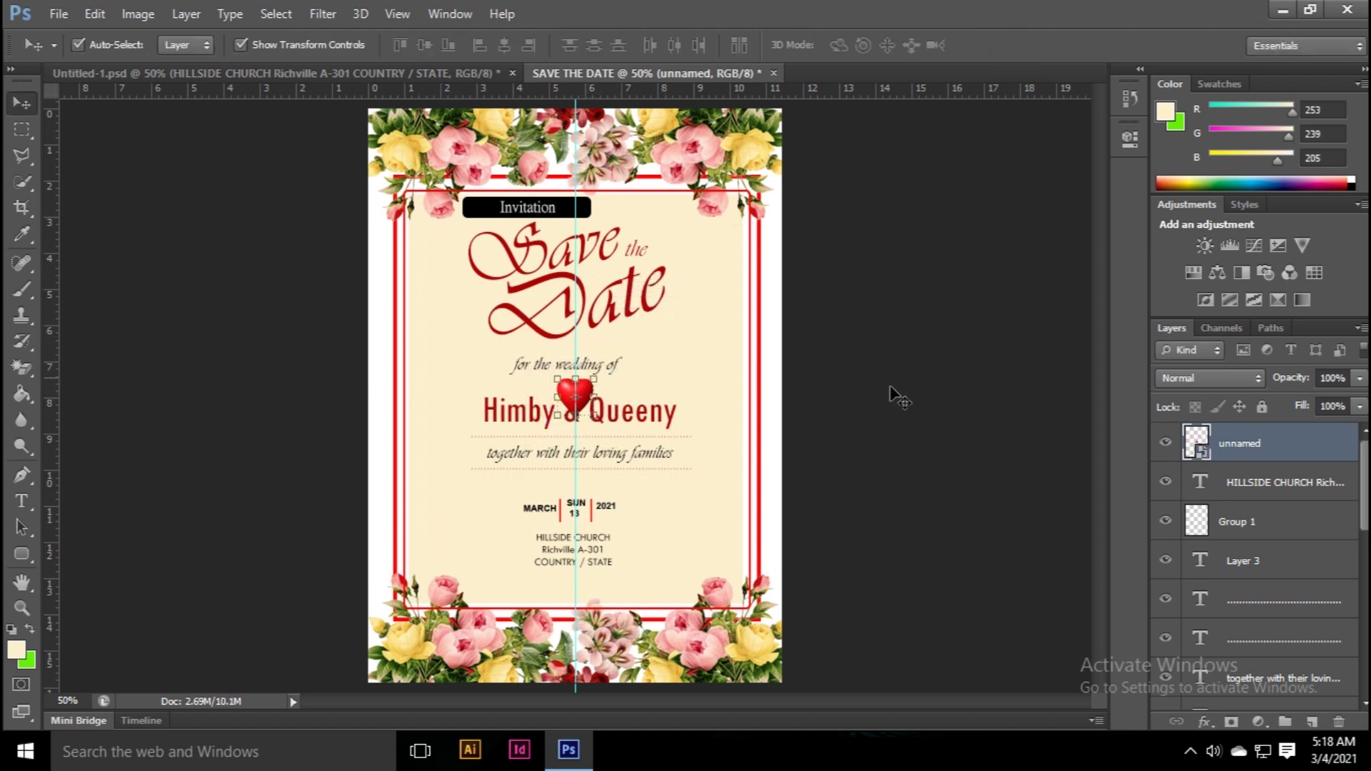
Step: Position the heart beside the church address, tilted about 35° counterclockwise
{"action": "mouse_move", "coordinate": [586, 400]}
{"action": "left_mouse_down"}
{"action": "mouse_move", "coordinate": [736, 260]}
{"action": "mouse_move", "coordinate": [775, 264]}
{"action": "left_mouse_up"}
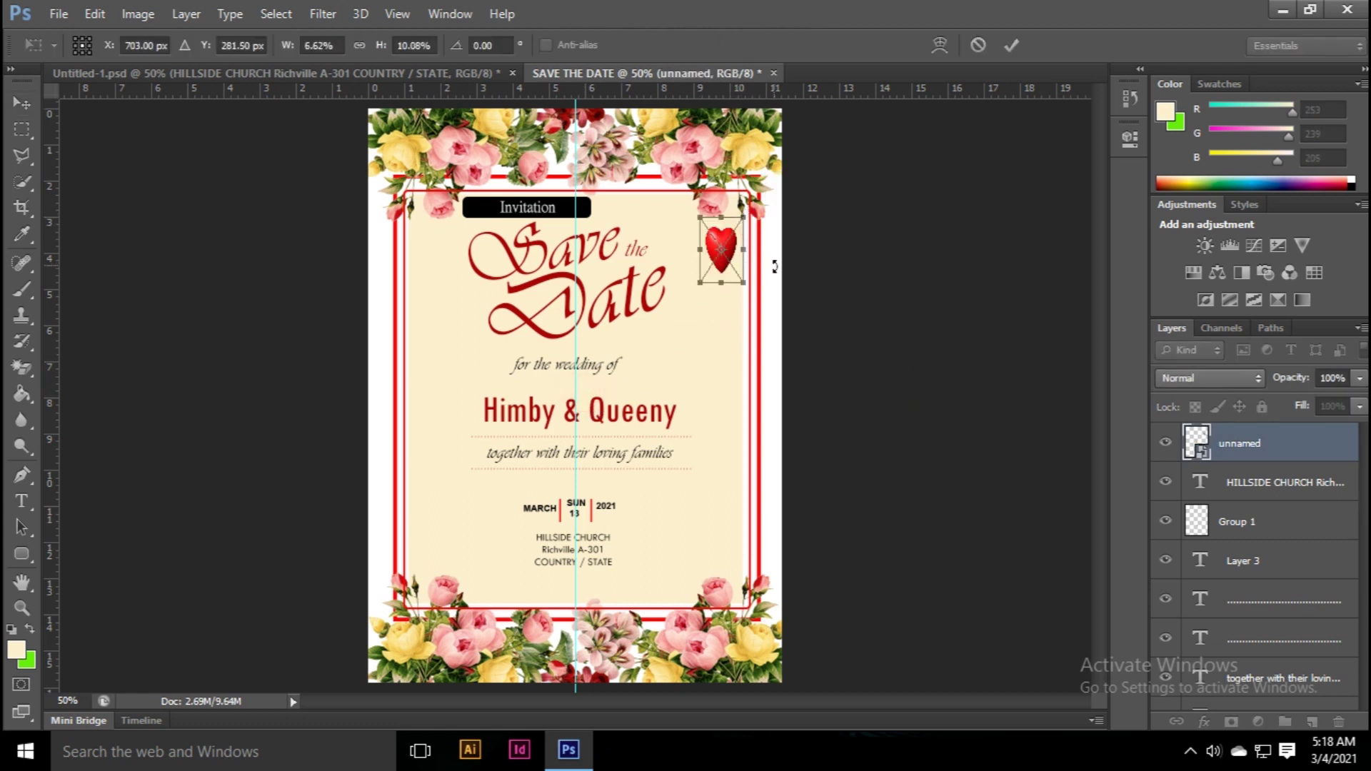
{"action": "key", "text": "ctrl+z"}
{"action": "left_click_drag", "start_coordinate": [741, 281], "coordinate": [750, 572]}
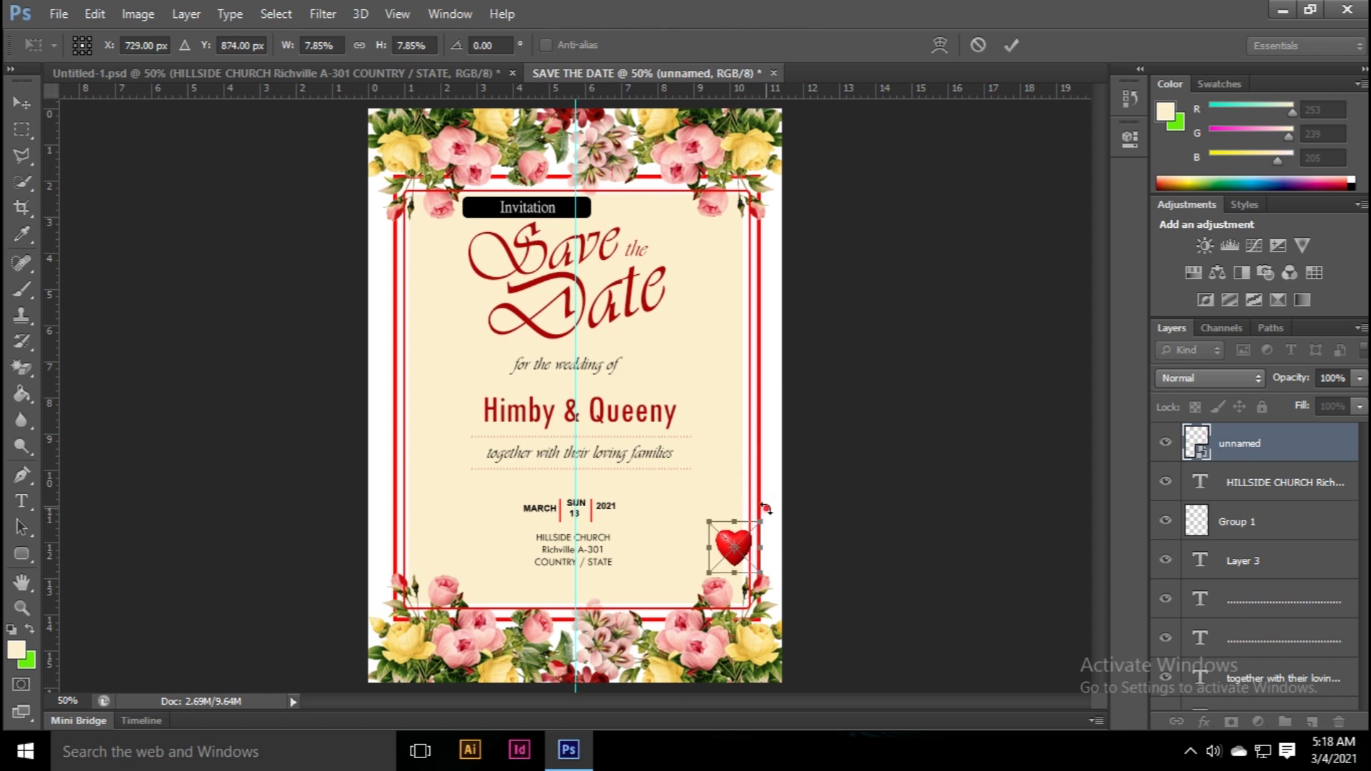
{"action": "left_click_drag", "start_coordinate": [765, 509], "coordinate": [739, 500]}
{"action": "left_click_drag", "start_coordinate": [743, 547], "coordinate": [736, 539]}
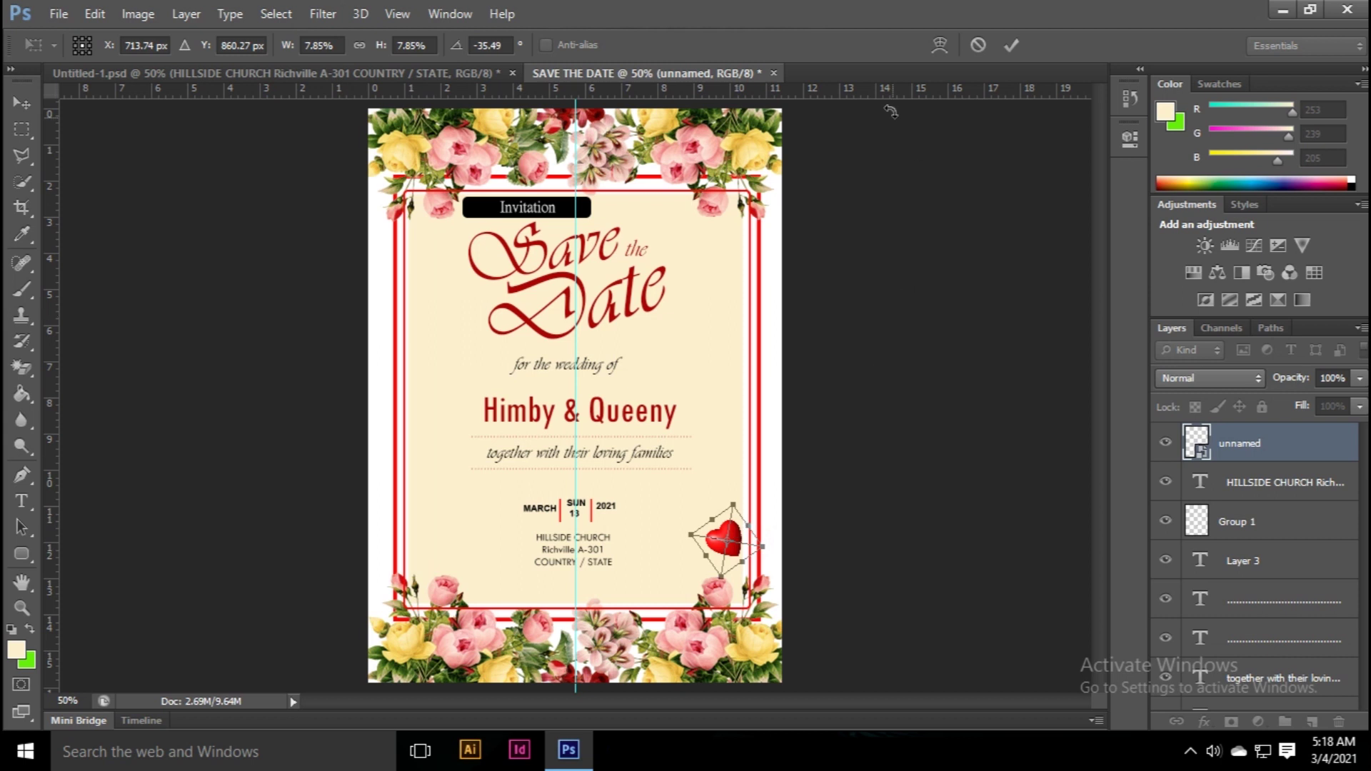
{"action": "left_click", "coordinate": [1011, 46]}
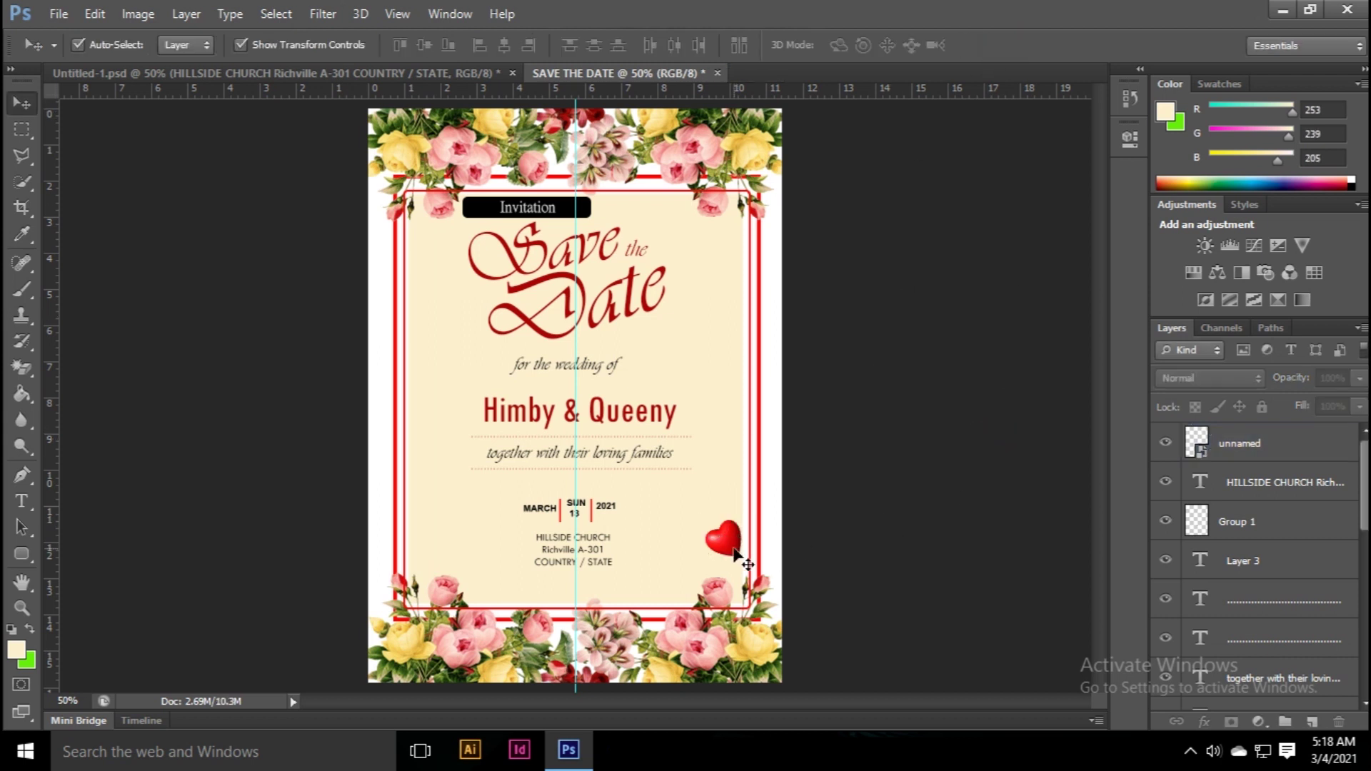
Step: Duplicate the heart near "Save", shrunk to about 4.6%
{"action": "left_click_drag", "start_coordinate": [736, 552], "coordinate": [394, 523]}
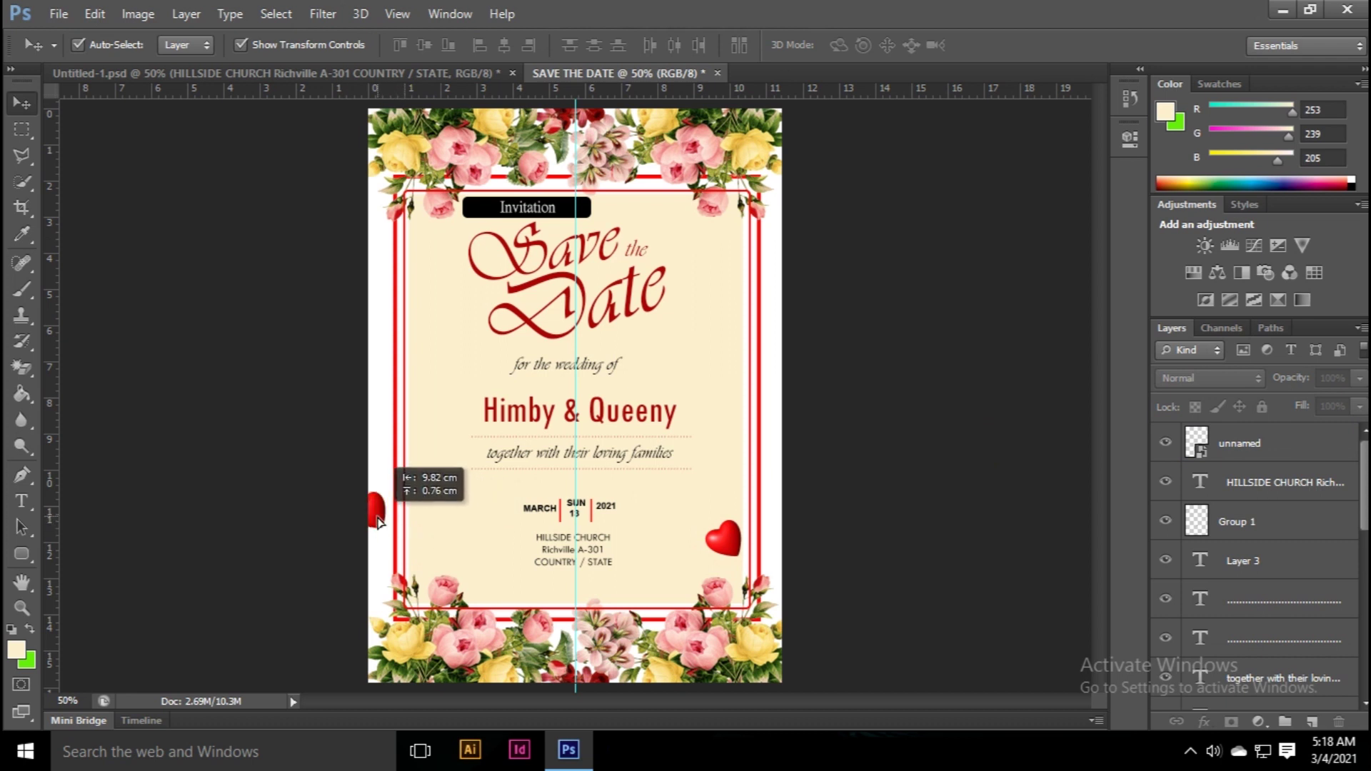
{"action": "mouse_move", "coordinate": [393, 524]}
{"action": "left_mouse_down"}
{"action": "mouse_move", "coordinate": [451, 280]}
{"action": "mouse_move", "coordinate": [475, 283]}
{"action": "left_mouse_up"}
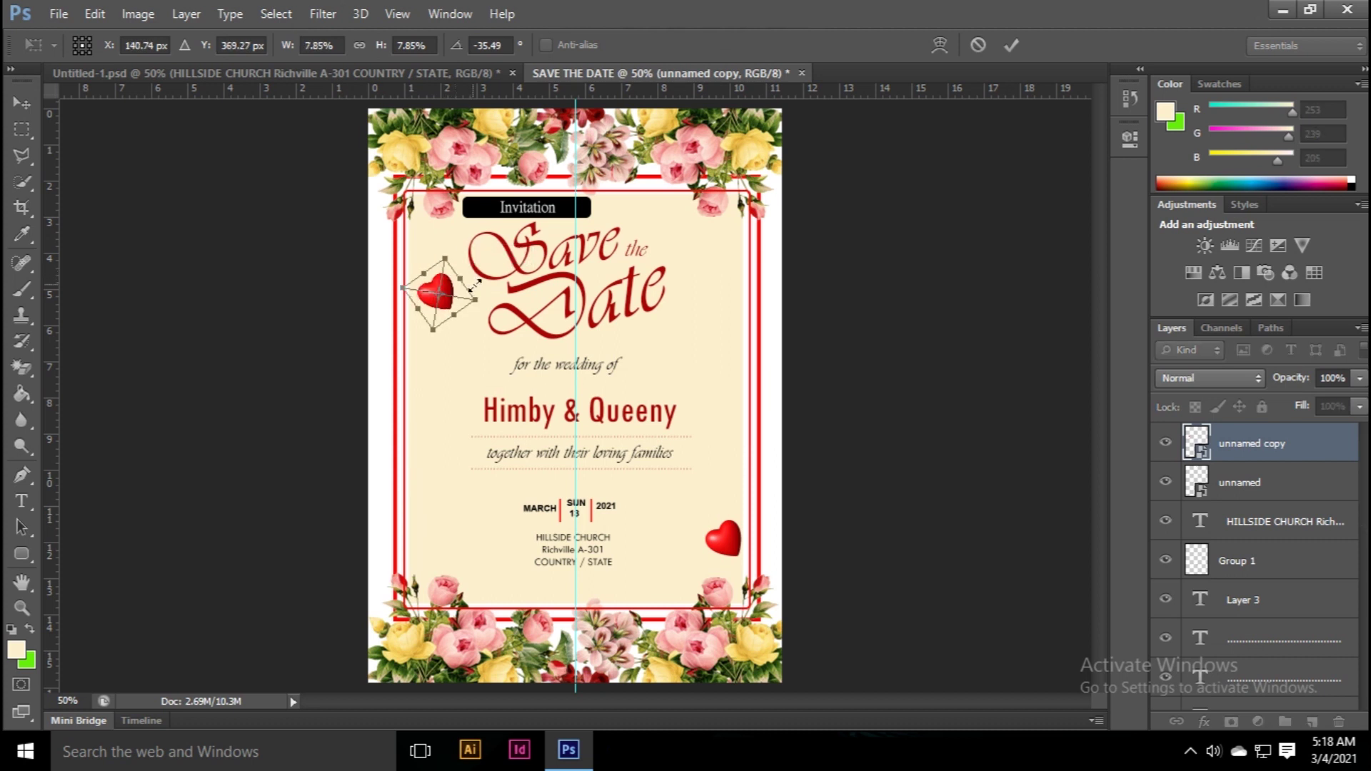
{"action": "left_click_drag", "start_coordinate": [473, 300], "coordinate": [444, 294]}
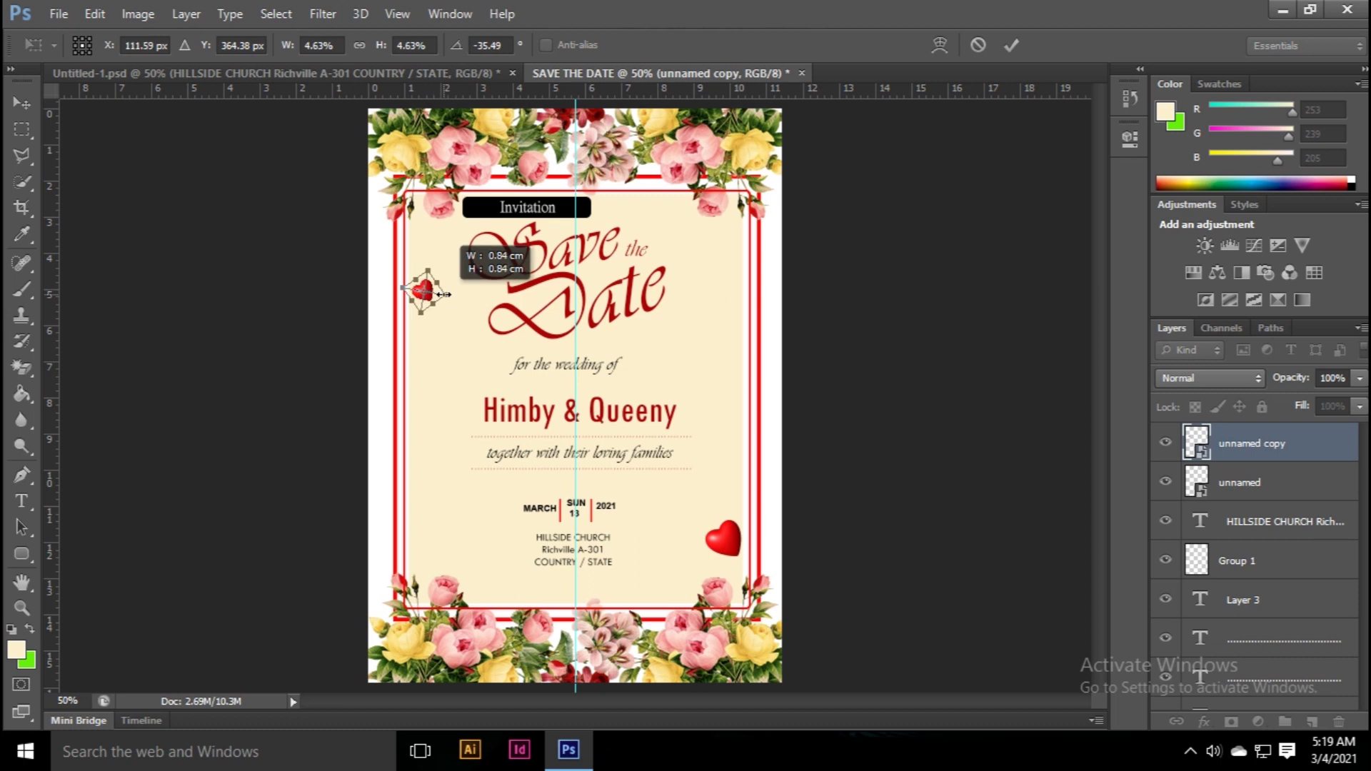
{"action": "left_click", "coordinate": [1011, 45]}
{"action": "left_click", "coordinate": [957, 241]}
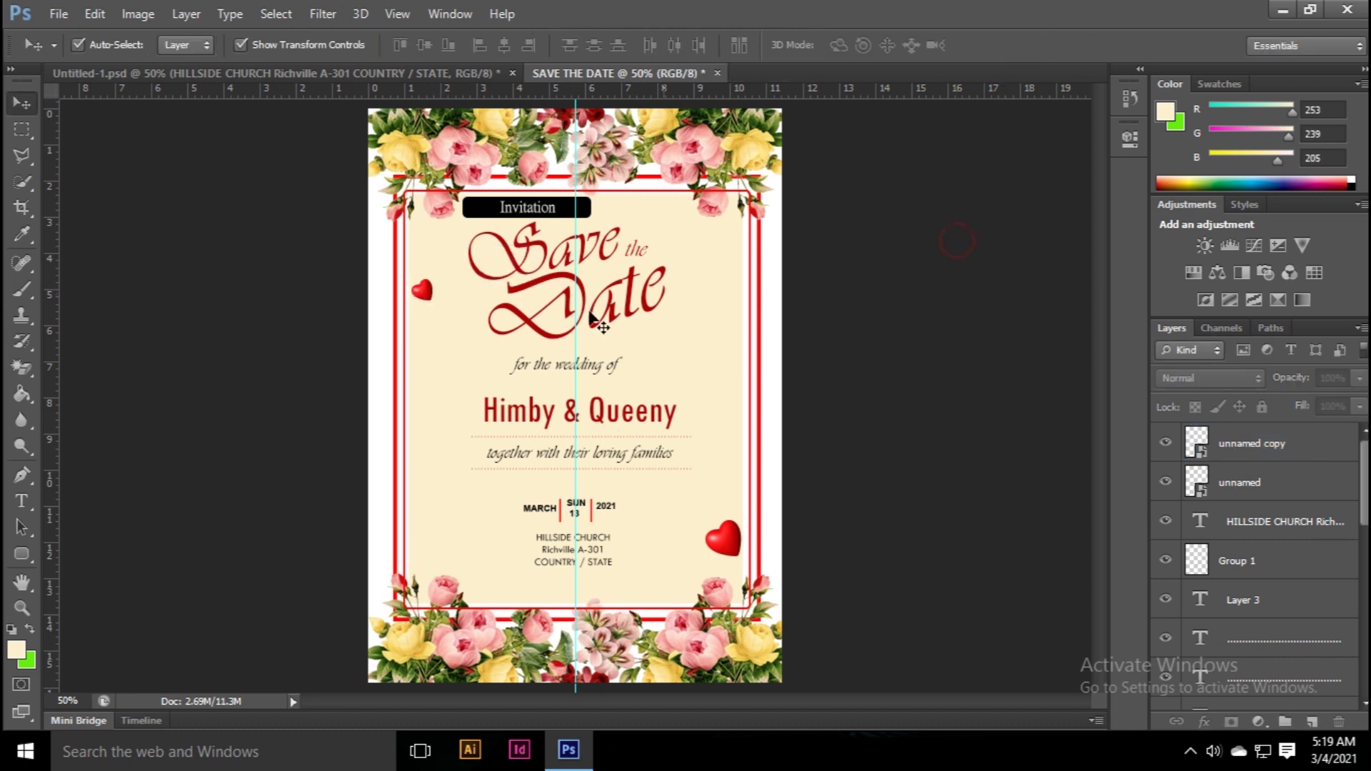
Step: Add rotated heart copies beside "Date" and at the lower-left border, then preview full-screen
{"action": "left_click_drag", "start_coordinate": [422, 295], "coordinate": [501, 519]}
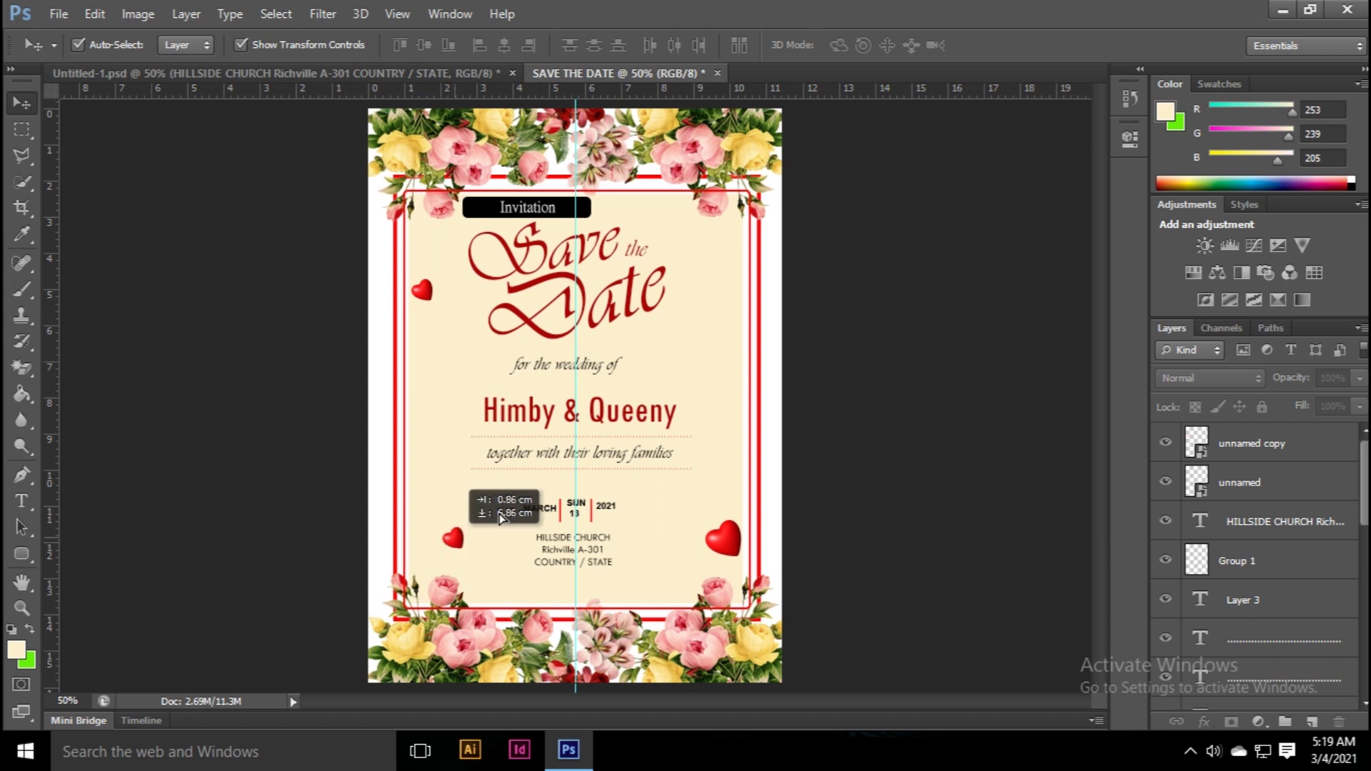
{"action": "mouse_move", "coordinate": [501, 519]}
{"action": "left_mouse_down"}
{"action": "mouse_move", "coordinate": [695, 314]}
{"action": "mouse_move", "coordinate": [707, 337]}
{"action": "mouse_move", "coordinate": [697, 333]}
{"action": "left_mouse_up"}
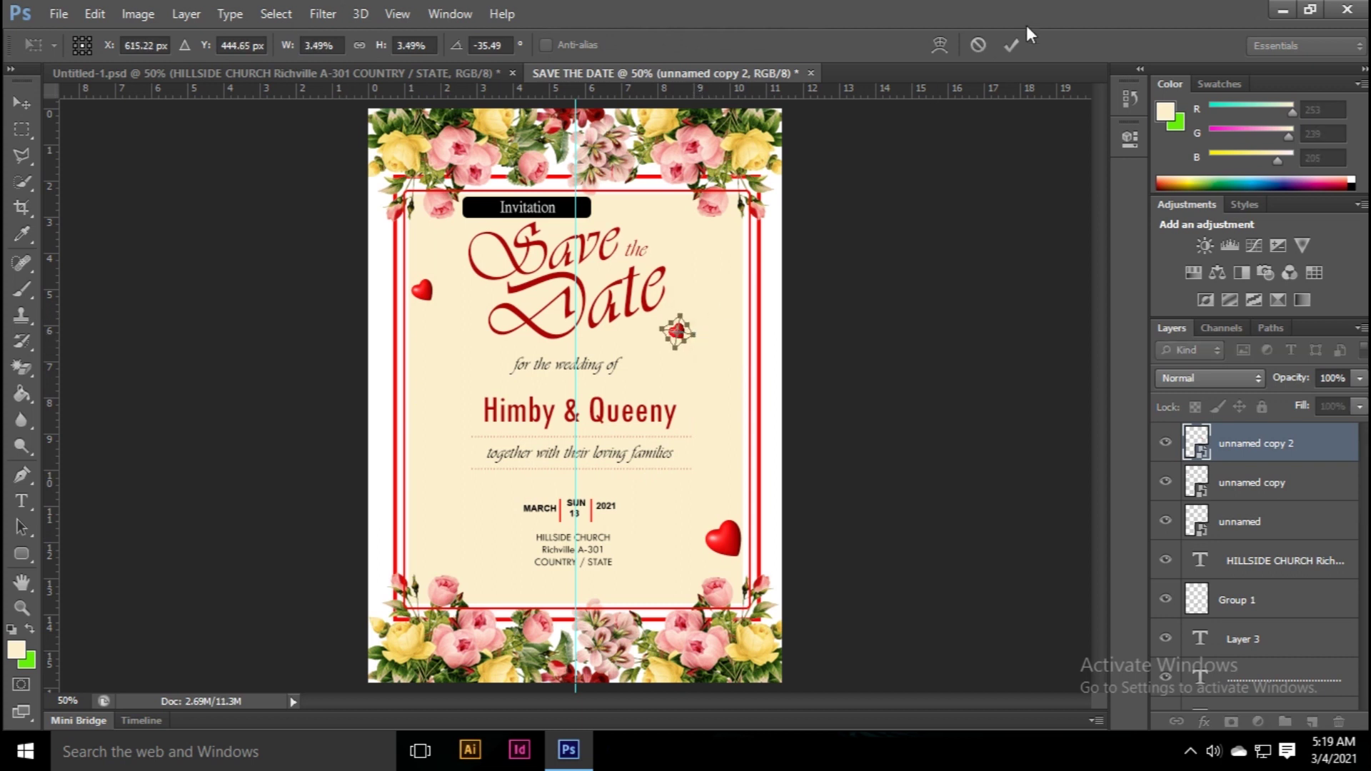
{"action": "left_click", "coordinate": [1014, 45]}
{"action": "left_click_drag", "start_coordinate": [704, 308], "coordinate": [699, 350]}
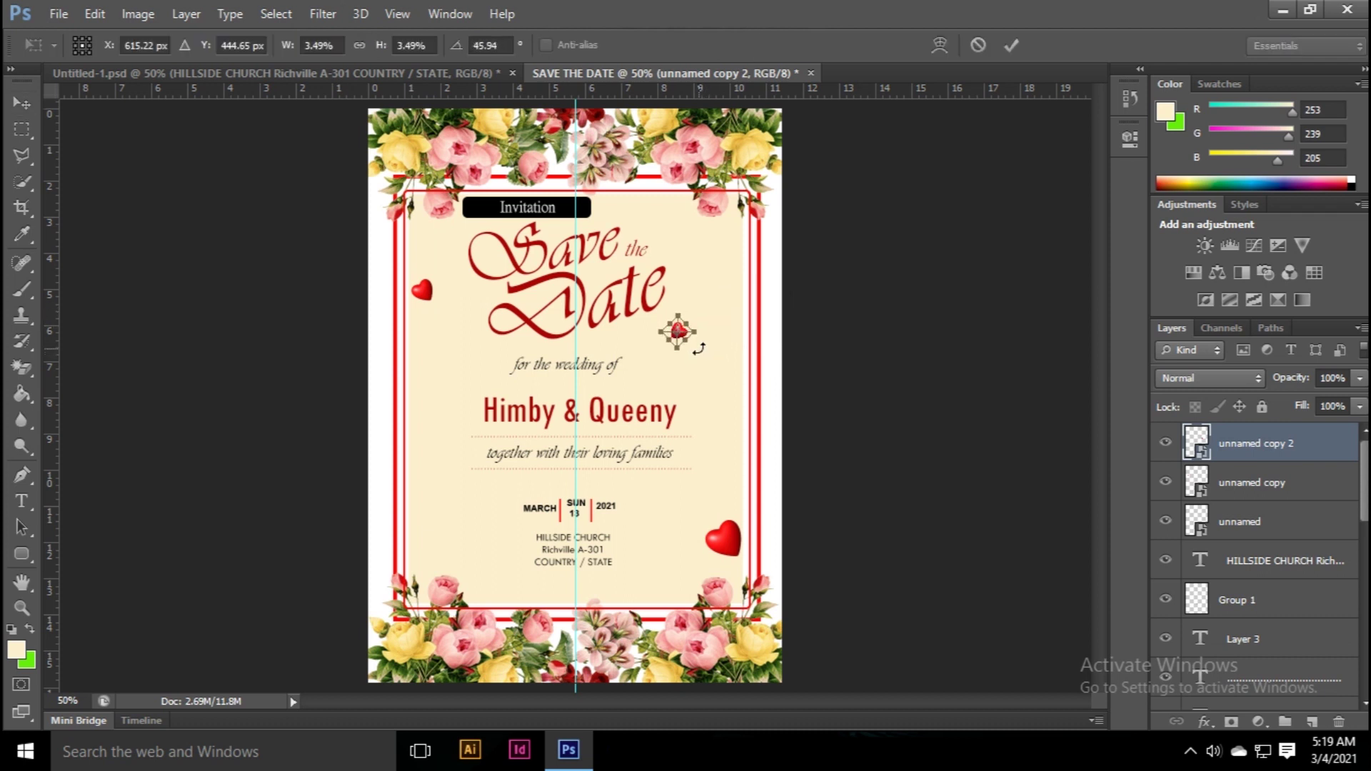
{"action": "left_click", "coordinate": [1011, 45]}
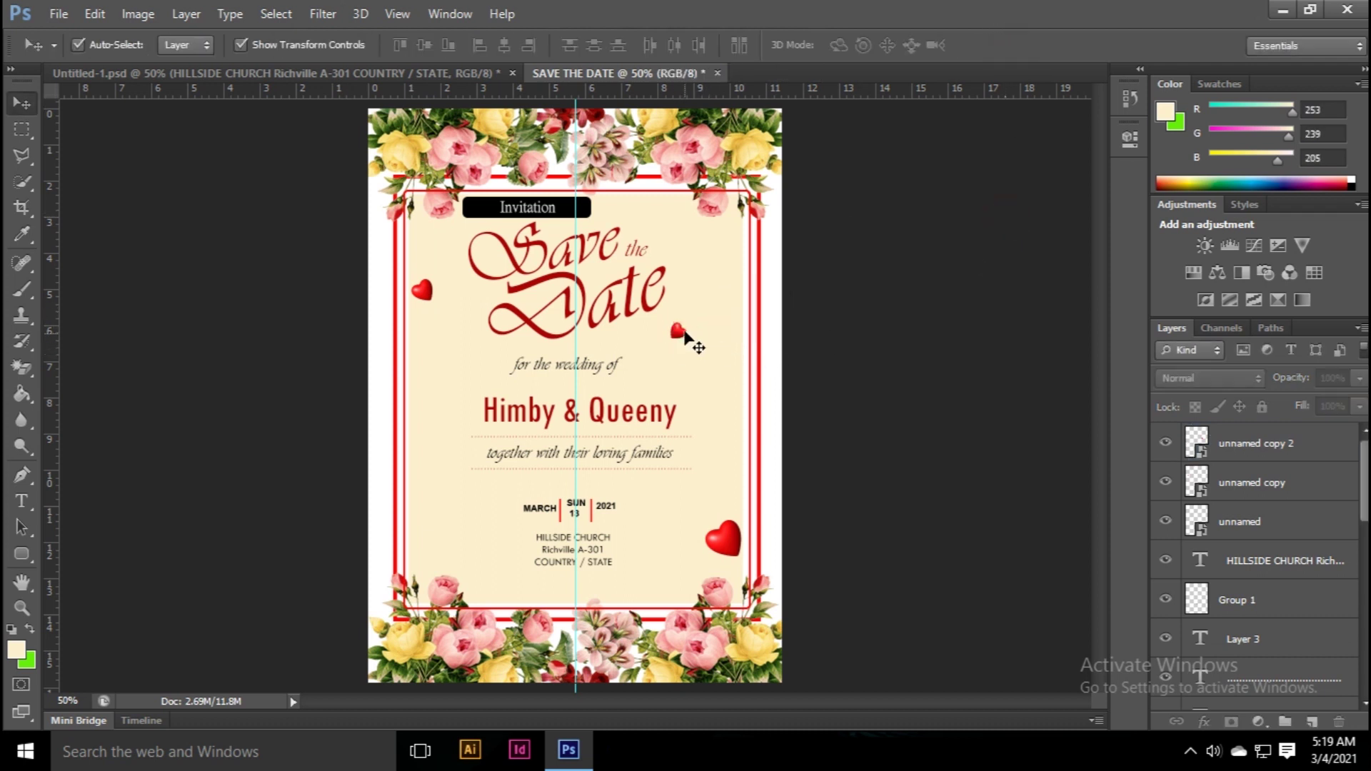
{"action": "mouse_move", "coordinate": [687, 338]}
{"action": "left_mouse_down"}
{"action": "mouse_move", "coordinate": [471, 584]}
{"action": "mouse_move", "coordinate": [444, 569]}
{"action": "mouse_move", "coordinate": [506, 509]}
{"action": "mouse_move", "coordinate": [389, 527]}
{"action": "left_mouse_up"}
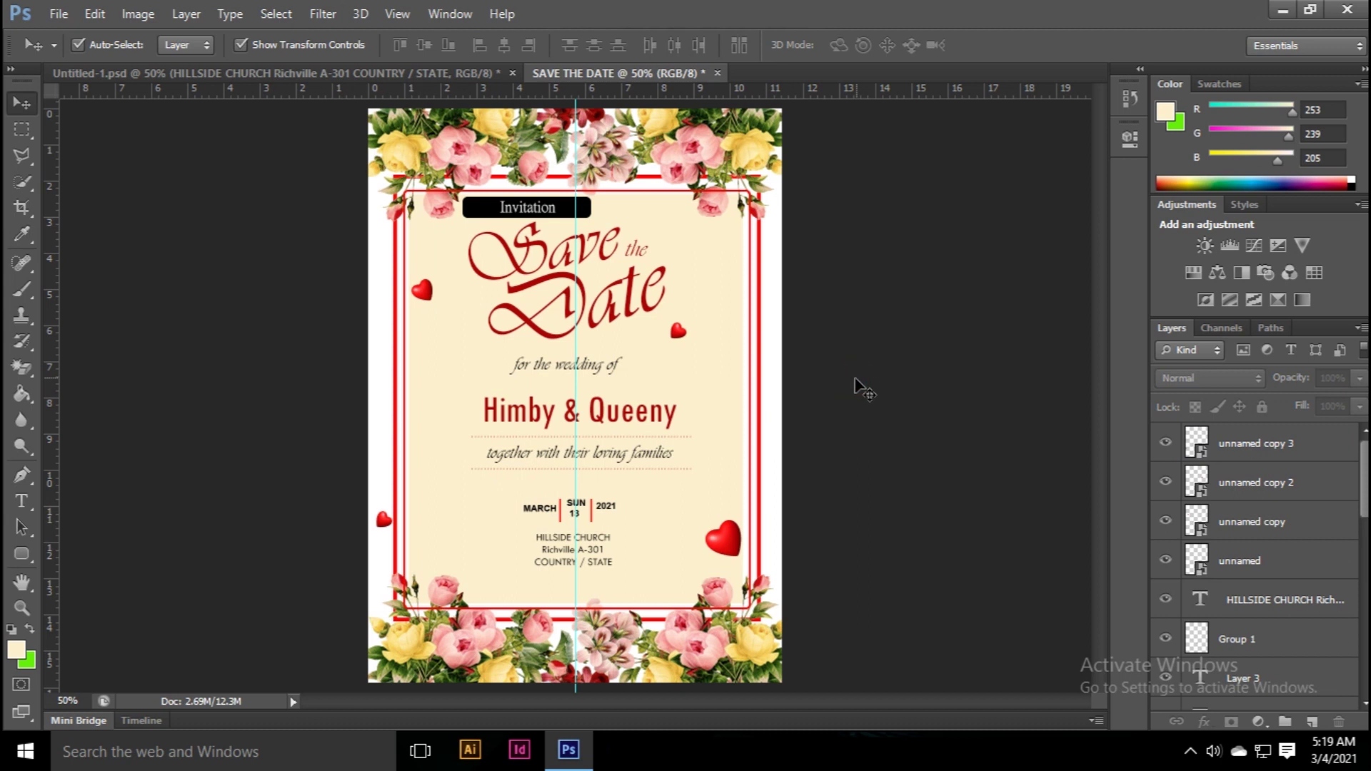
{"action": "key", "text": "f"}
{"action": "key", "text": "f"}
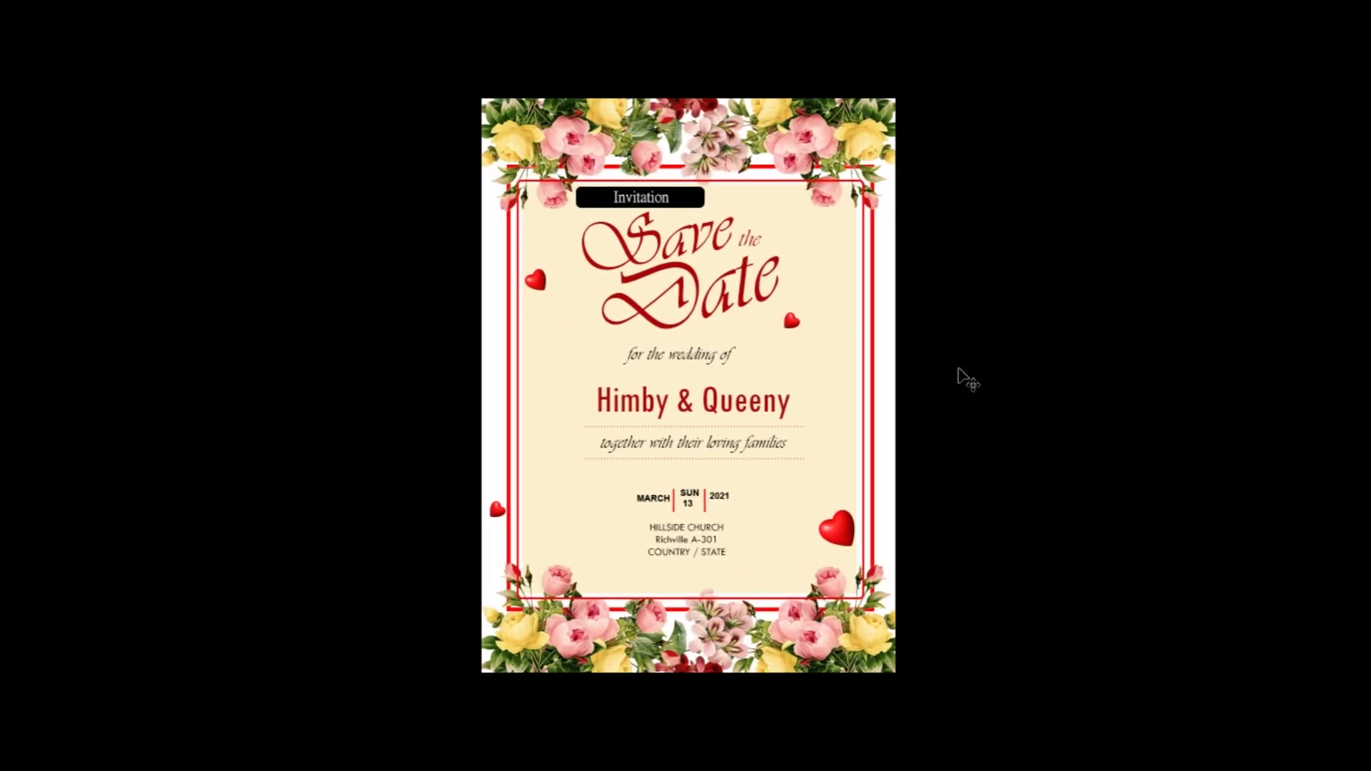